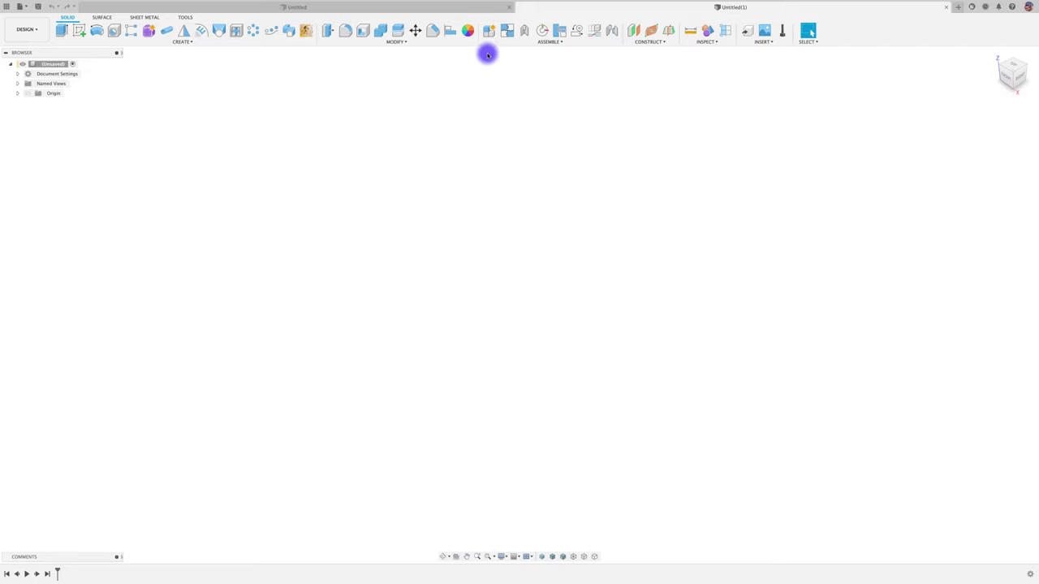
Step: Save the blank design as CAJA in the MADERA project
click(38, 6)
text(CAJA)
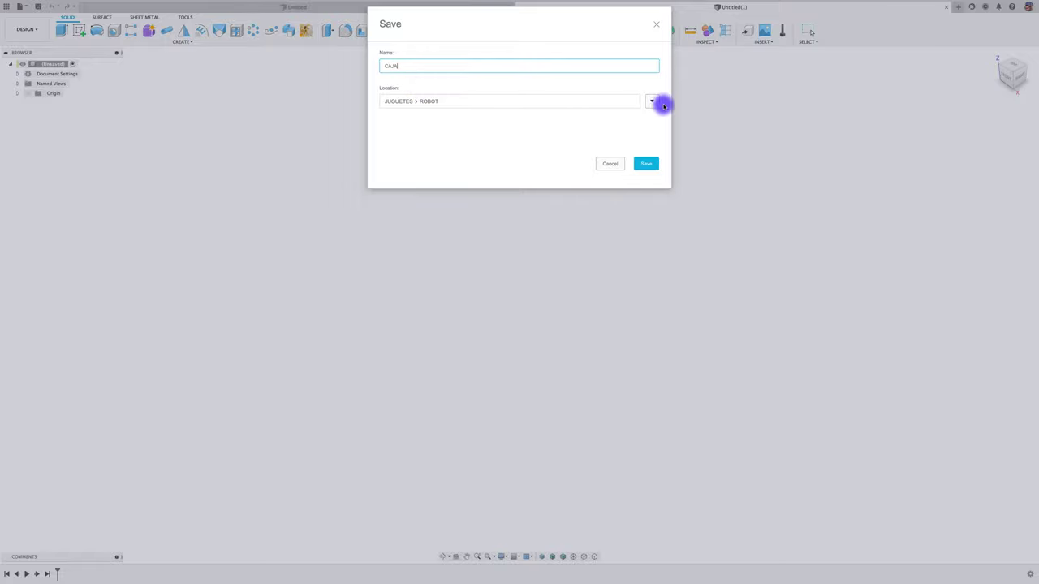
click(652, 102)
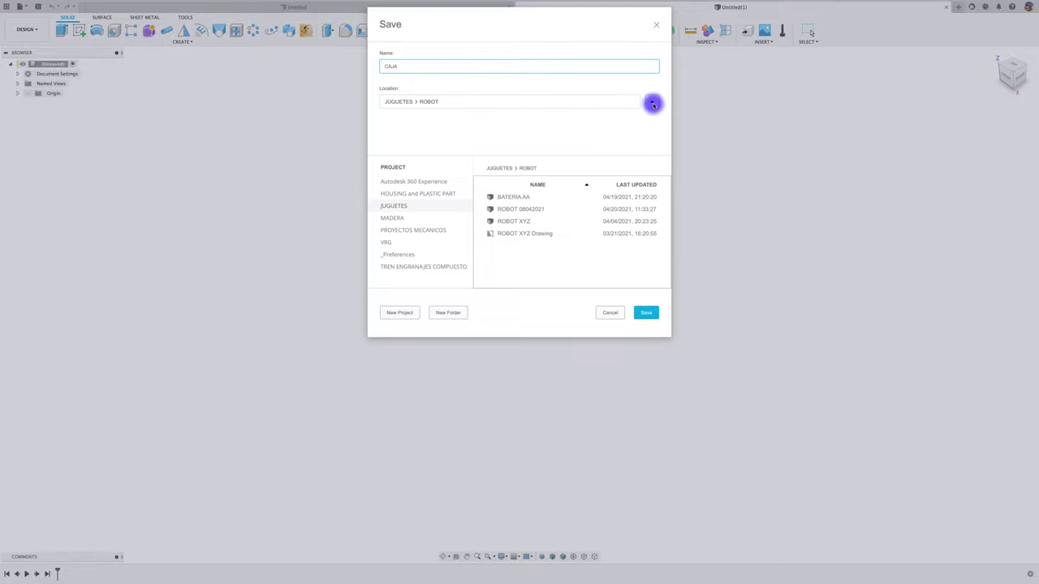
click(400, 219)
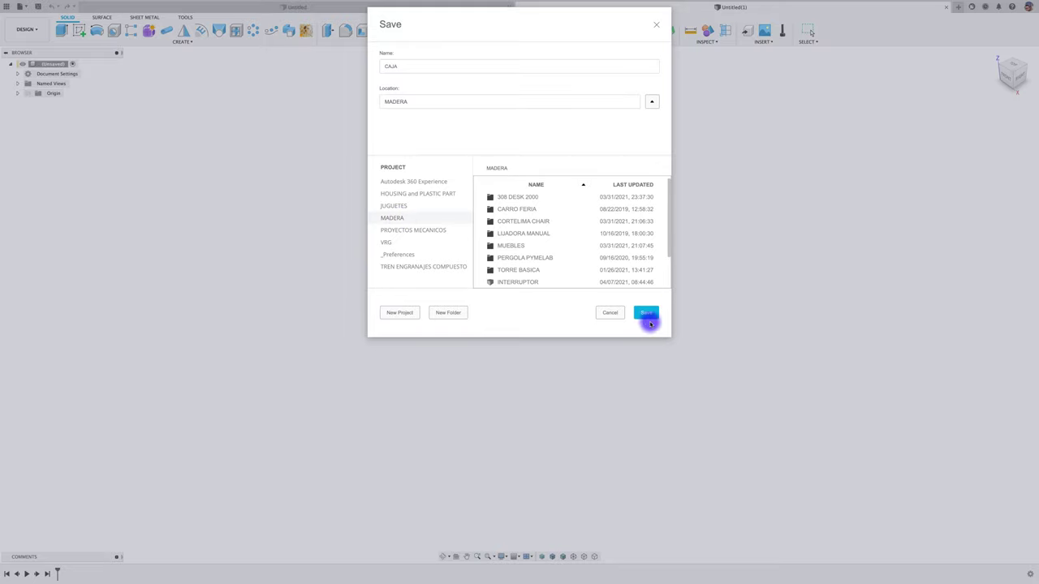
click(646, 314)
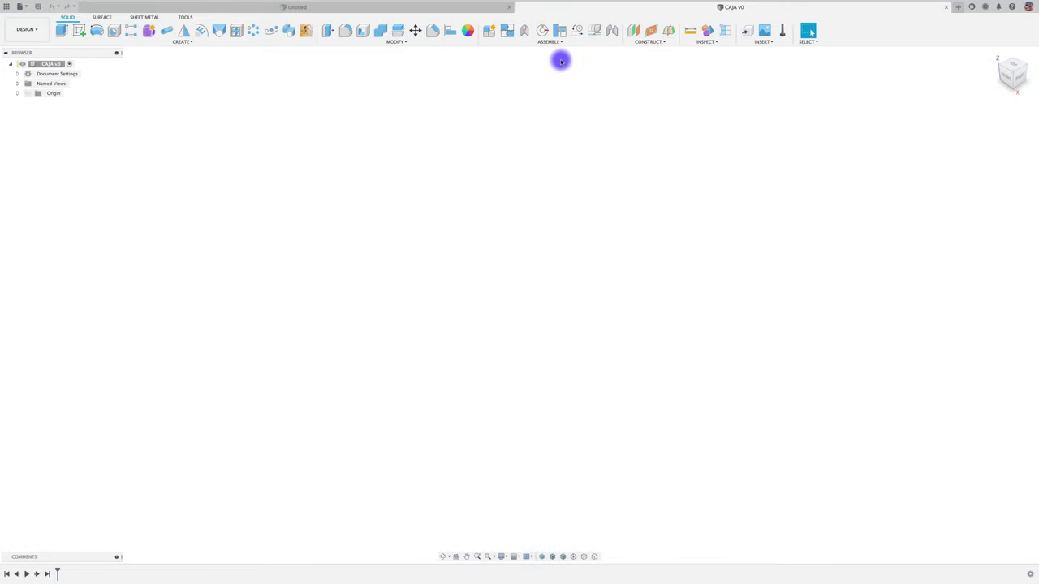
Step: Create a new internal component named PIEZA A
click(490, 33)
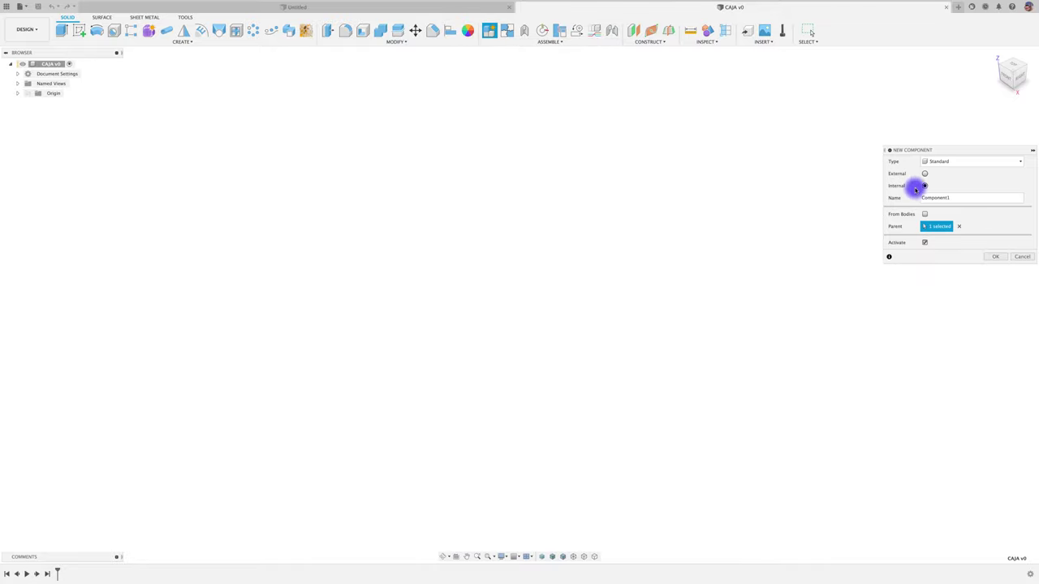
drag(960, 149, 672, 139)
drag(677, 186, 604, 186)
text(PIEZ)
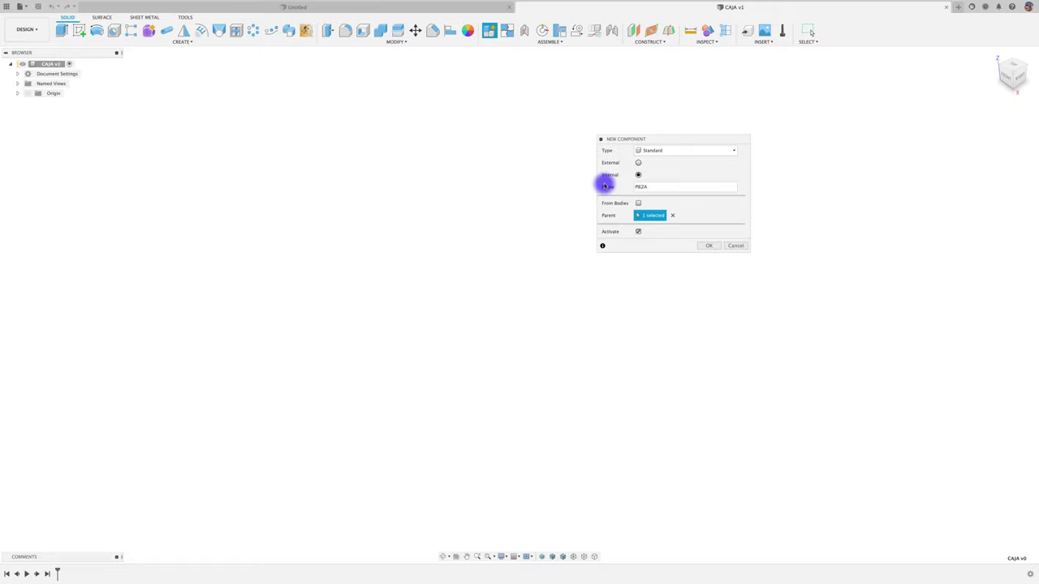
text(A)
click(711, 246)
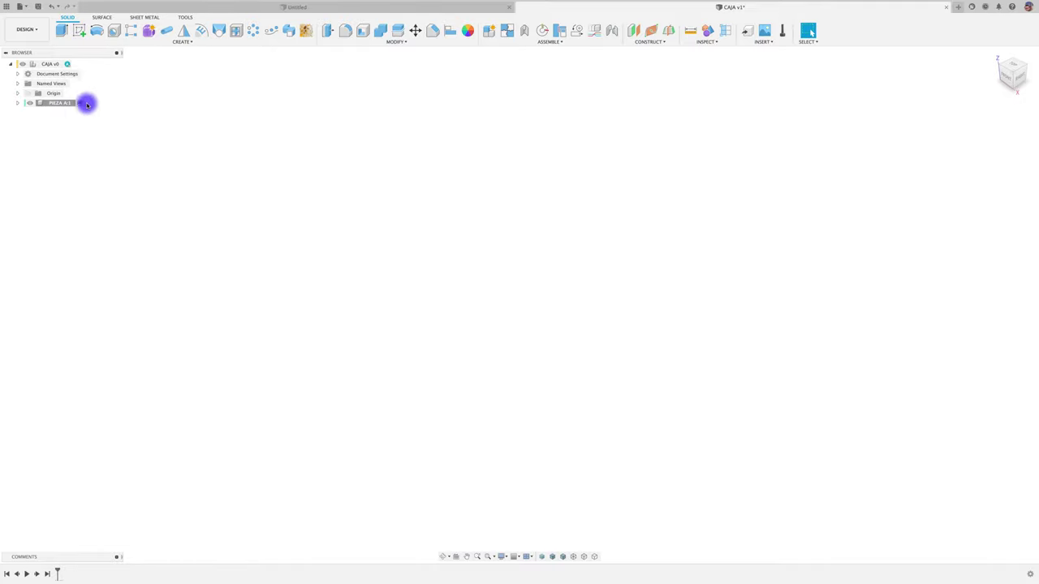
Step: Start a sketch on the top plane and draw a two-corner rectangle from the origin
click(80, 32)
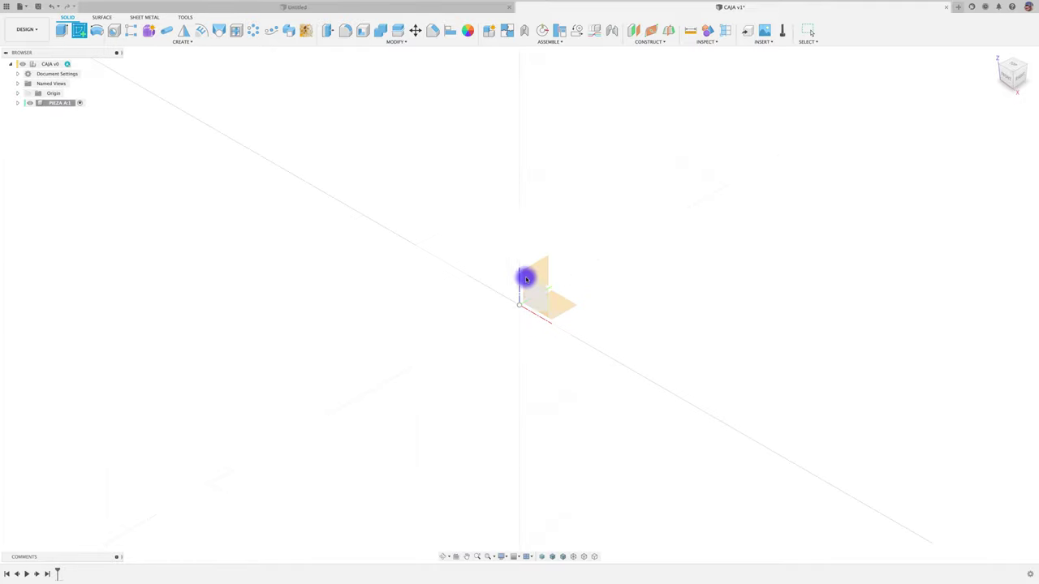
click(567, 304)
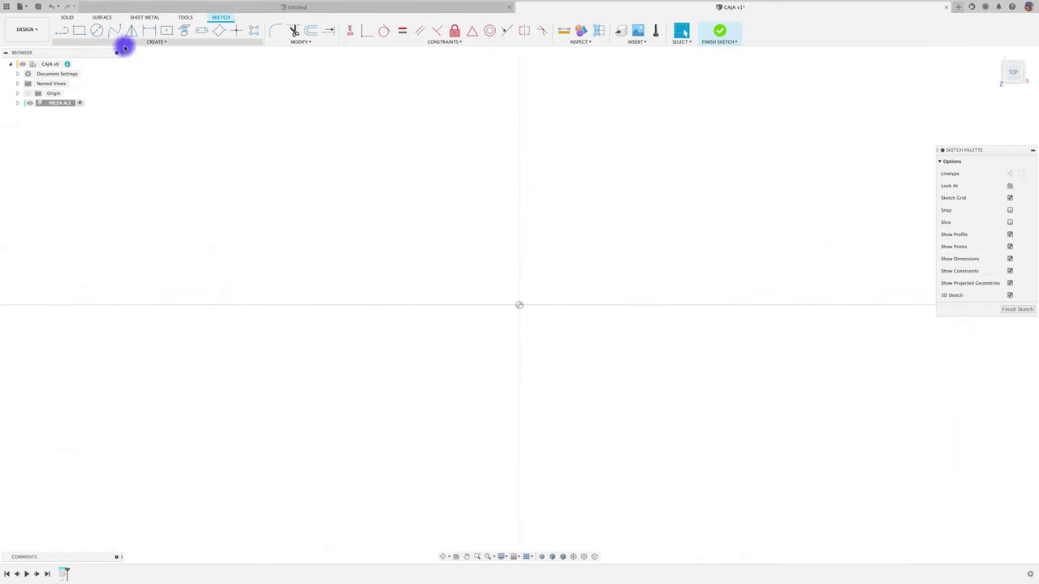
click(79, 31)
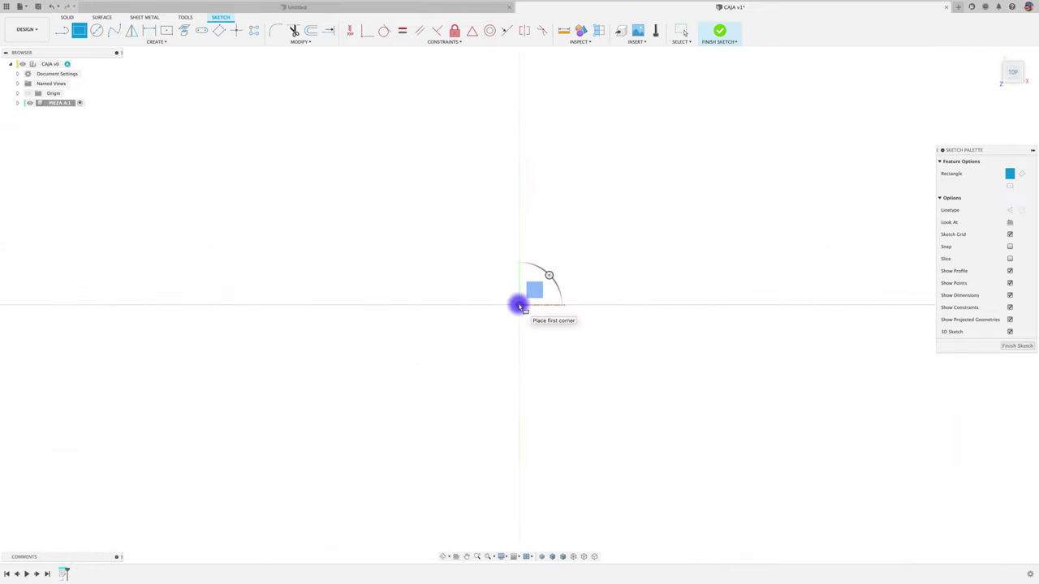
click(521, 305)
click(838, 272)
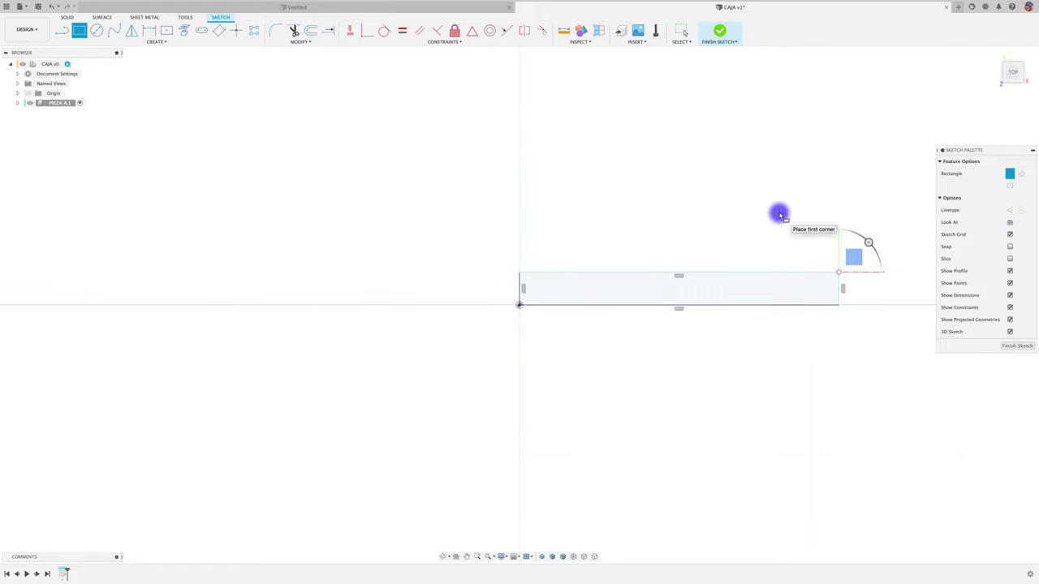
Step: Dimension the rectangle 250 mm long and 0.5 in (12.70 mm) high
key(d)
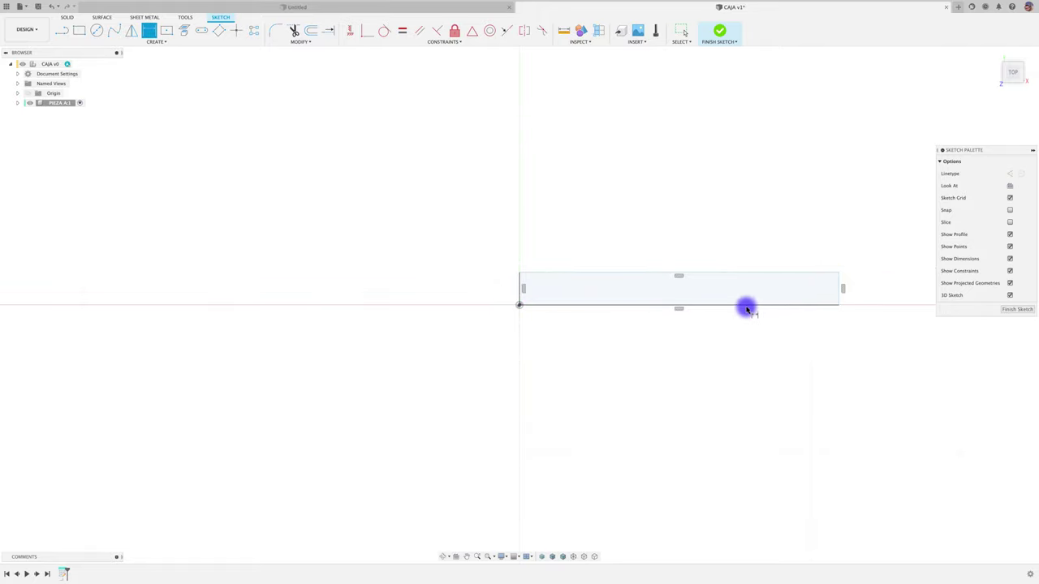
click(747, 307)
click(712, 351)
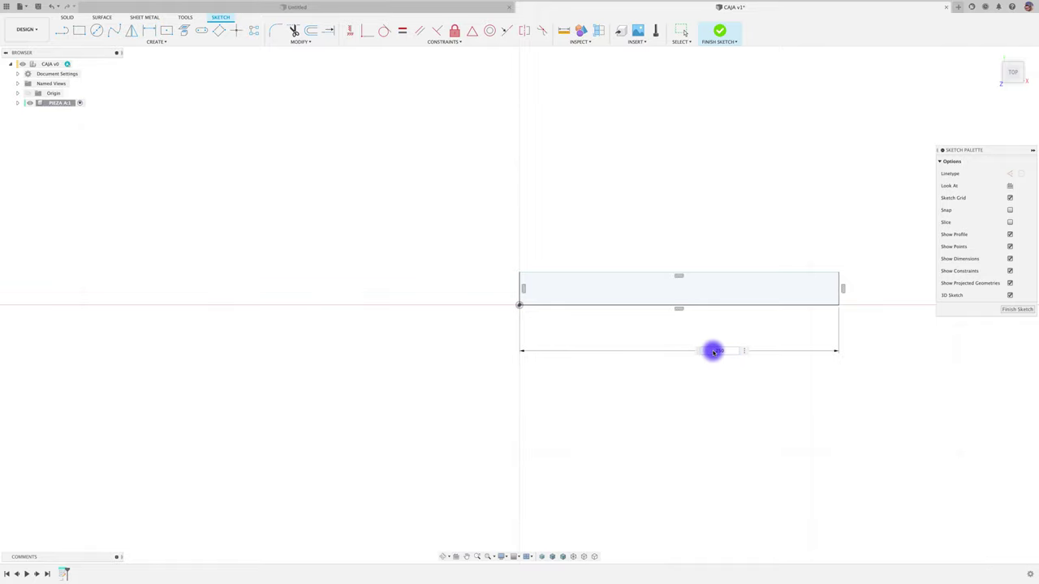
text(250)
key(Return)
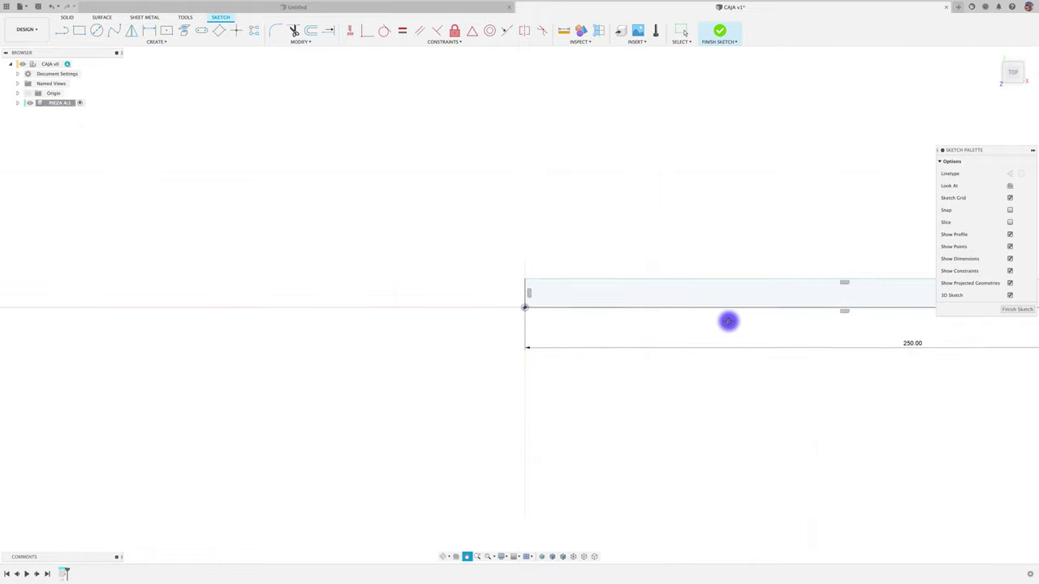
middle_drag(728, 321, 244, 301)
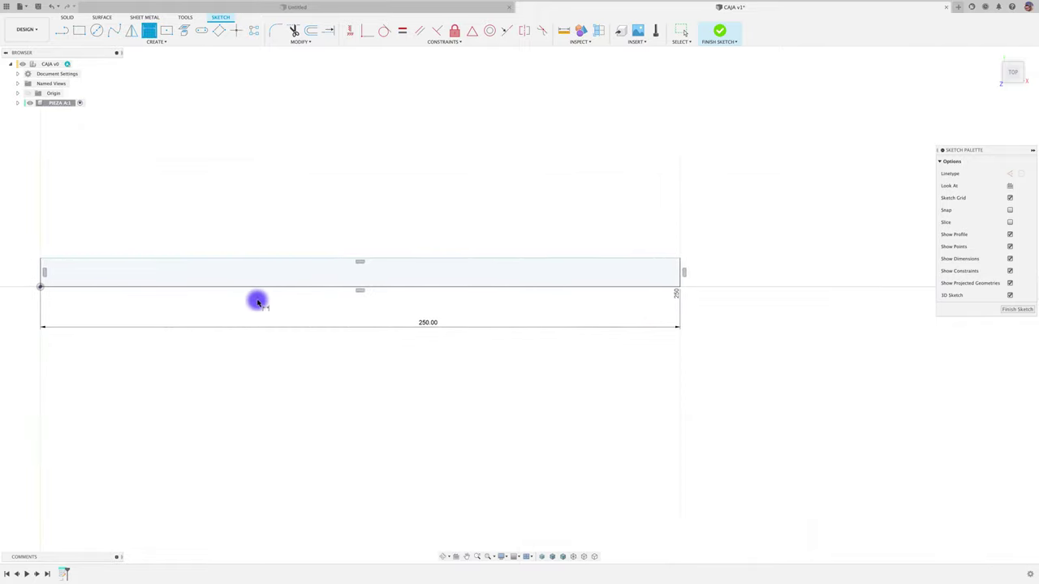
click(680, 277)
text(0.5")
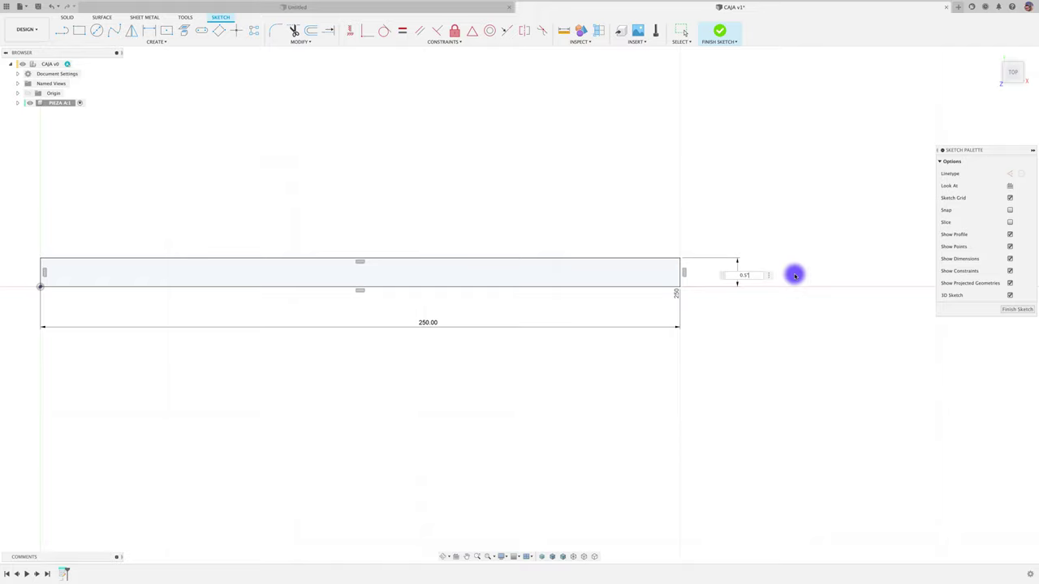
key(Return)
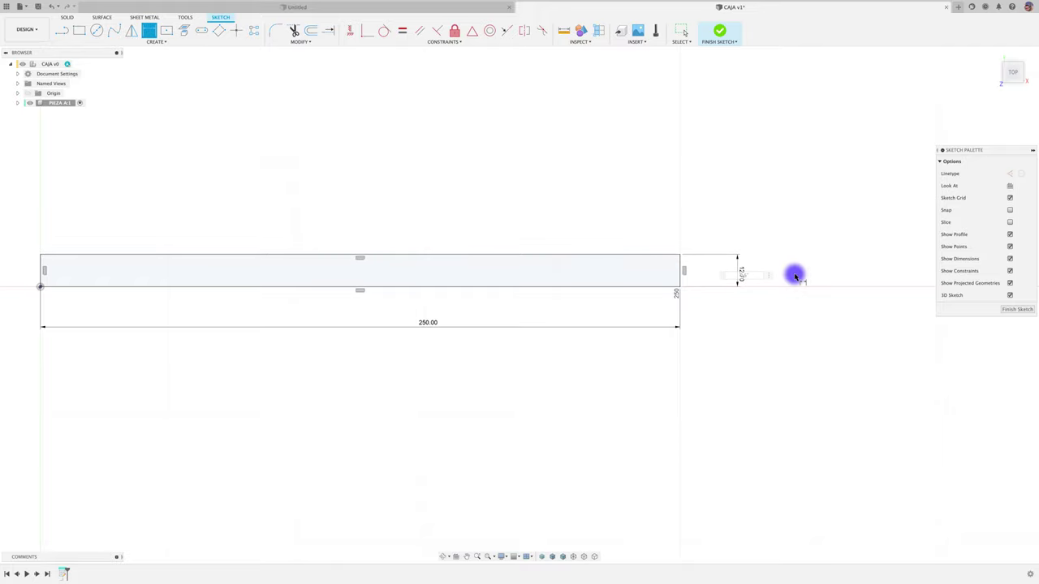
scroll(721, 376, down, 2)
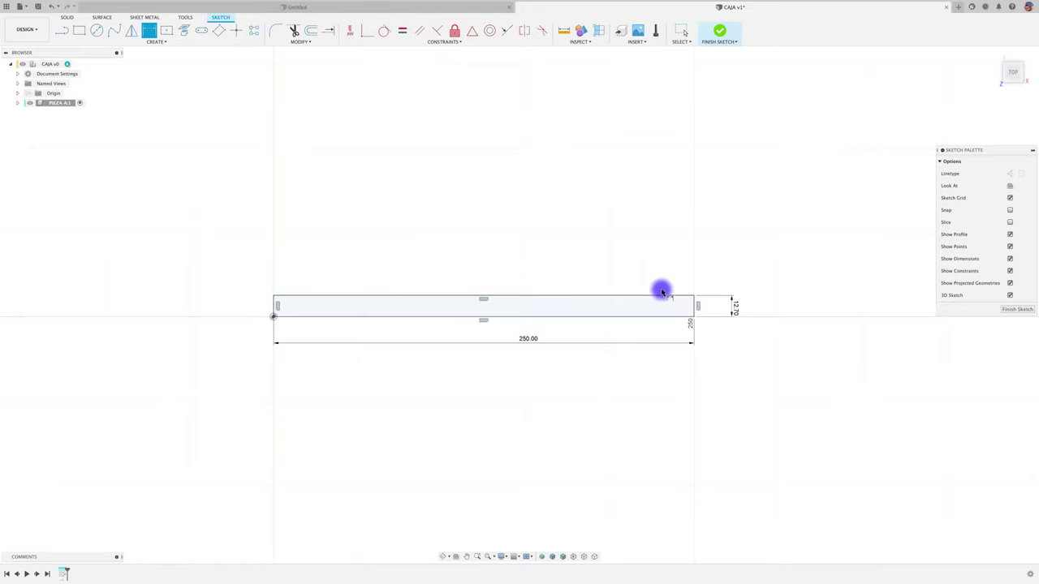
Step: Draw a diagonal line from the lower-left corner and a vertical line at the bottom midpoint
click(62, 29)
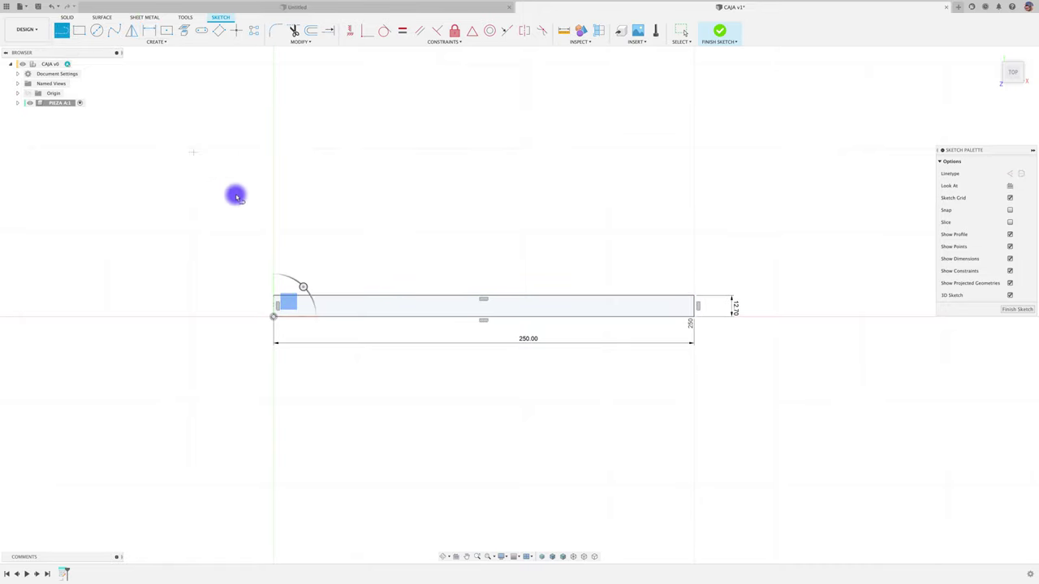
click(274, 316)
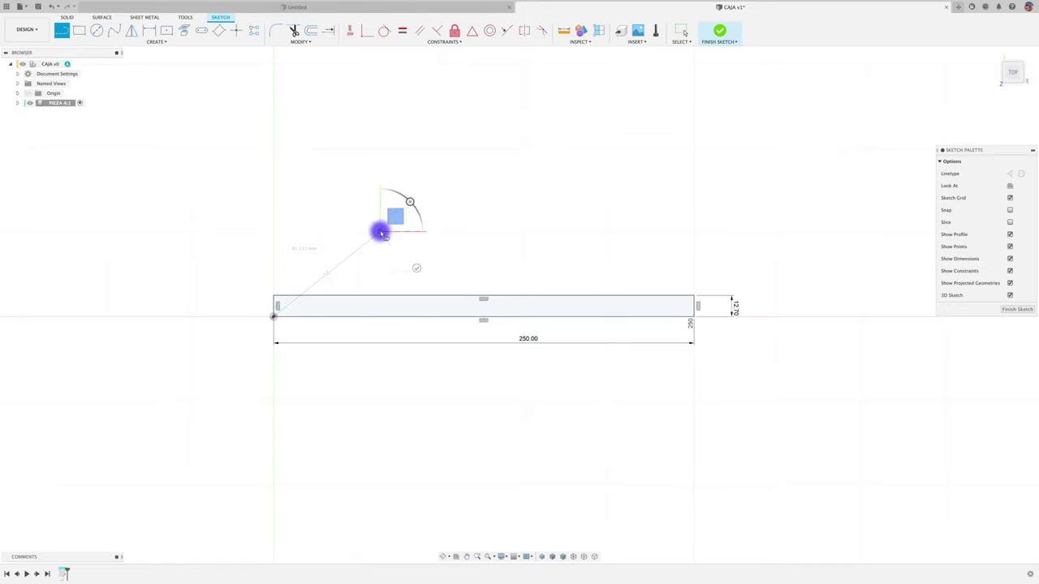
click(380, 232)
key(Escape)
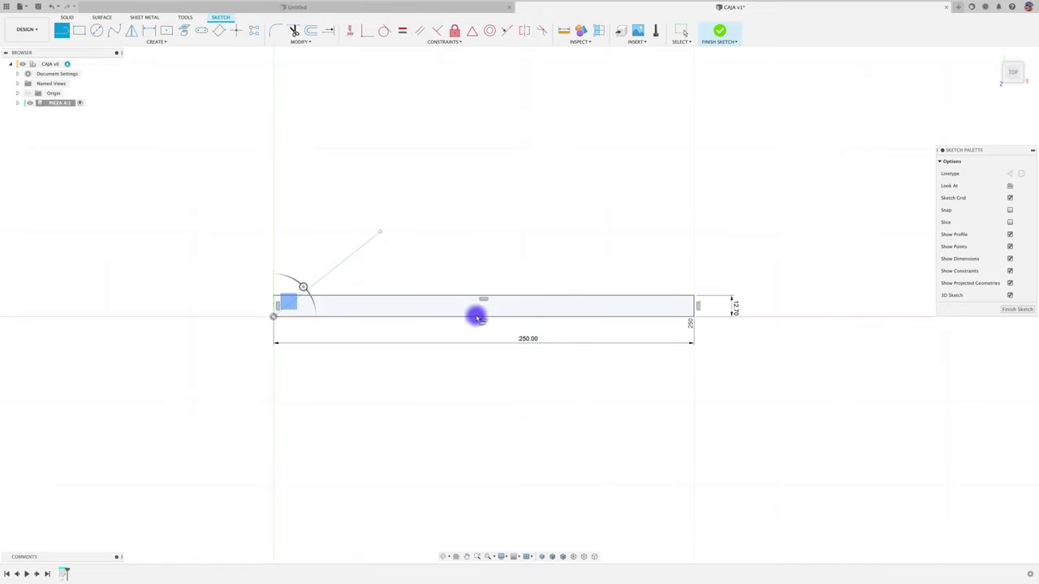
click(484, 315)
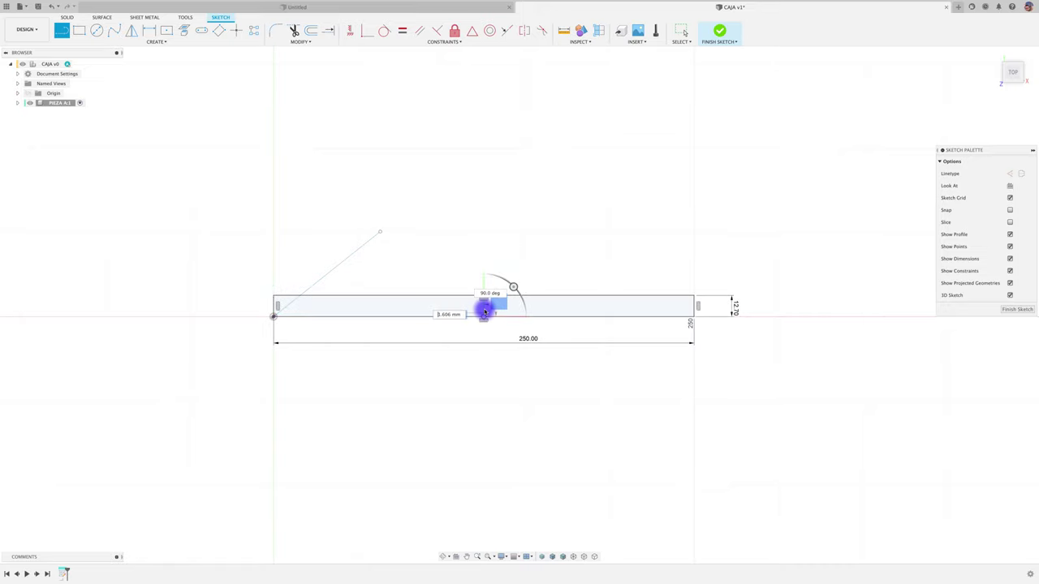
click(483, 236)
key(Escape)
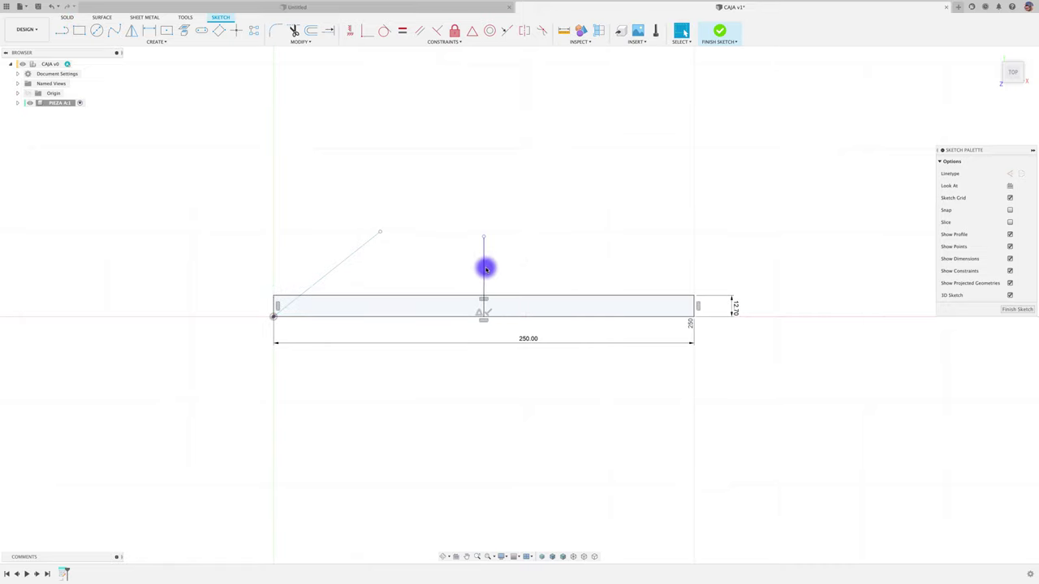
Step: Make the vertical line a centerline and dimension the diagonal at 45°
click(485, 268)
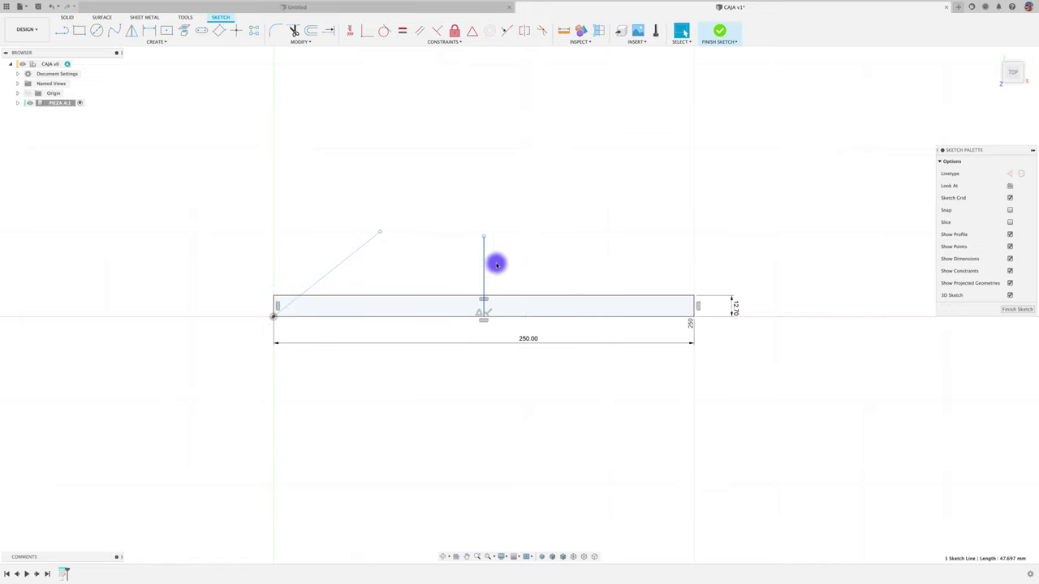
click(1021, 174)
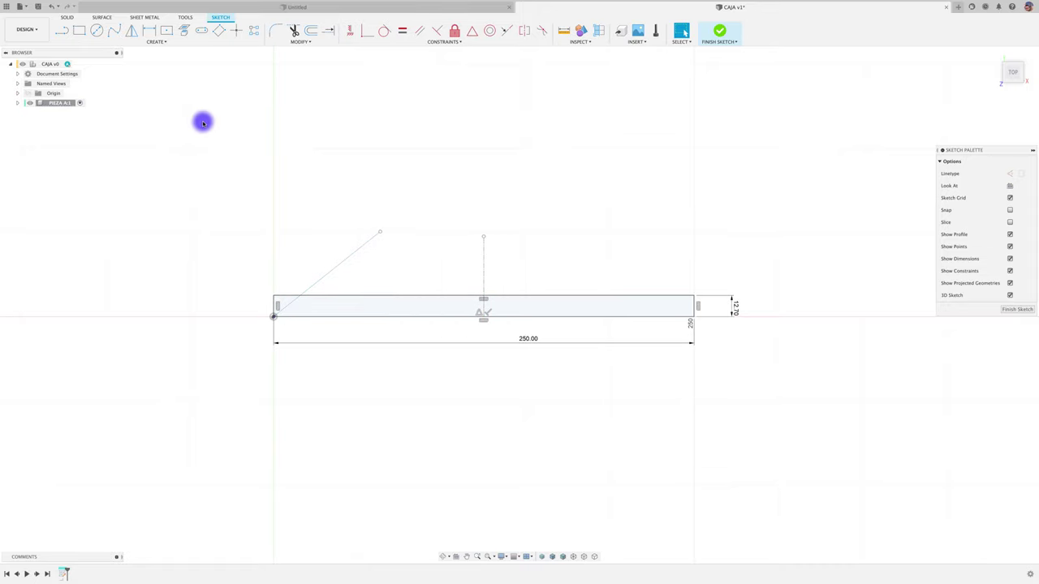
key(d)
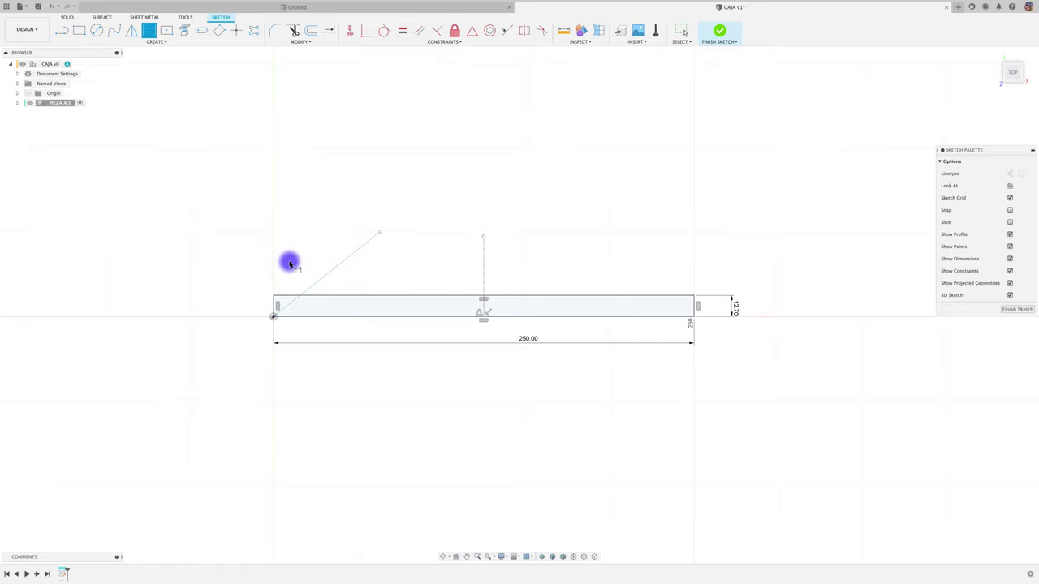
click(292, 301)
click(305, 317)
text(45)
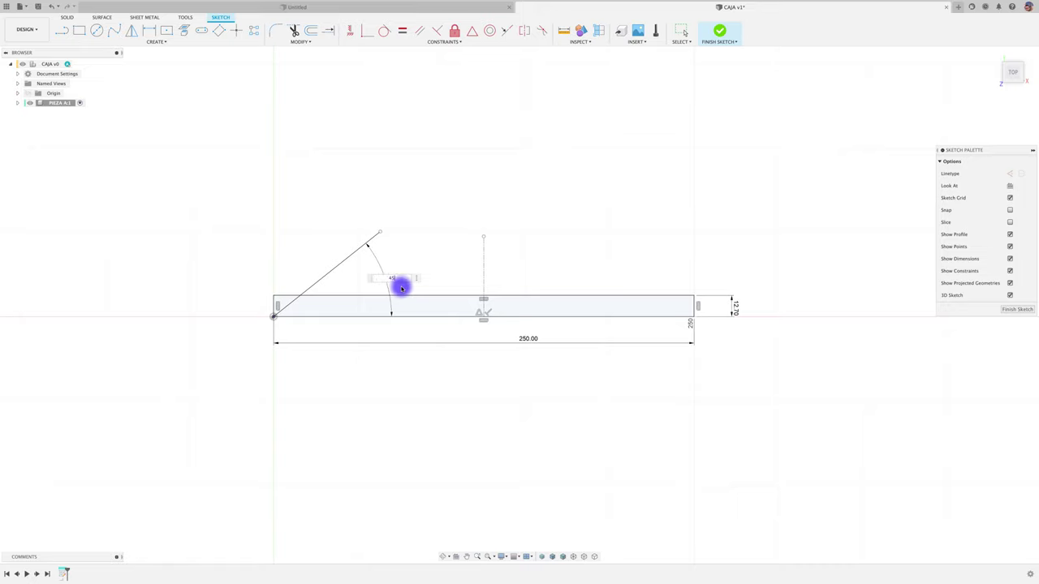
key(Return)
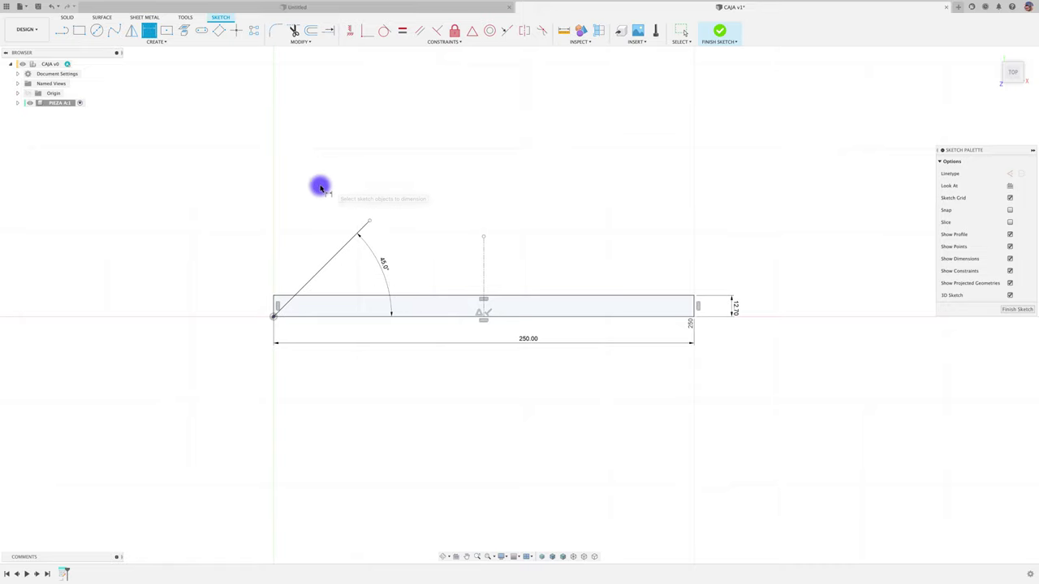
Step: Trim the rectangle's left edge and corner back to the 45° diagonal
key(t)
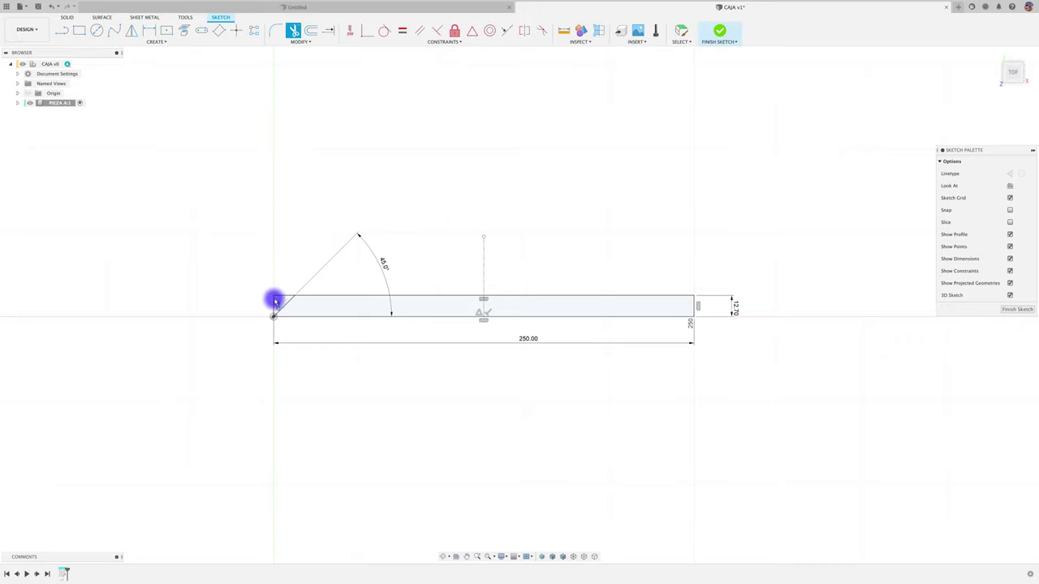
click(278, 298)
click(273, 306)
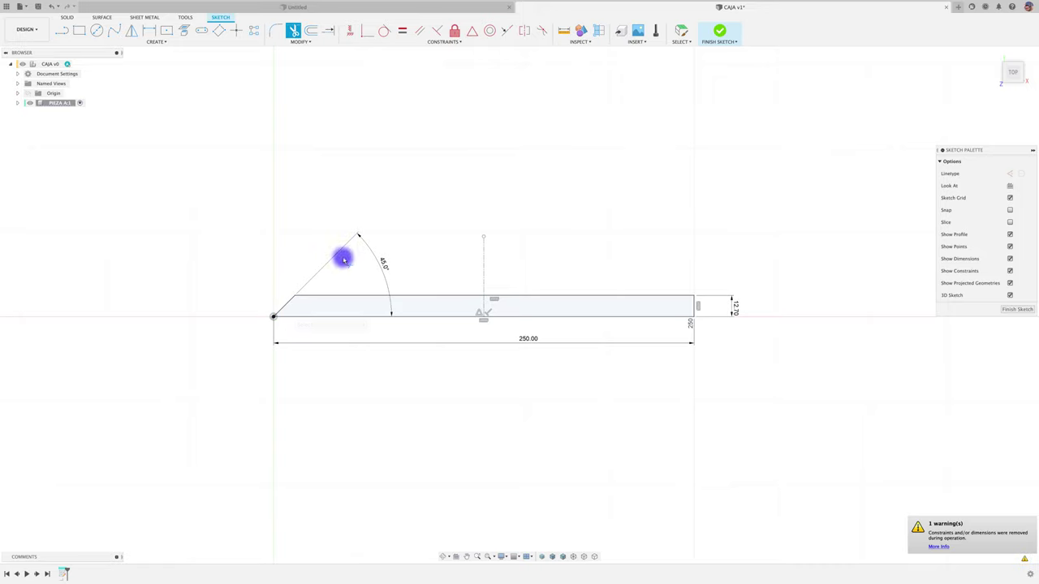
key(Escape)
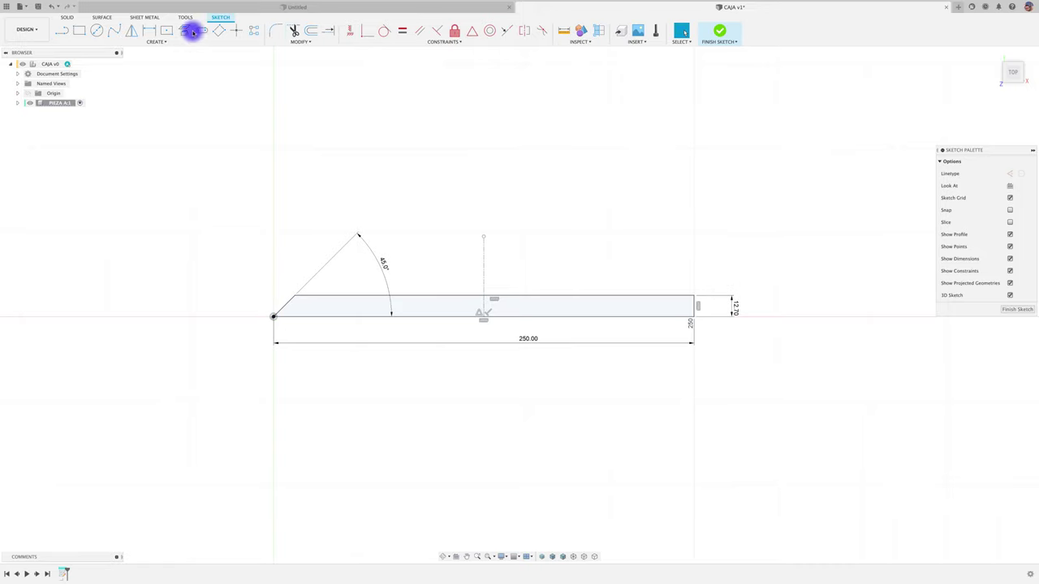
Step: Mirror the chamfer line across the centerline and trim the right-end leftover
click(131, 31)
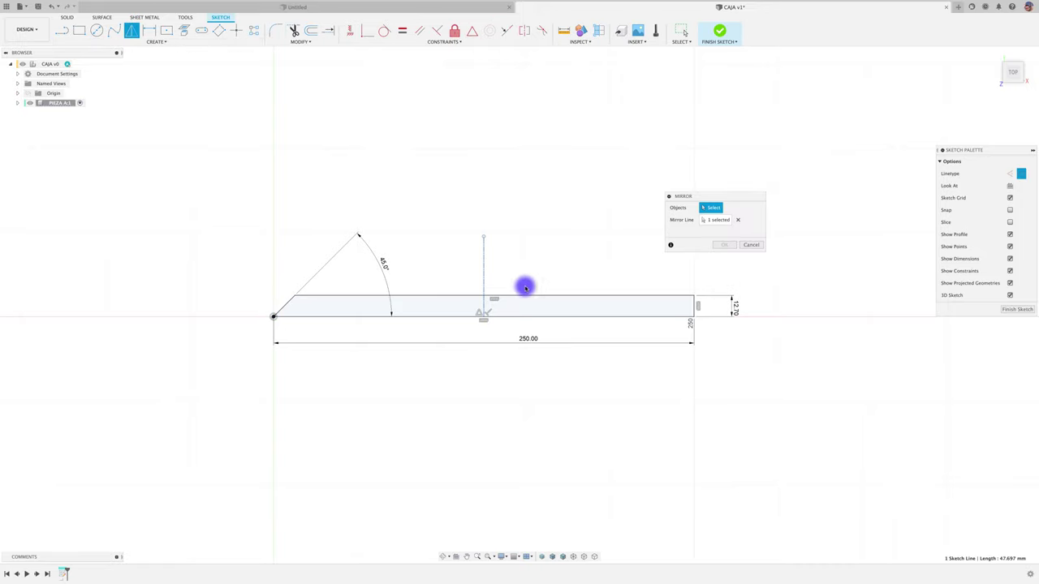
click(287, 305)
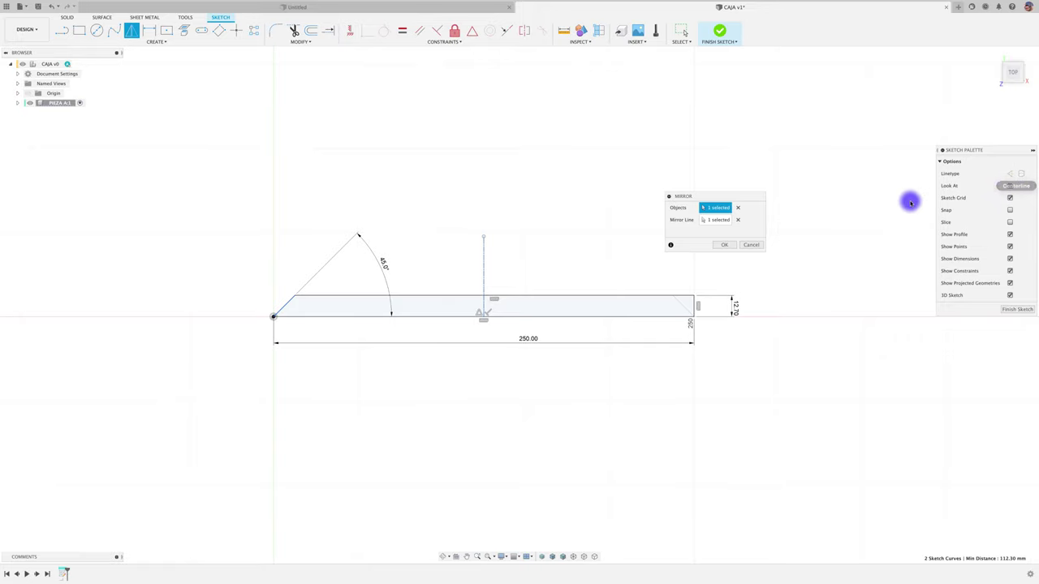
click(724, 245)
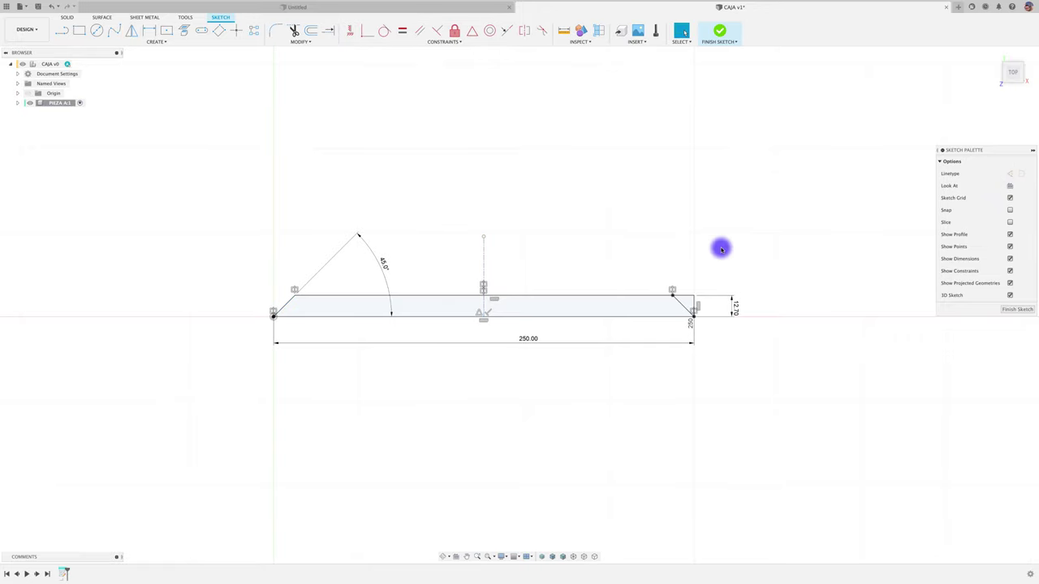
key(t)
click(688, 299)
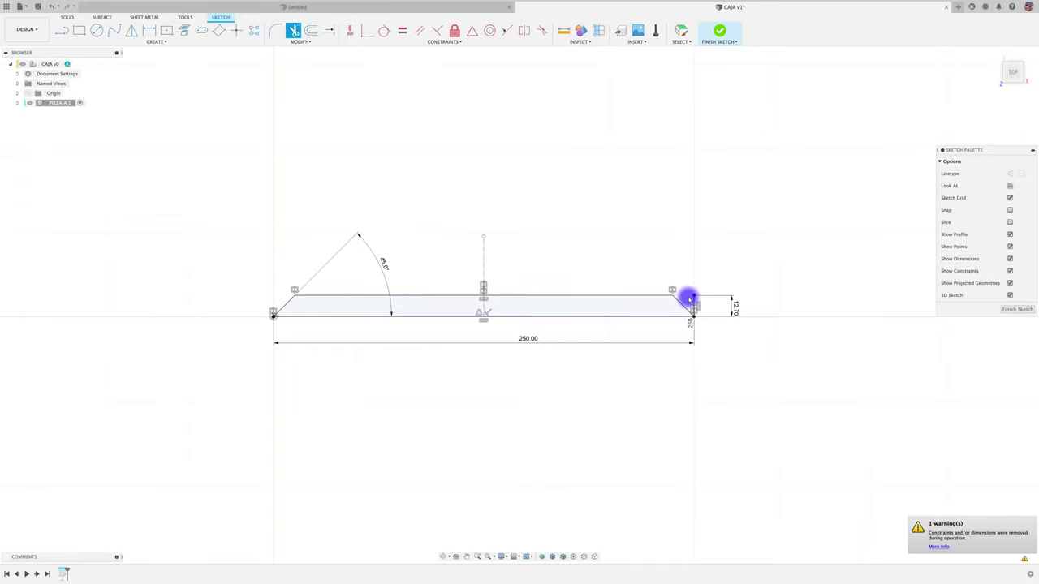
scroll(674, 258, down, 2)
scroll(675, 258, down, 2)
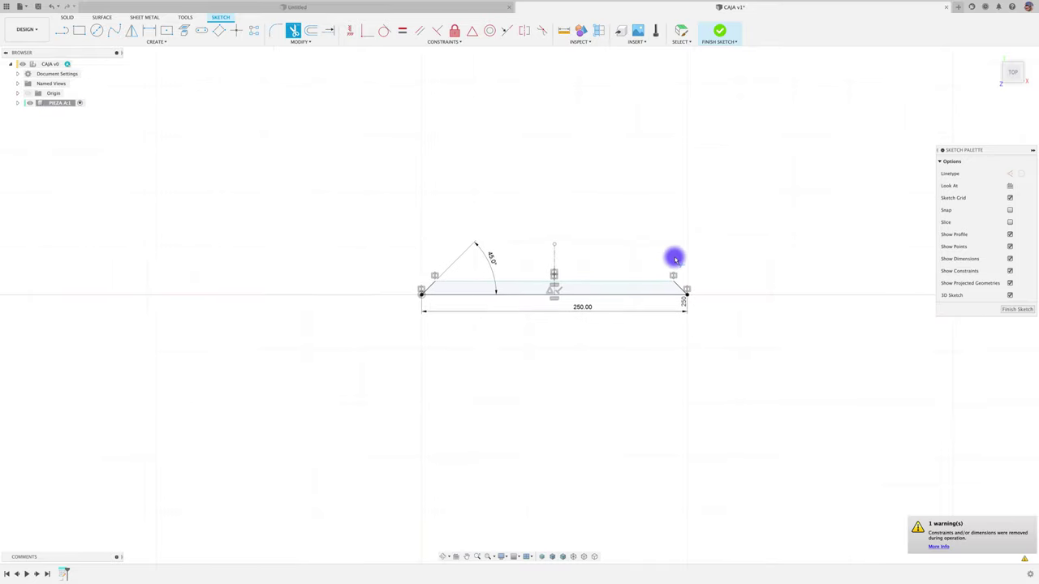
shift+scroll(674, 258, down, 5)
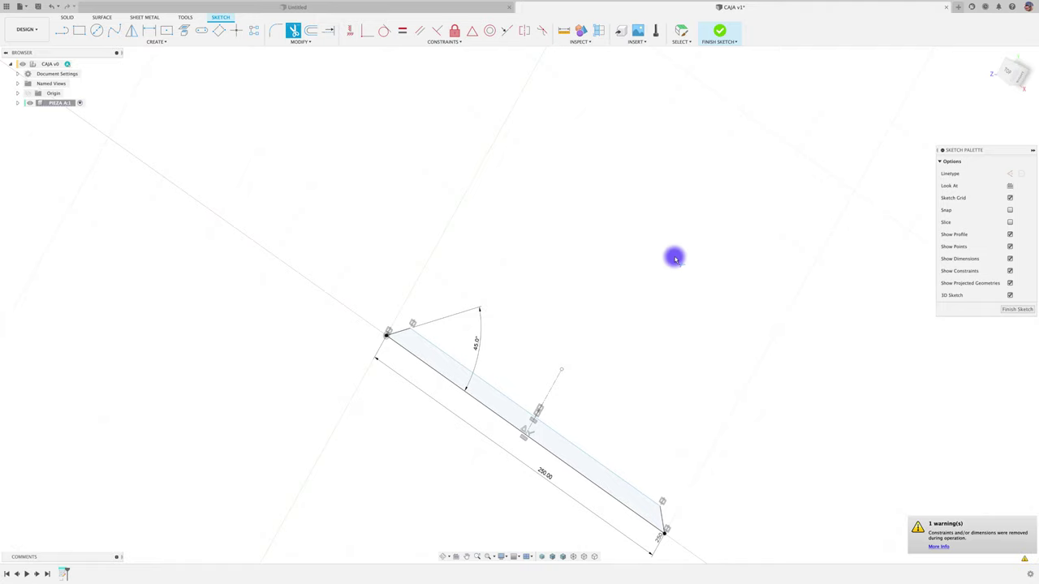
Step: Extrude both mitred strip profiles 250 mm as a new body
key(e)
click(513, 417)
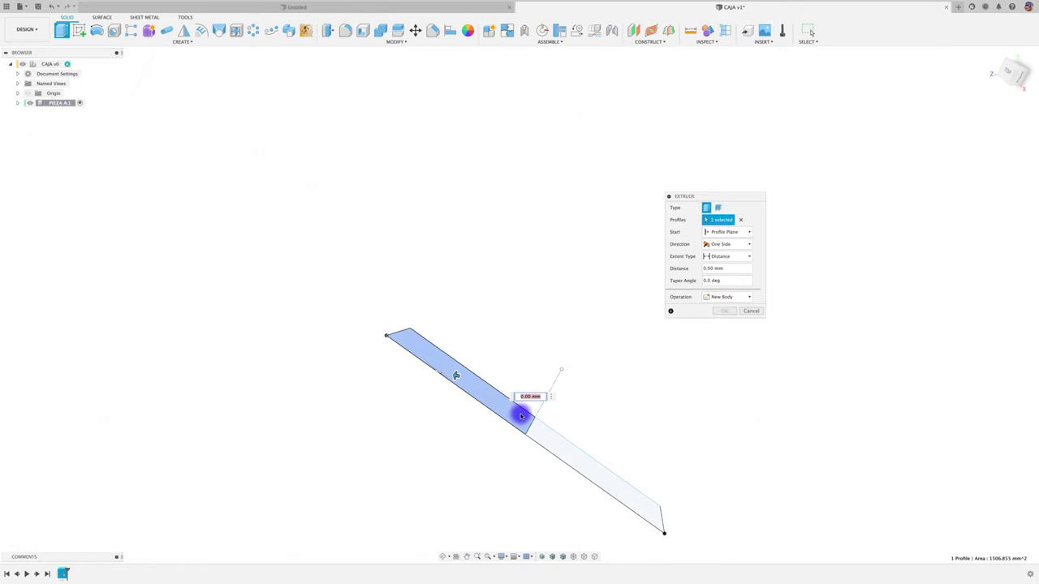
mouse_move(547, 440)
shift+middle_down()
mouse_move(576, 452)
mouse_move(580, 398)
shift+middle_up()
click(577, 397)
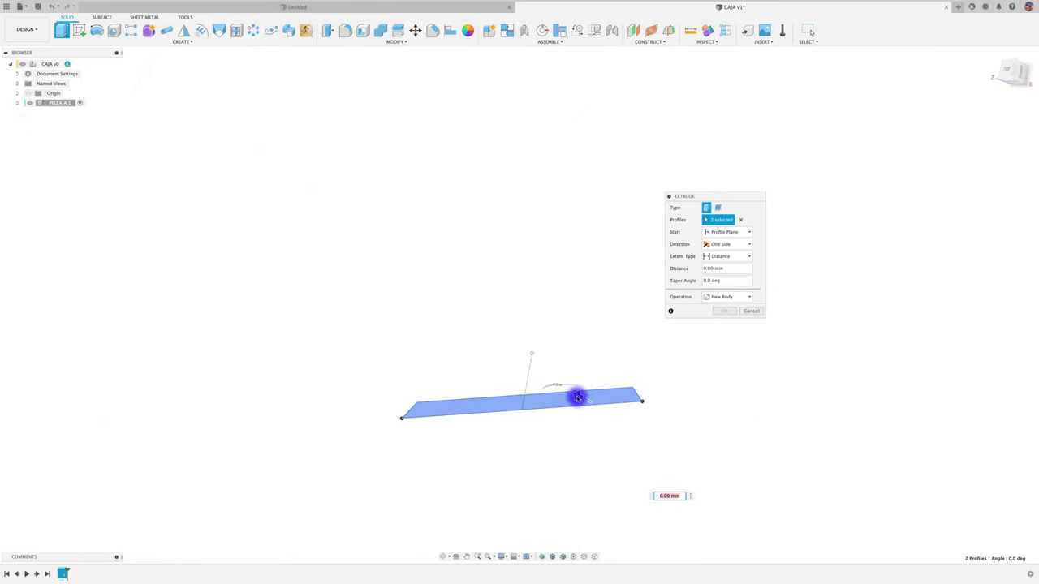
drag(577, 397, 476, 301)
mouse_move(476, 301)
shift+middle_down()
mouse_move(528, 338)
mouse_move(452, 269)
mouse_move(448, 278)
shift+middle_up()
shift+scroll(528, 339, down, 5)
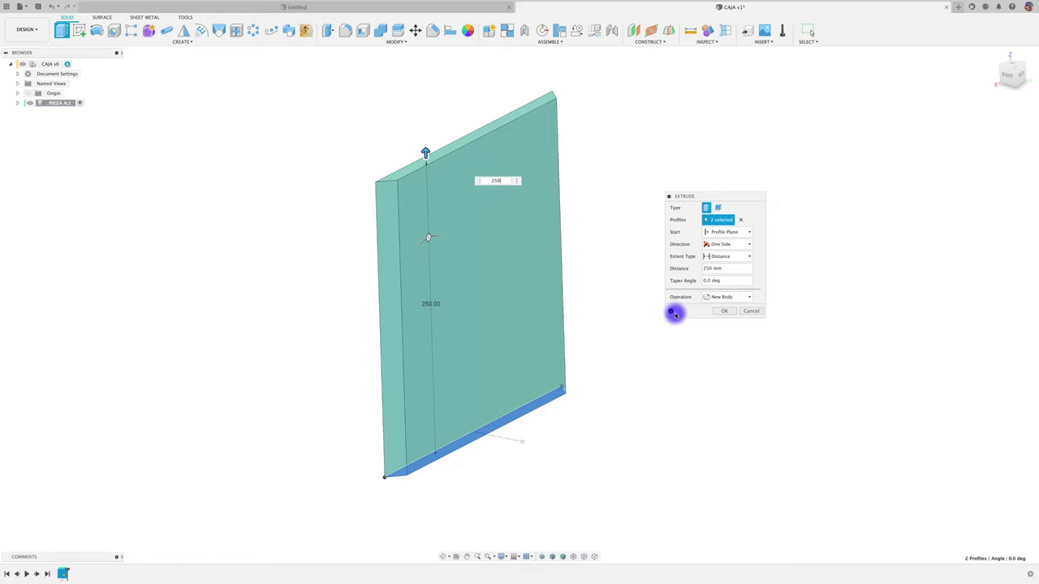
click(724, 310)
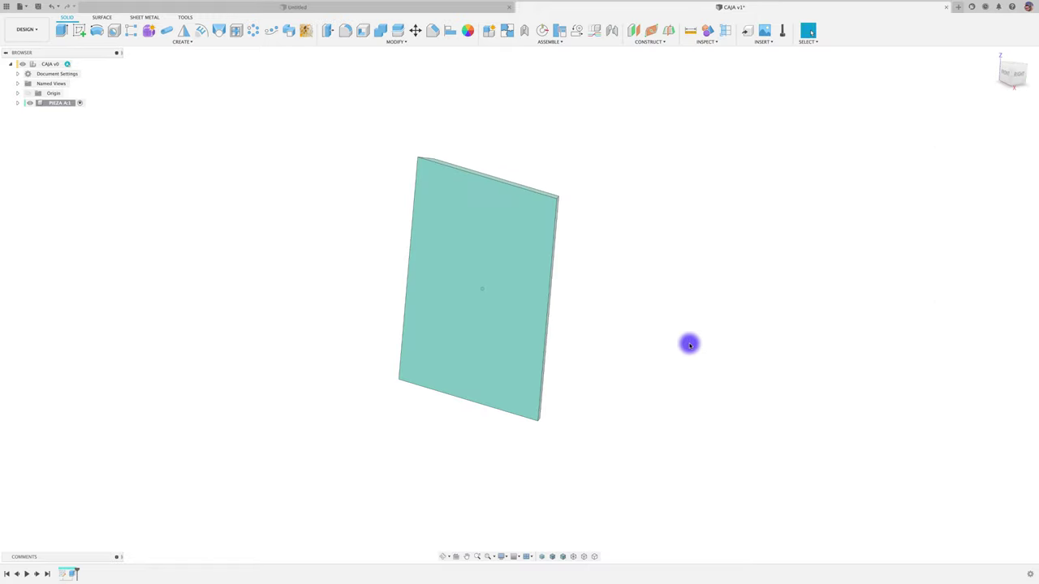
Step: Set the camera to Perspective and orbit to view the slab's top face
mouse_move(689, 344)
shift+middle_down()
mouse_move(99, 193)
mouse_move(544, 292)
shift+middle_up()
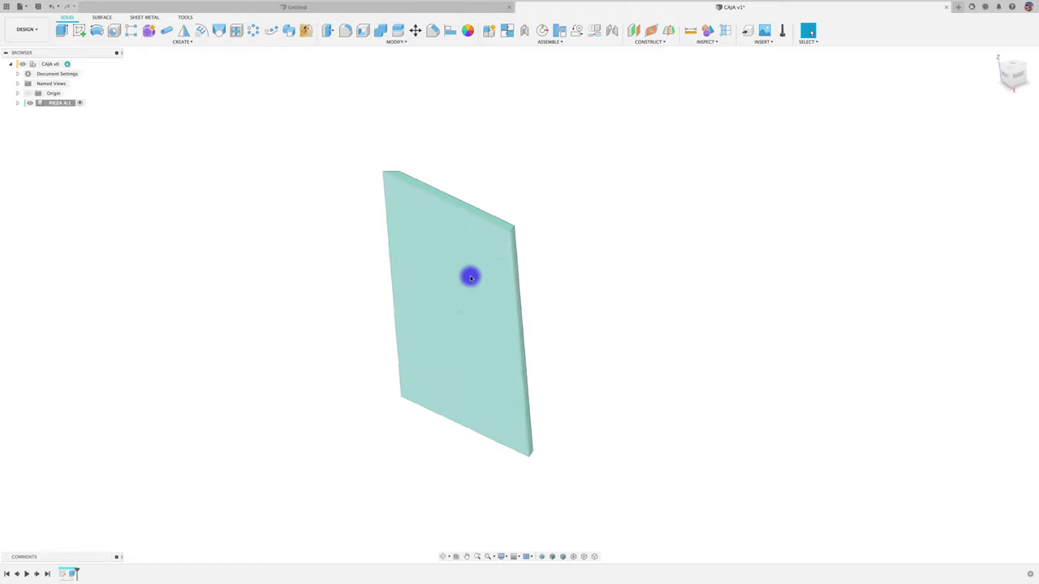
mouse_move(471, 276)
shift+middle_down()
mouse_move(552, 336)
mouse_move(421, 425)
mouse_move(534, 413)
mouse_move(515, 471)
shift+middle_up()
click(503, 559)
mouse_move(535, 511)
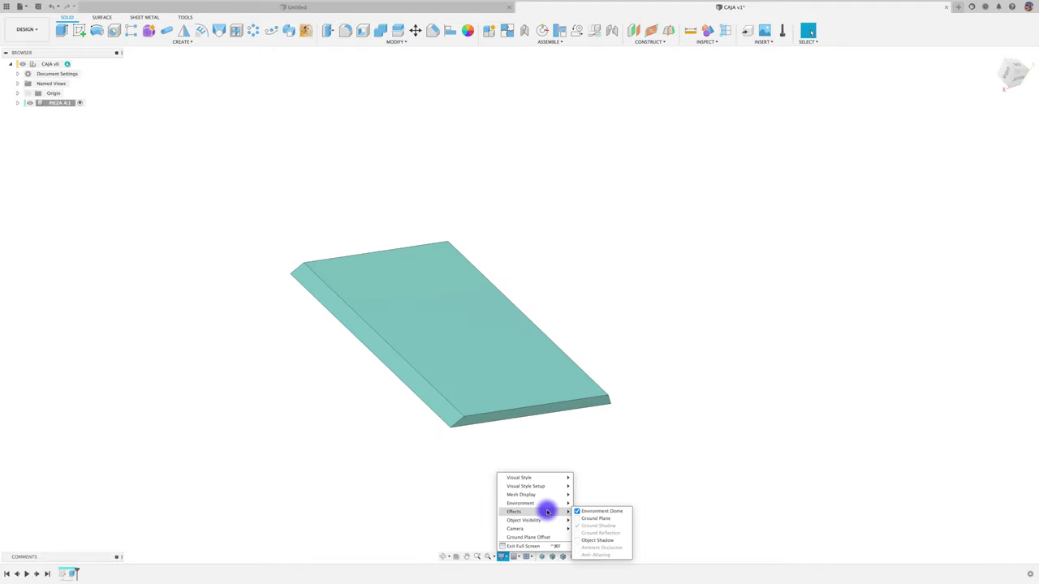
click(596, 539)
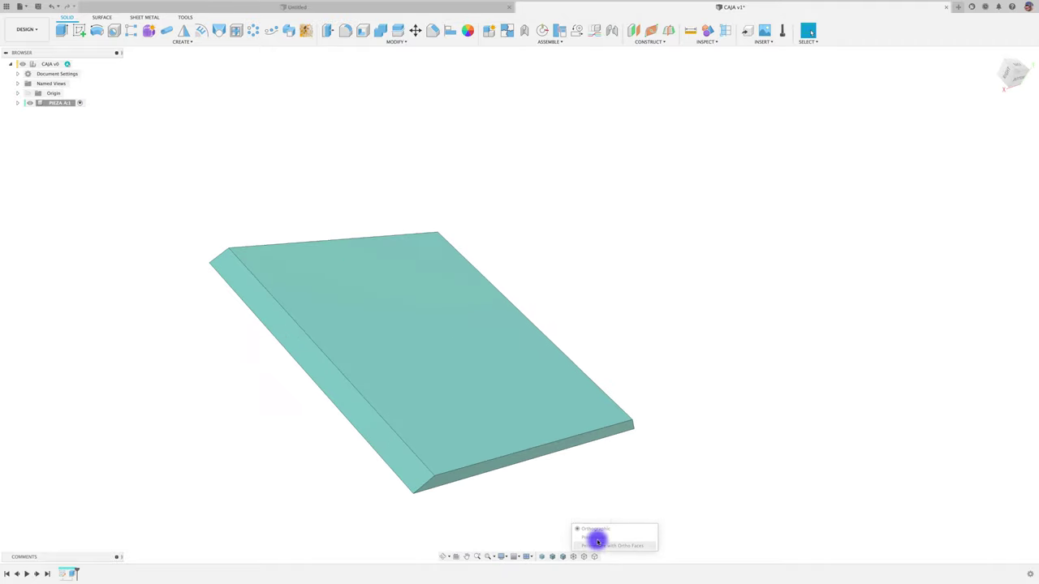
shift+middle_drag(612, 477, 461, 427)
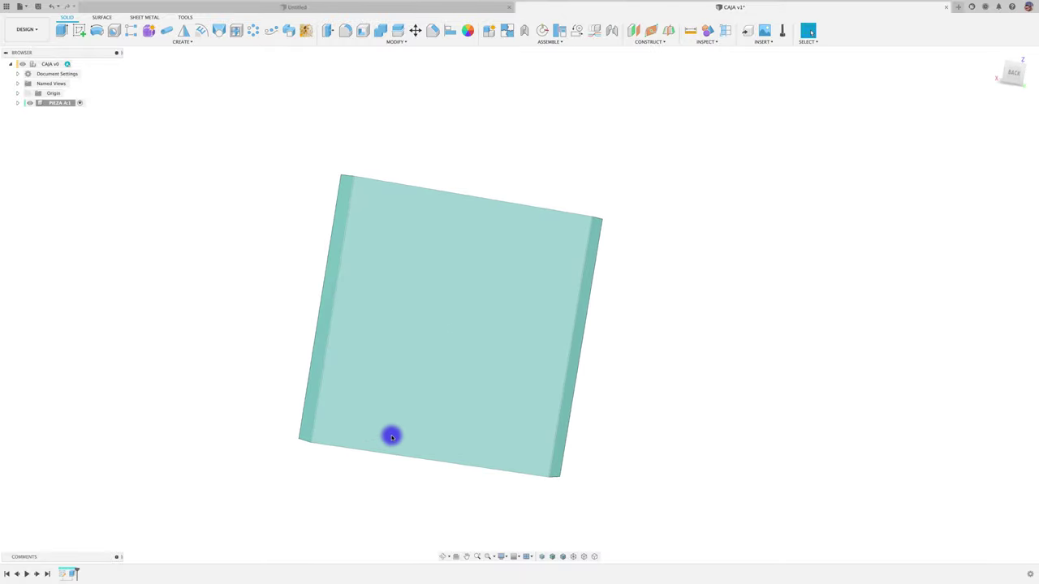
shift+middle_drag(390, 433, 236, 371)
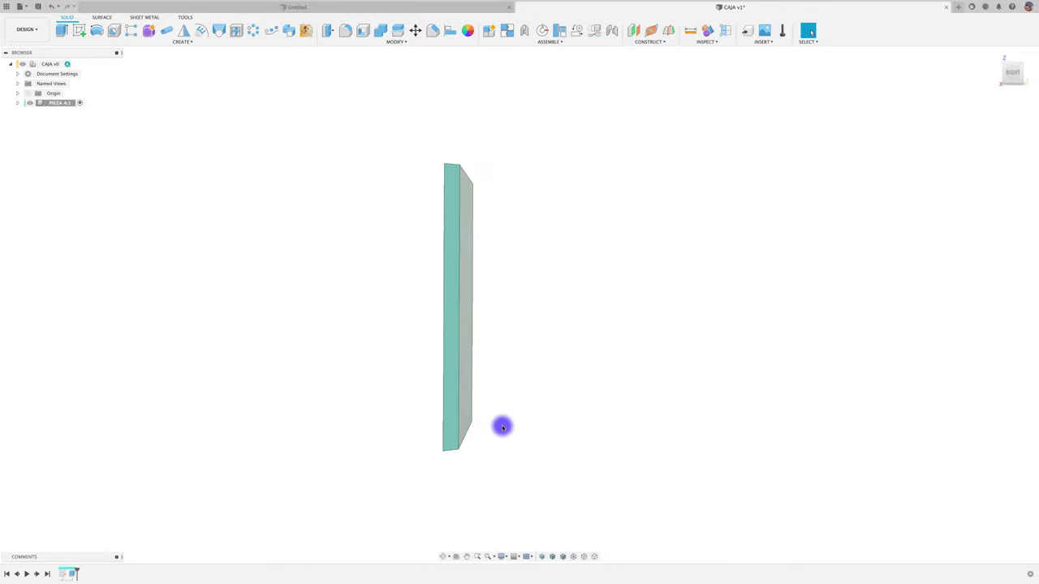
shift+middle_drag(503, 447, 650, 64)
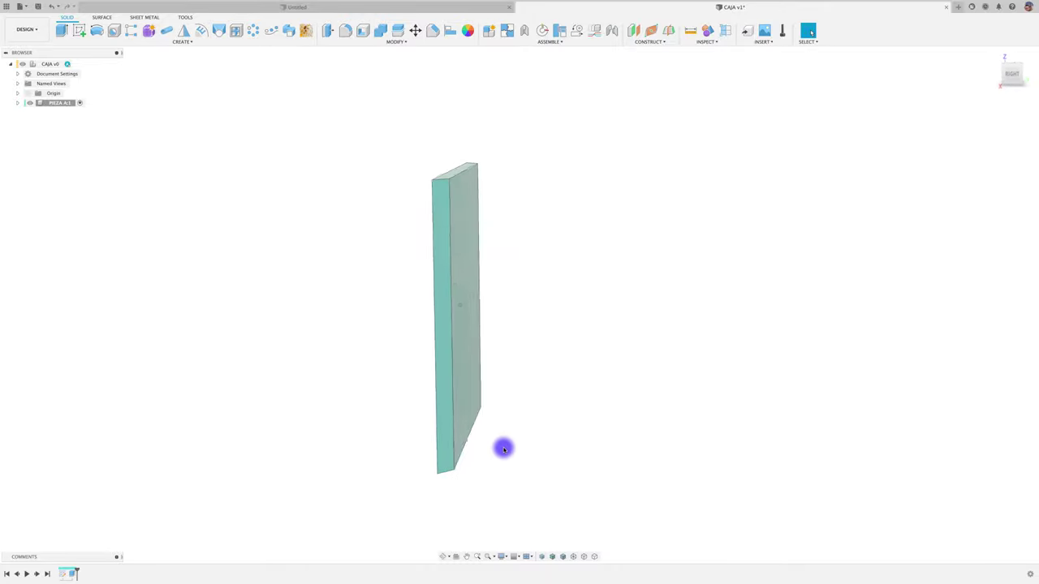
Step: Create a midplane between the slab's two narrow end faces
click(668, 31)
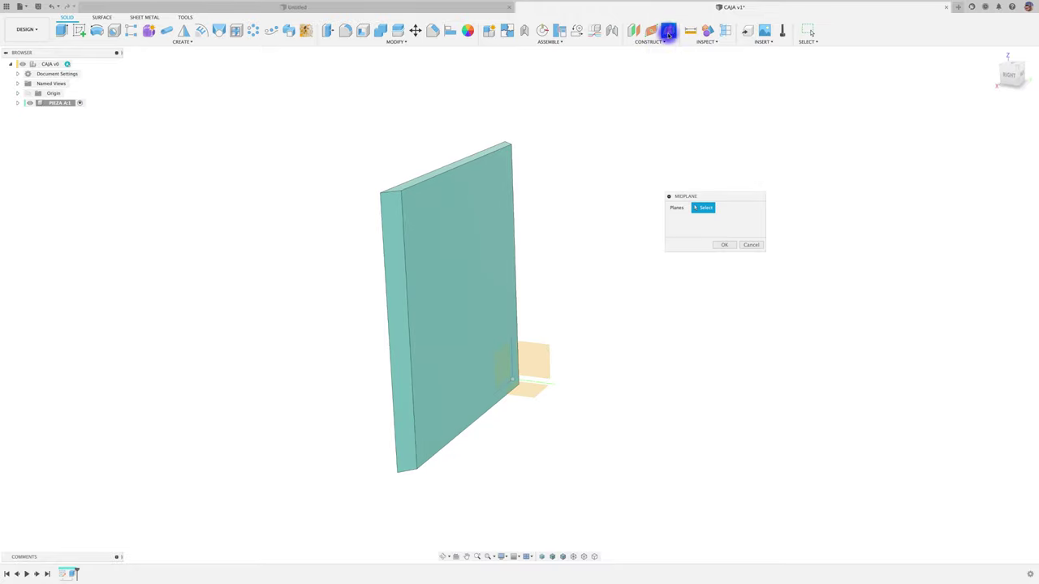
click(394, 234)
shift+middle_drag(394, 235, 566, 238)
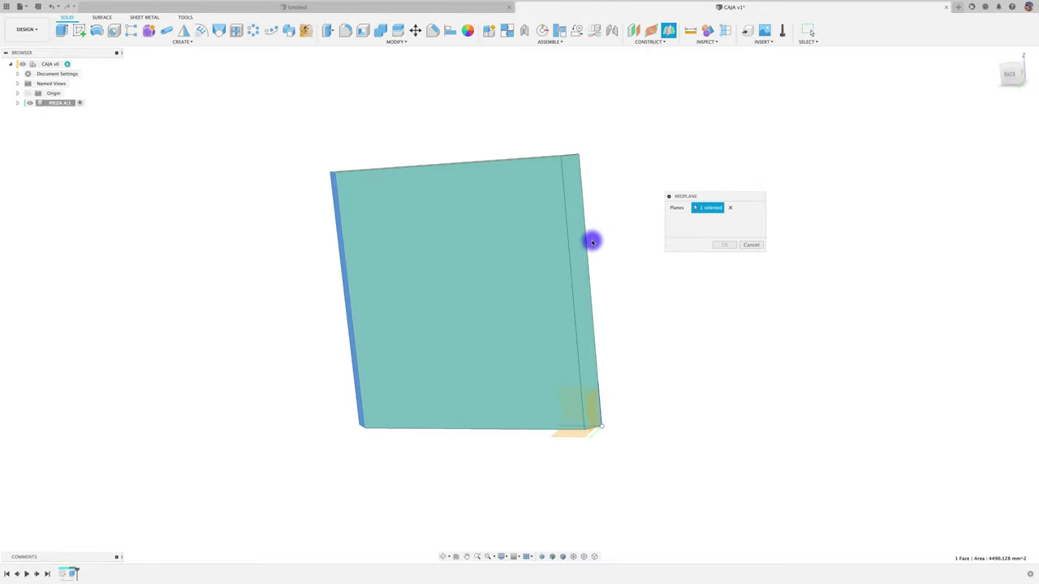
click(578, 247)
click(724, 244)
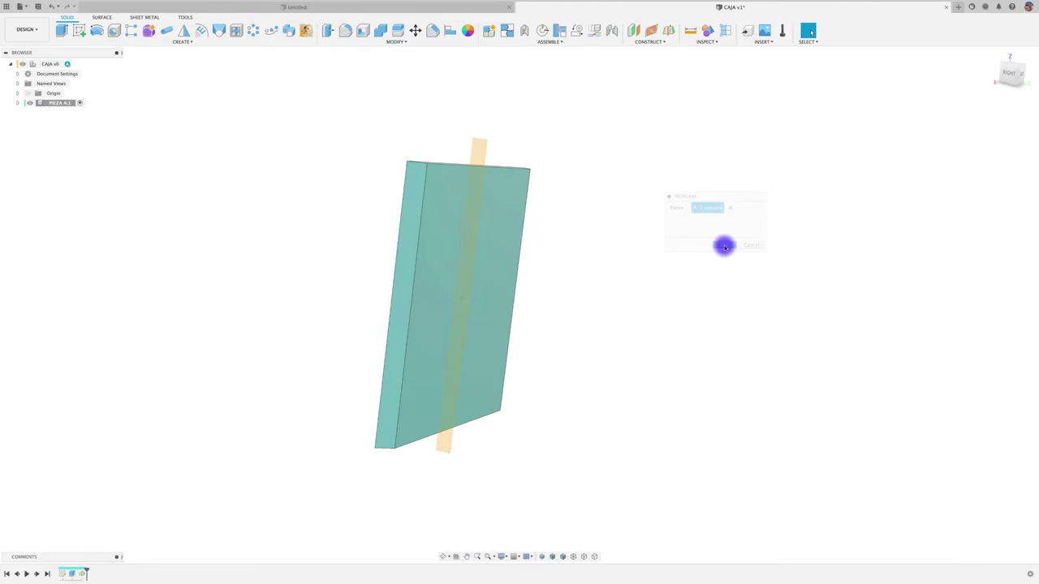
shift+middle_drag(218, 118, 68, 103)
click(65, 103)
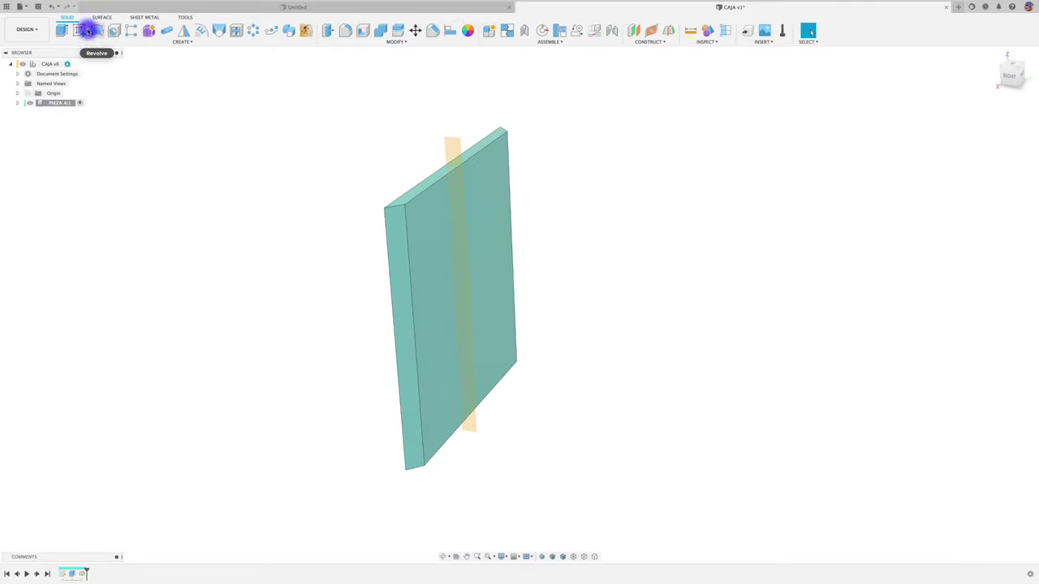
Step: Start a sketch on the midplane, slice the body, and view it from the Right
click(83, 33)
click(451, 148)
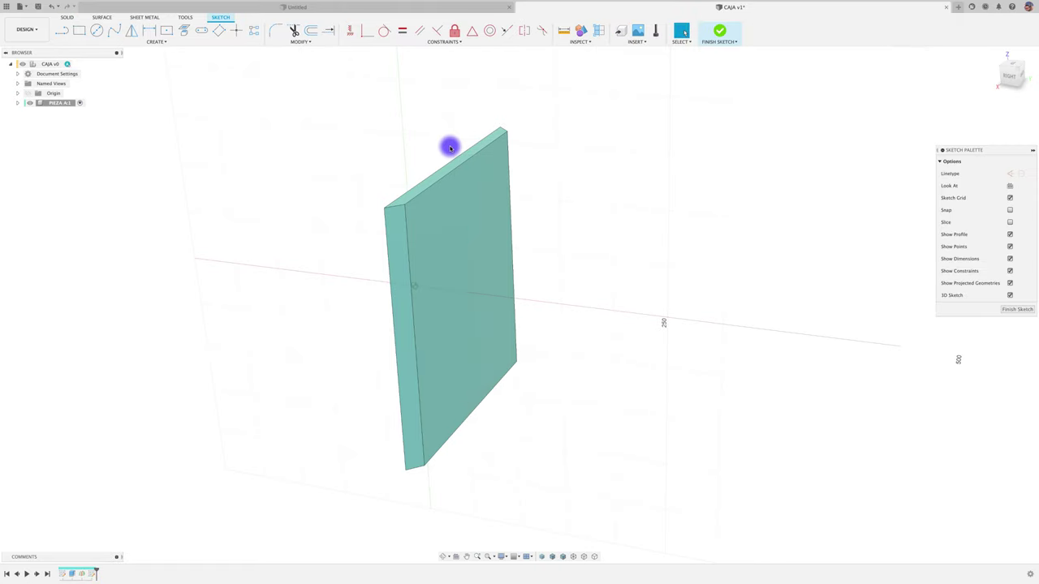
click(1009, 222)
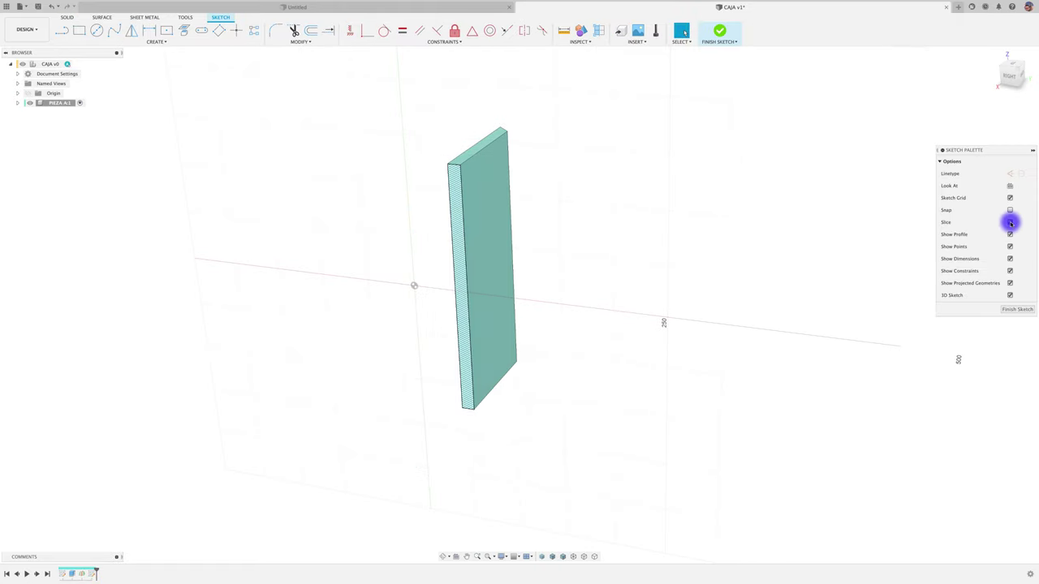
click(1009, 79)
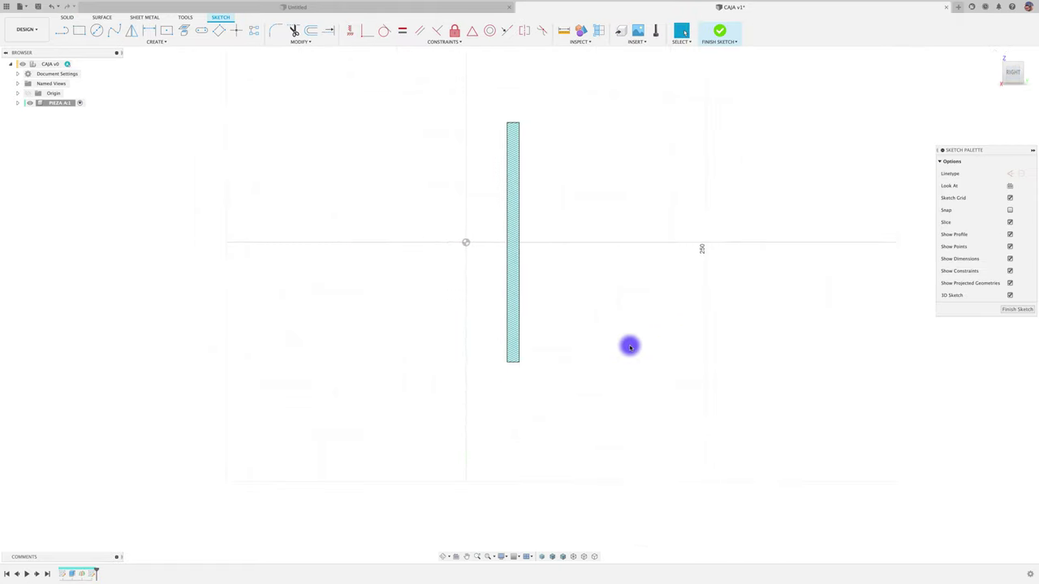
scroll(541, 364, up, 4)
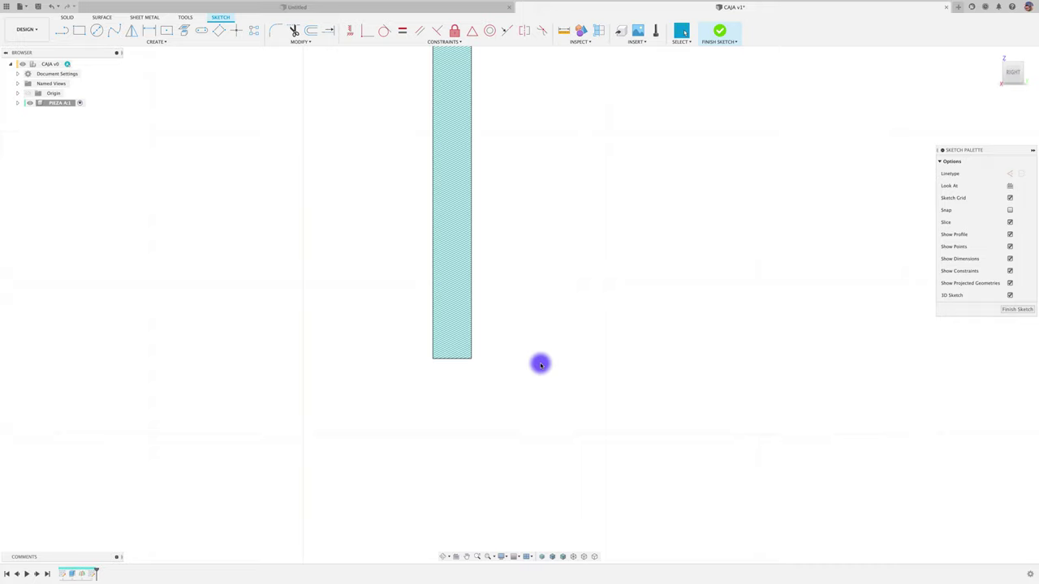
scroll(482, 328, up, 1)
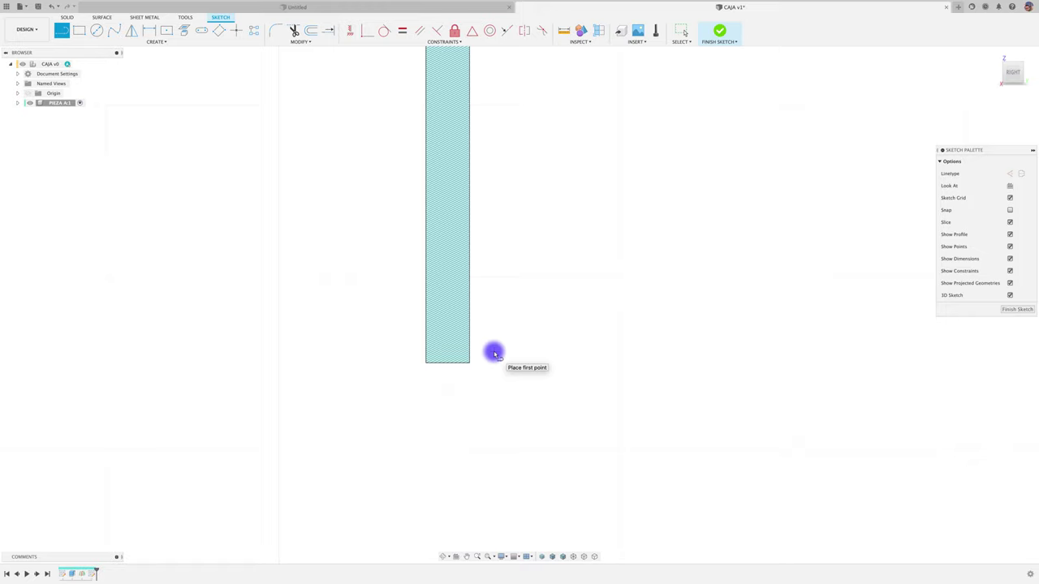
Step: Project the slab's section face into the sketch
key(p)
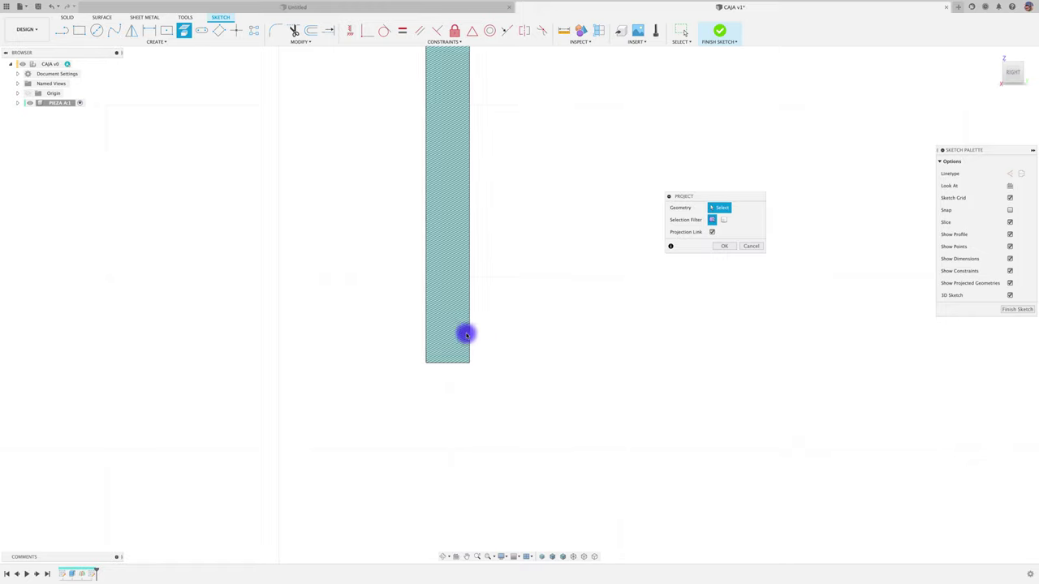
click(469, 336)
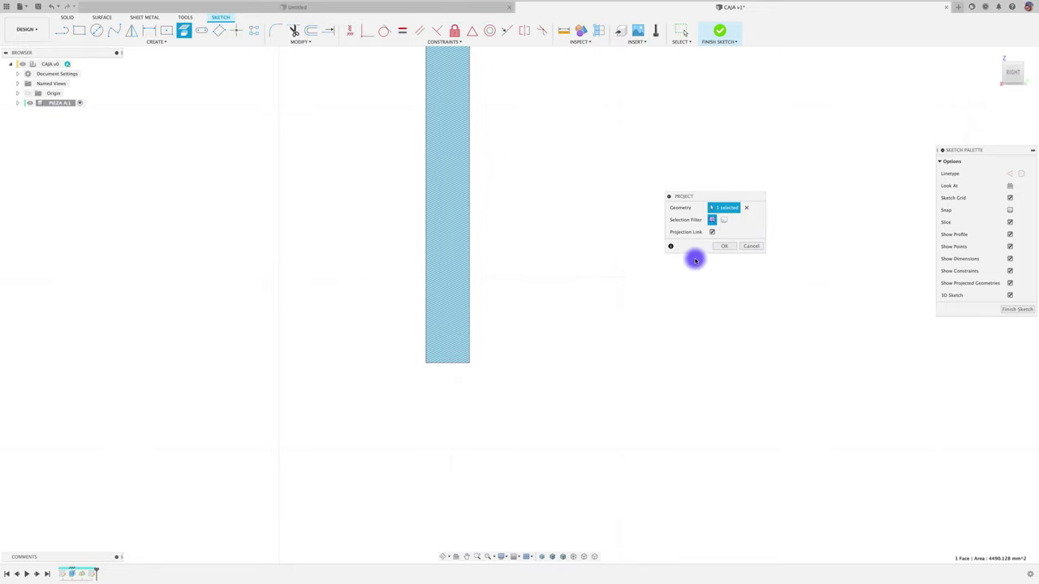
click(724, 246)
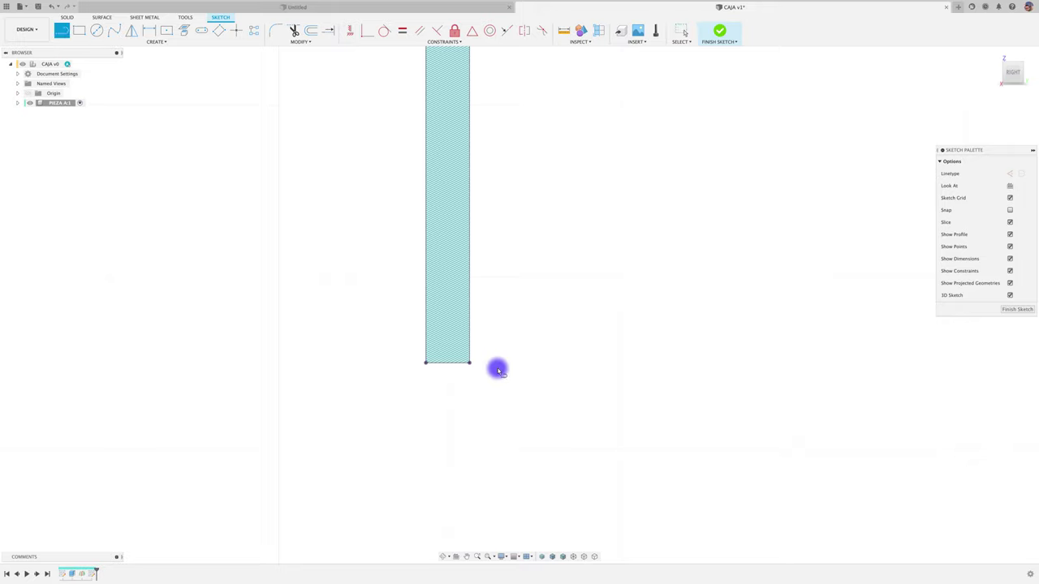
Step: Dimension the small groove rectangle to 5.00 mm wide
click(79, 30)
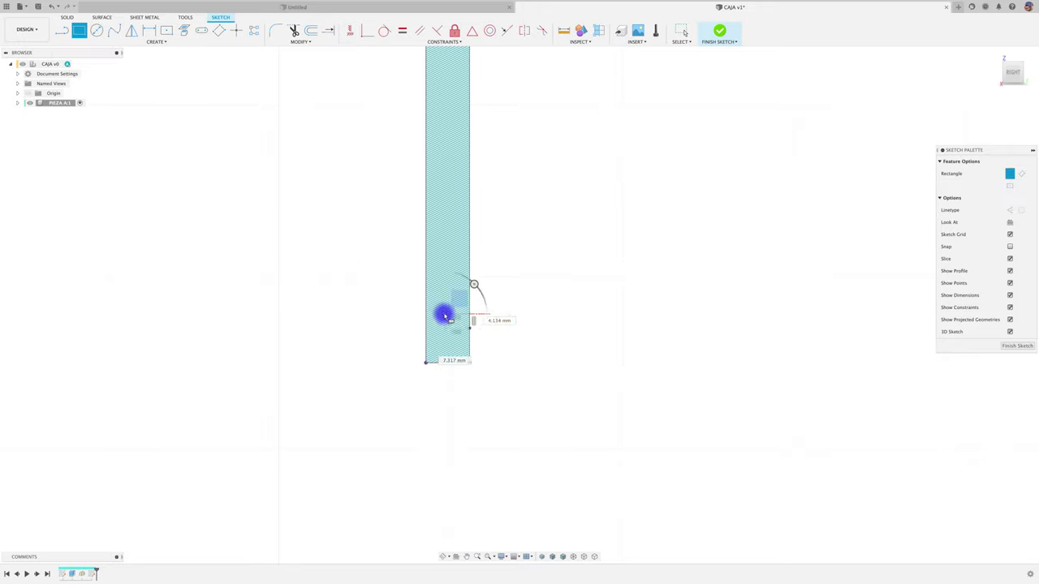
key(Escape)
scroll(498, 355, up, 4)
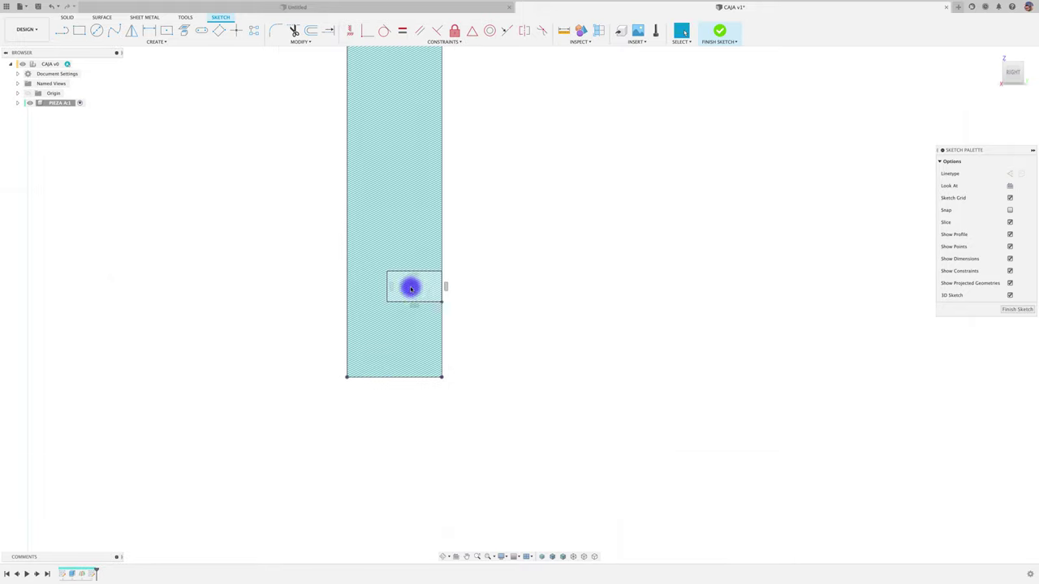
key(d)
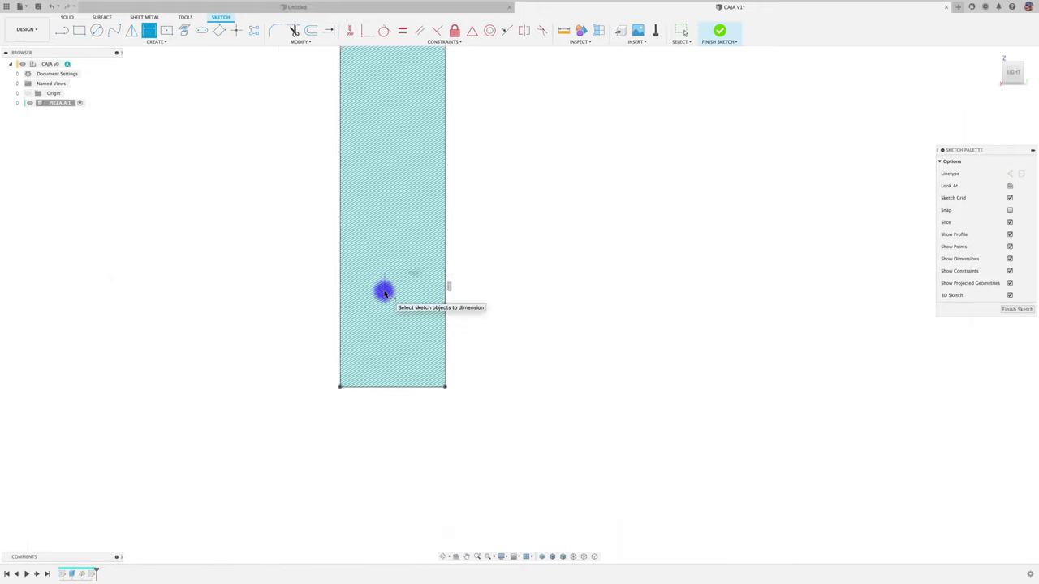
click(384, 292)
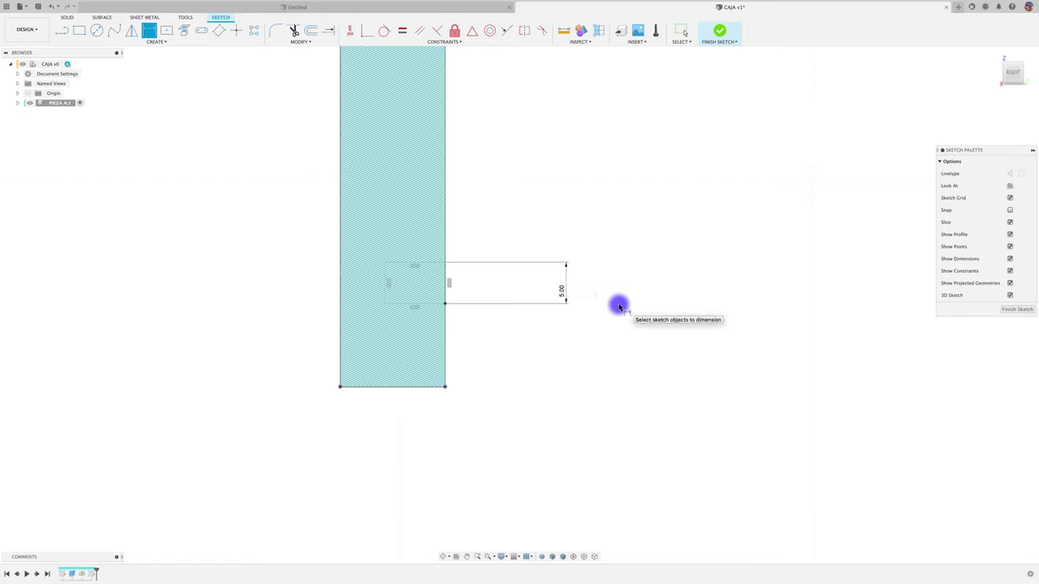
drag(439, 304, 420, 340)
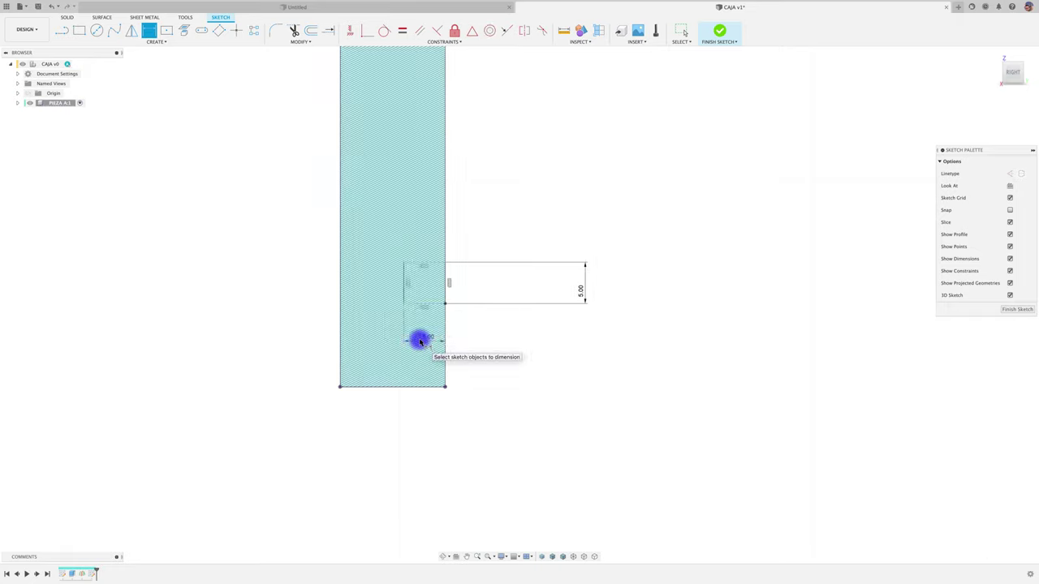
click(438, 305)
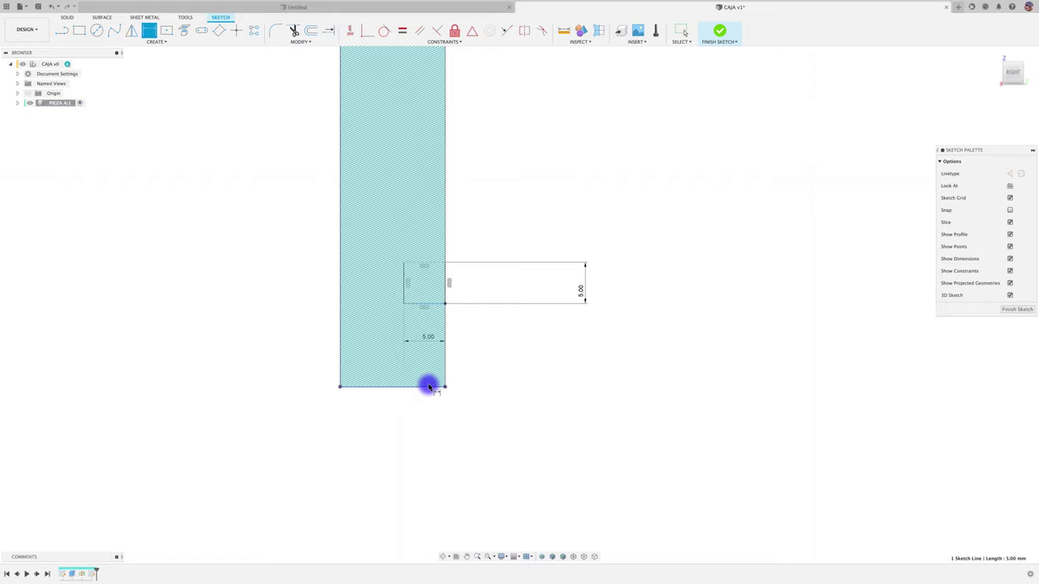
Step: Set the groove 5.00 mm above the panel's bottom edge
click(446, 387)
click(543, 299)
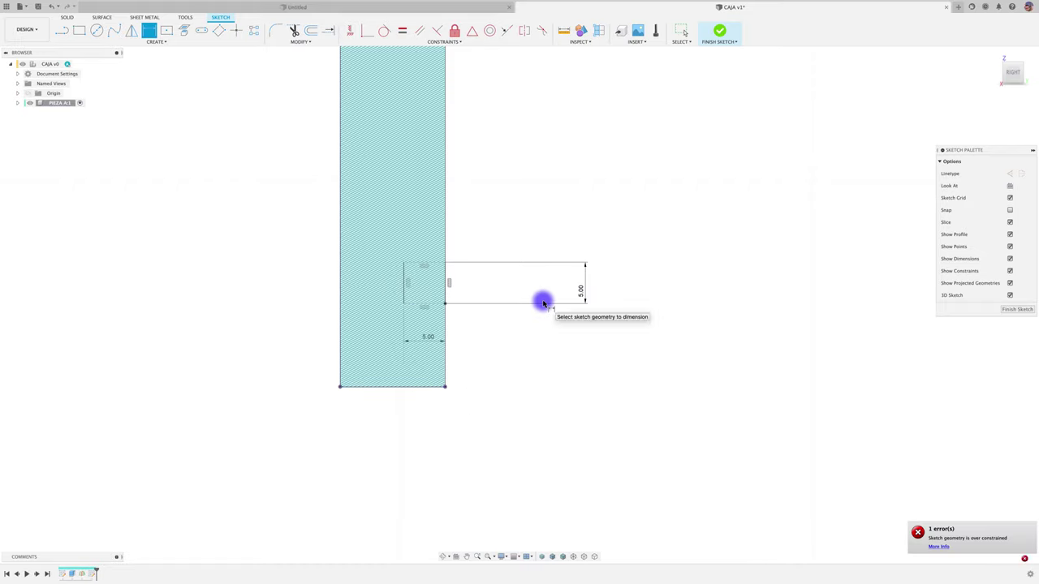
click(436, 306)
click(430, 386)
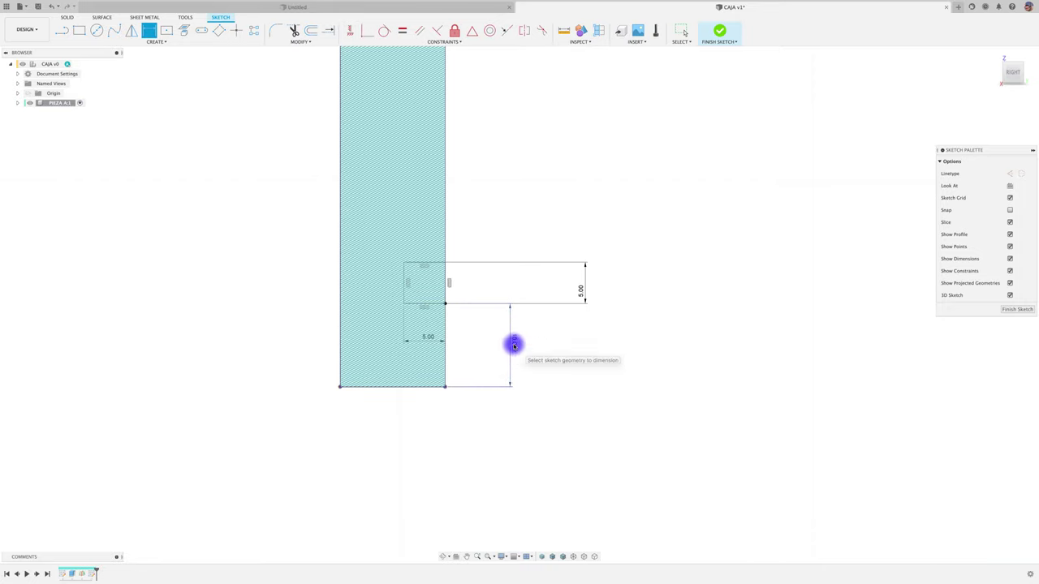
click(513, 345)
key(Return)
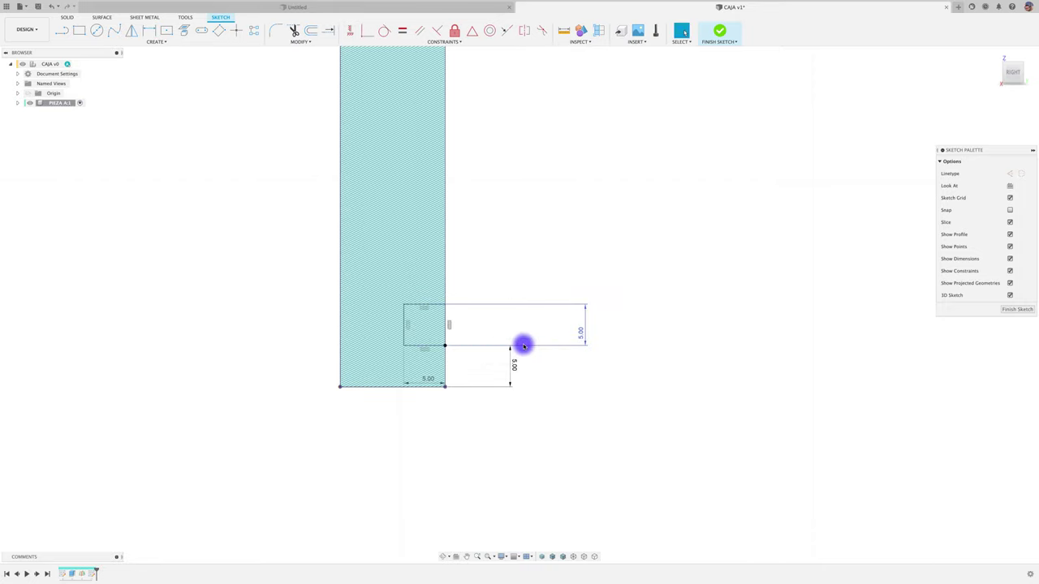
scroll(586, 383, down, 3)
scroll(587, 383, down, 3)
scroll(586, 383, down, 3)
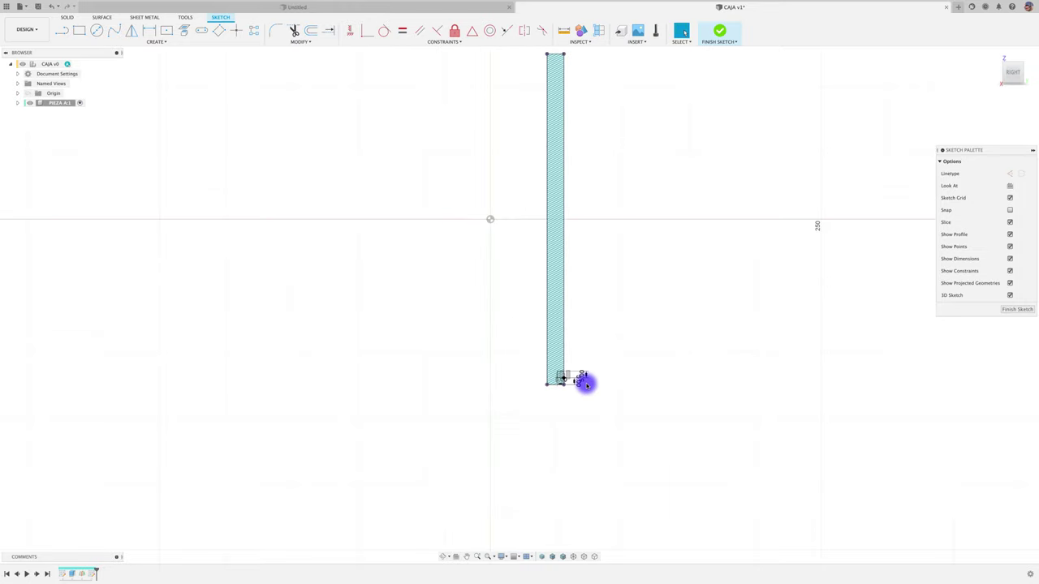
click(719, 33)
Step: Finish the sketch and cut the small square symmetrically 194.518 mm as a groove along the panel bottom
click(720, 33)
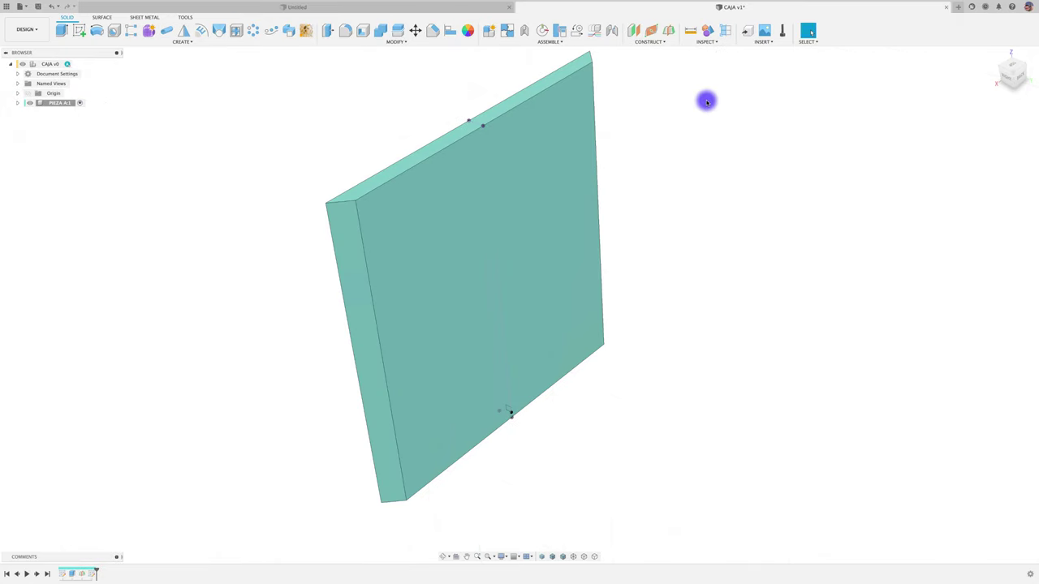
key(e)
scroll(591, 375, up, 3)
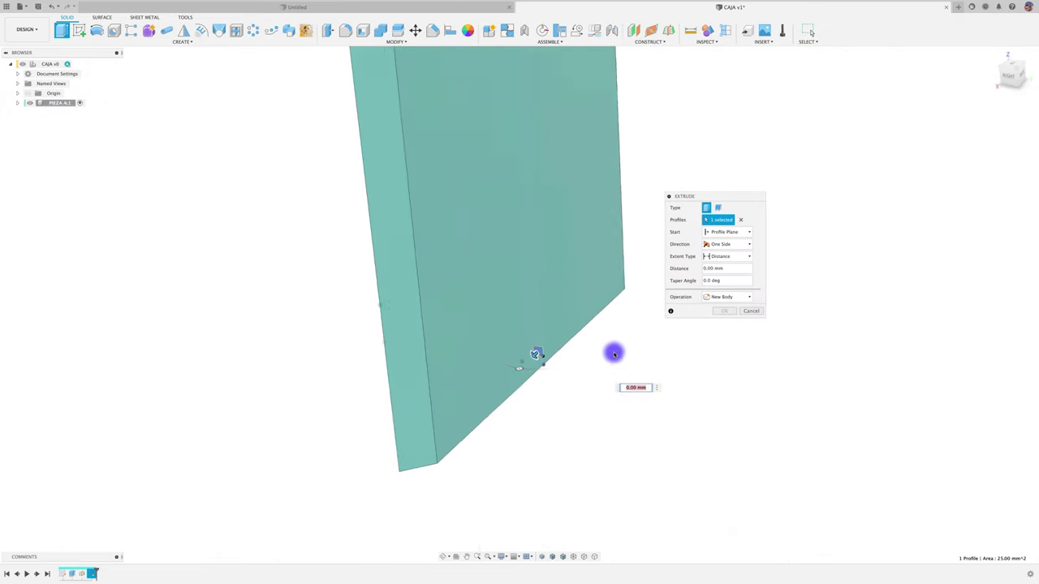
click(737, 257)
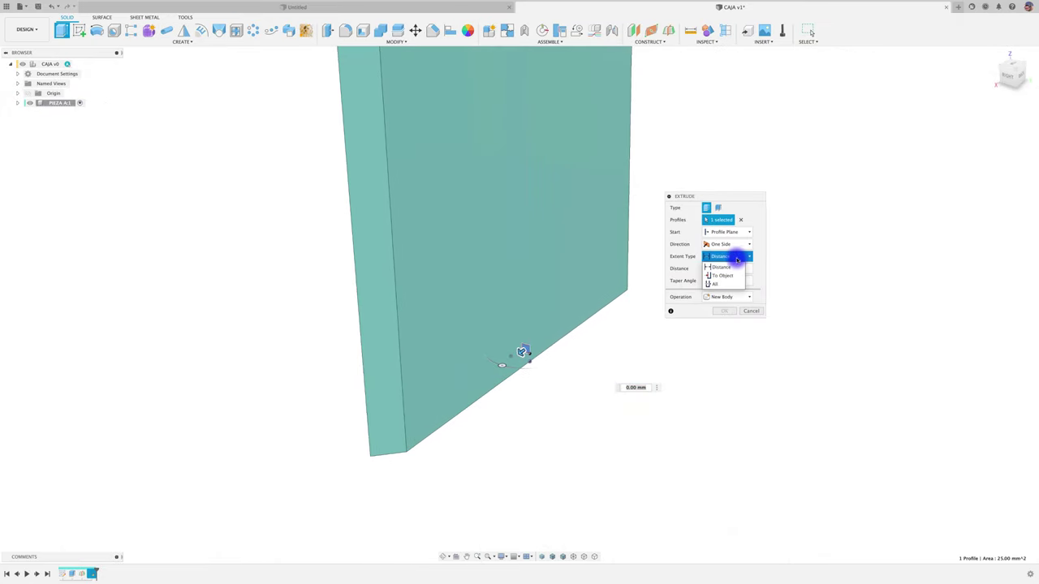
click(738, 246)
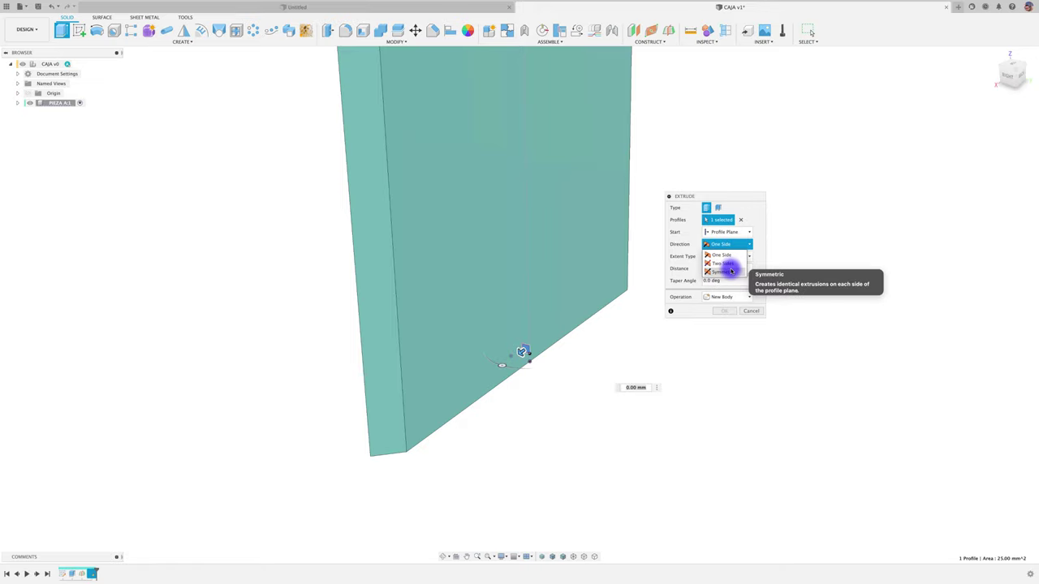
click(733, 268)
drag(521, 353, 234, 455)
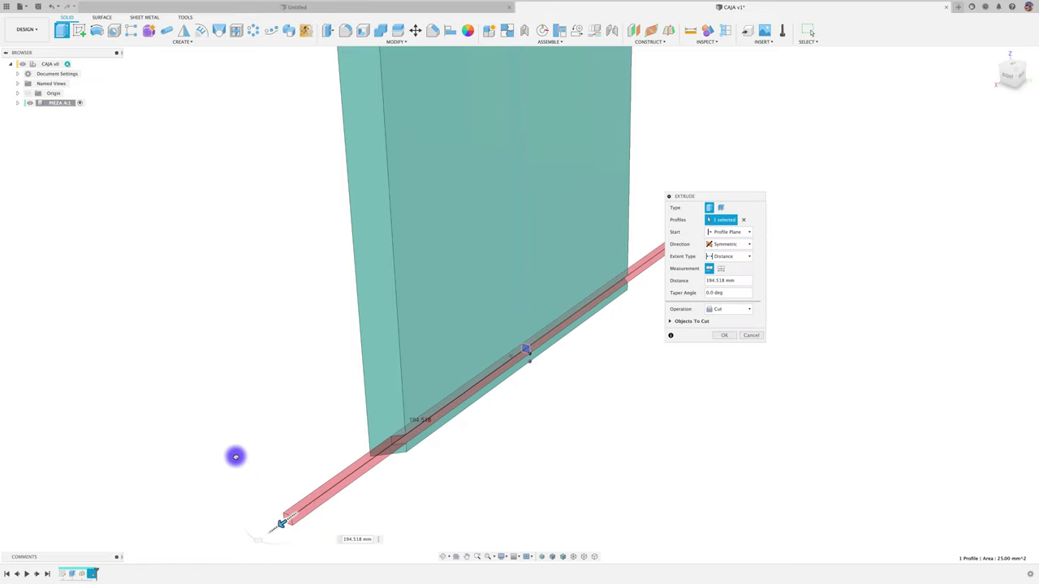
click(726, 336)
scroll(640, 392, down, 5)
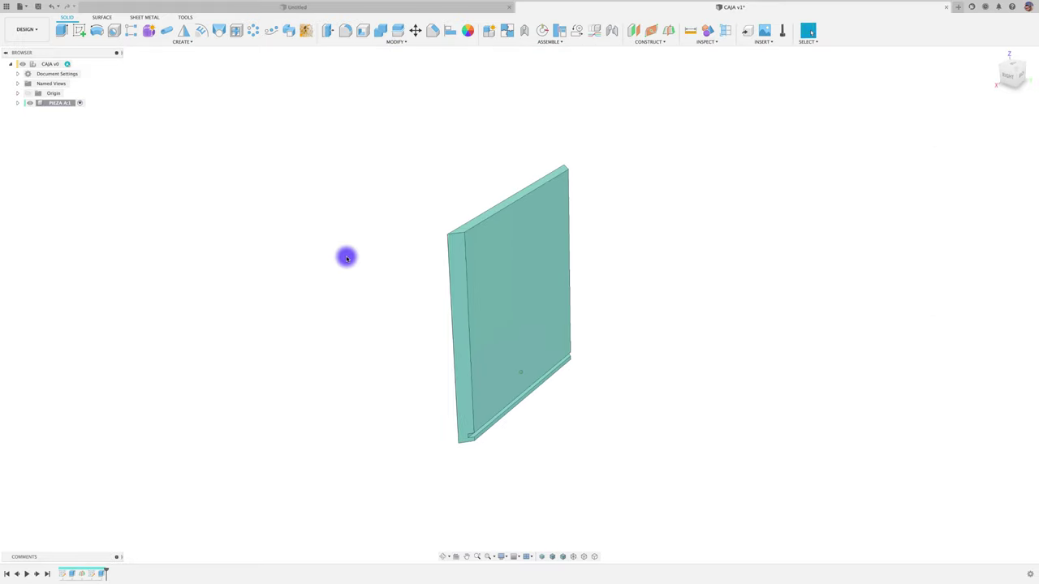
scroll(292, 252, down, 3)
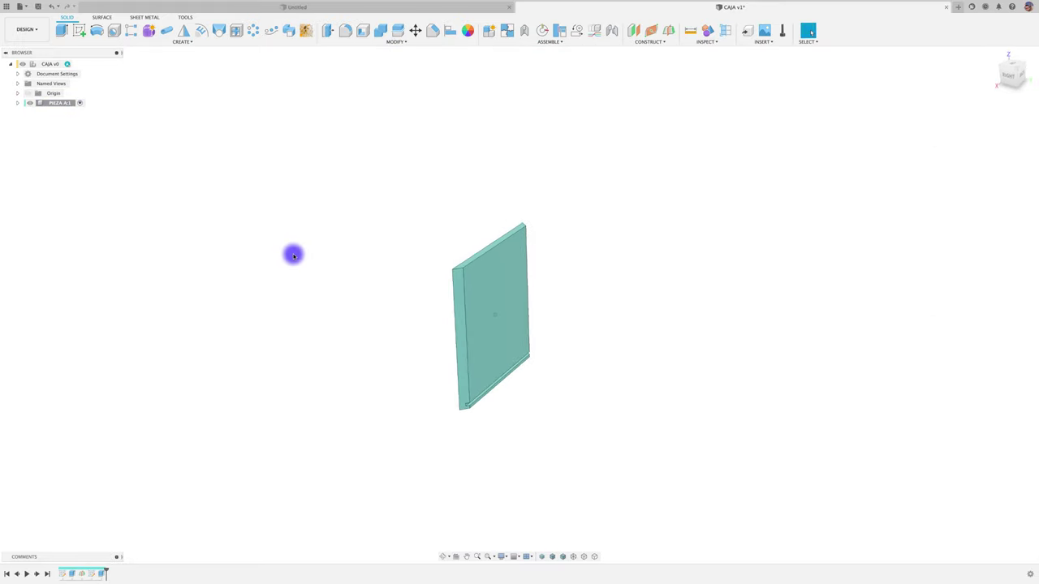
Step: Save the design as a new version, CAJA v2
click(63, 103)
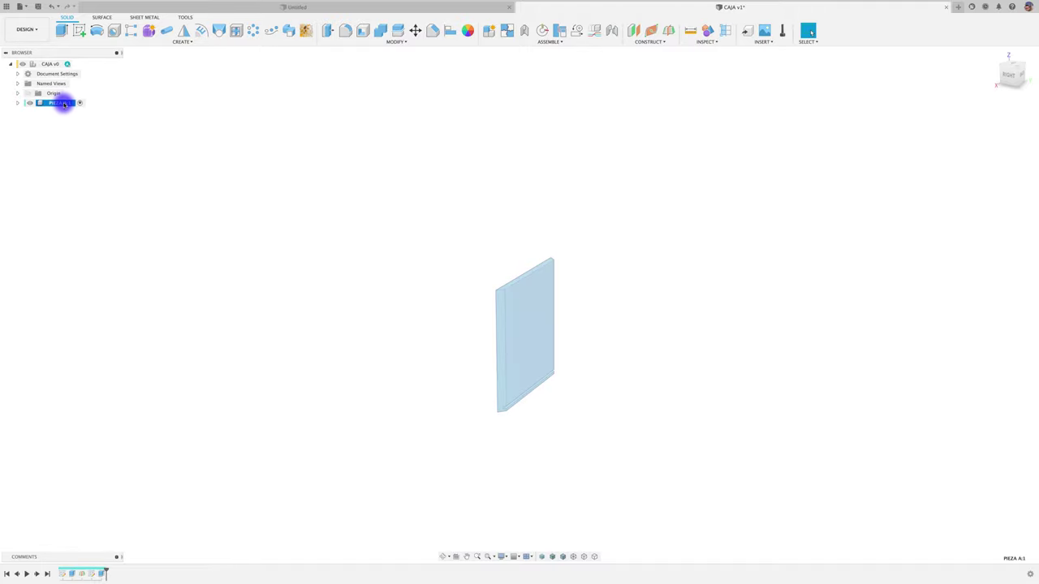
click(37, 7)
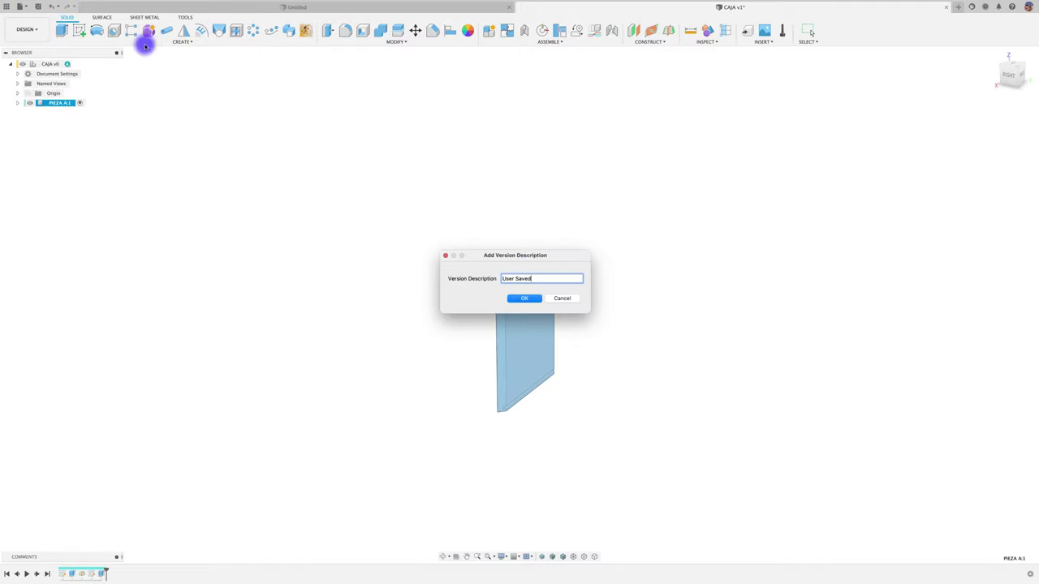
click(529, 300)
Step: Copy the PIEZA A:1 panel and paste it into the root design
click(234, 178)
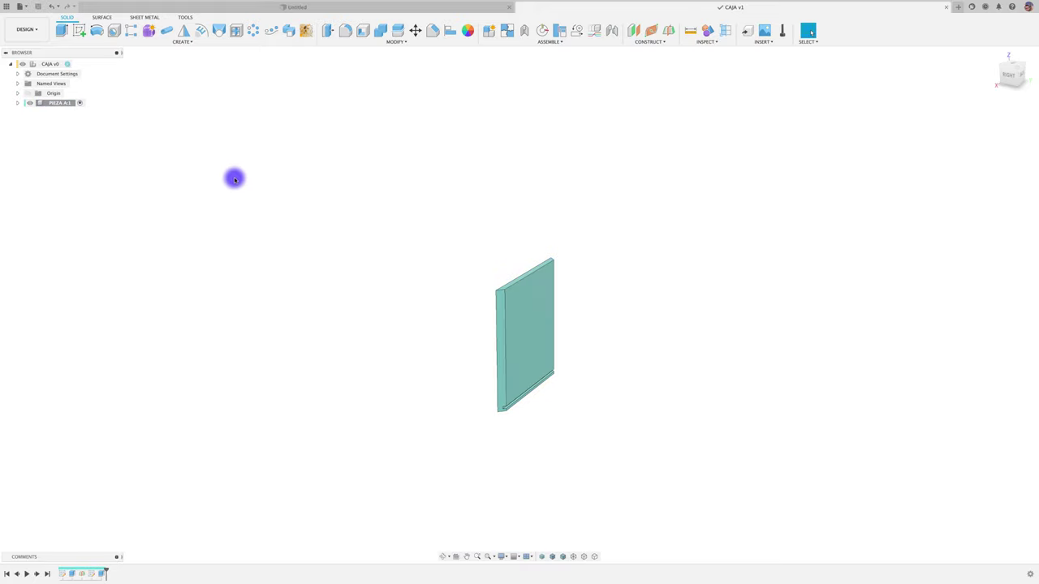
click(69, 105)
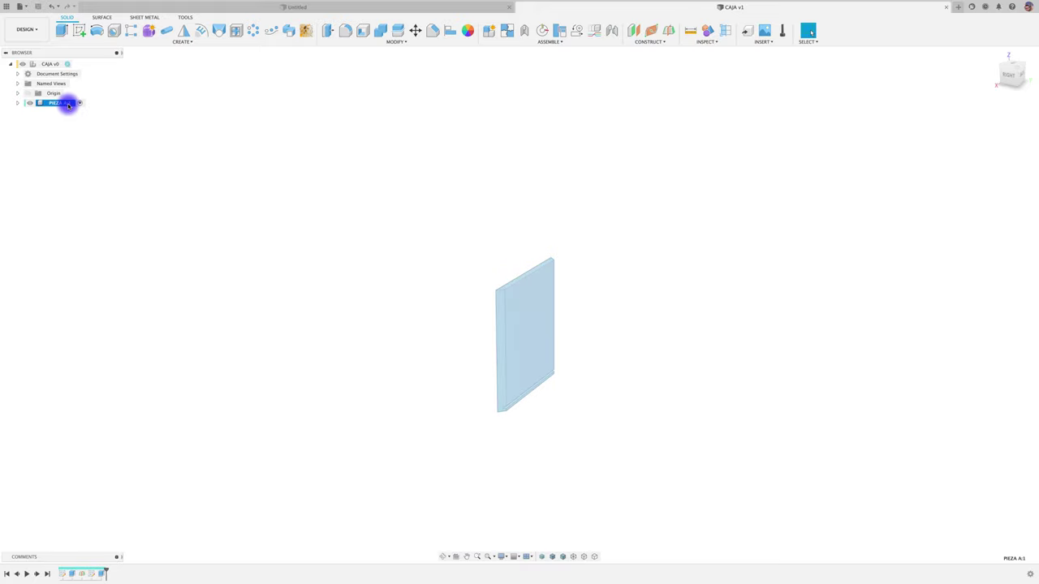
right_click(69, 104)
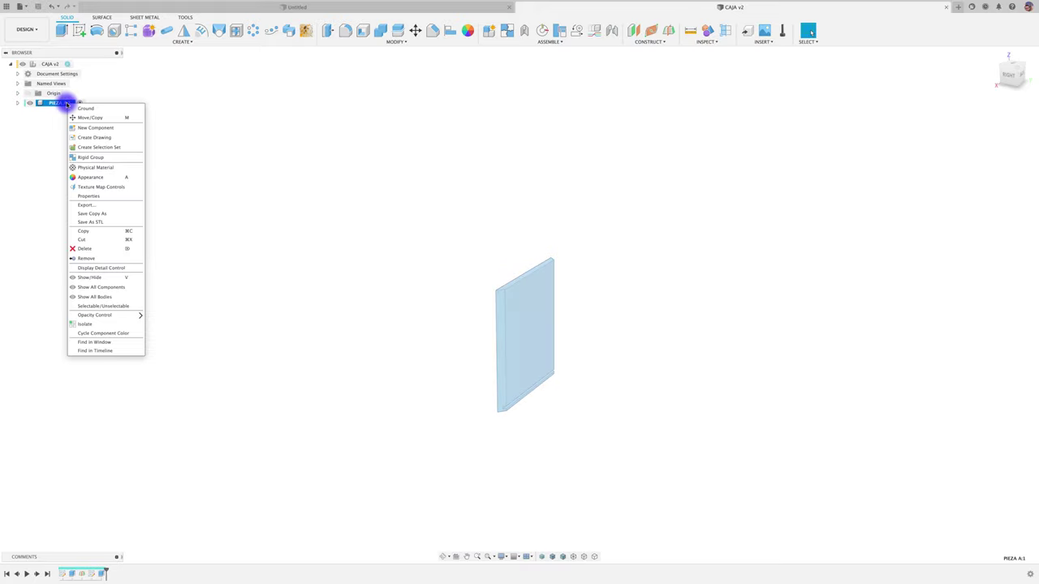
click(86, 231)
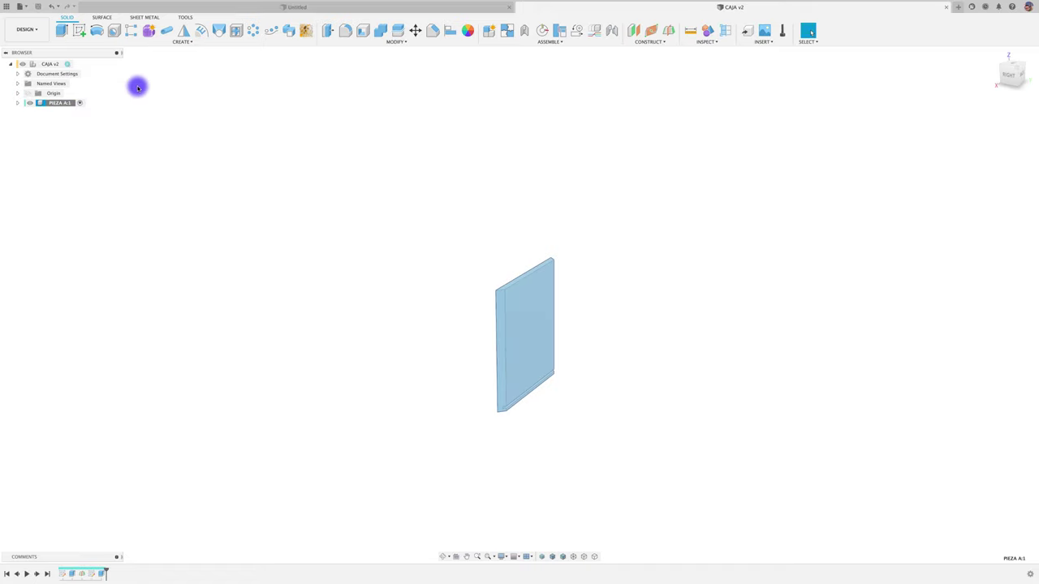
right_click(54, 63)
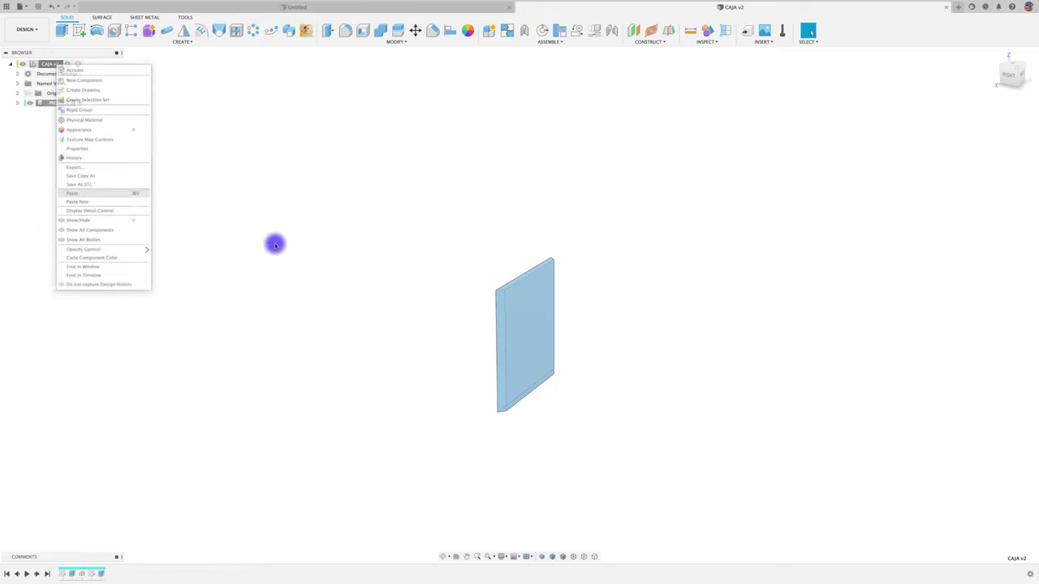
key(ctrl+v)
Step: Offset the pasted copy 236.201 mm along Y and rotate it -90° about Z
drag(549, 339, 659, 370)
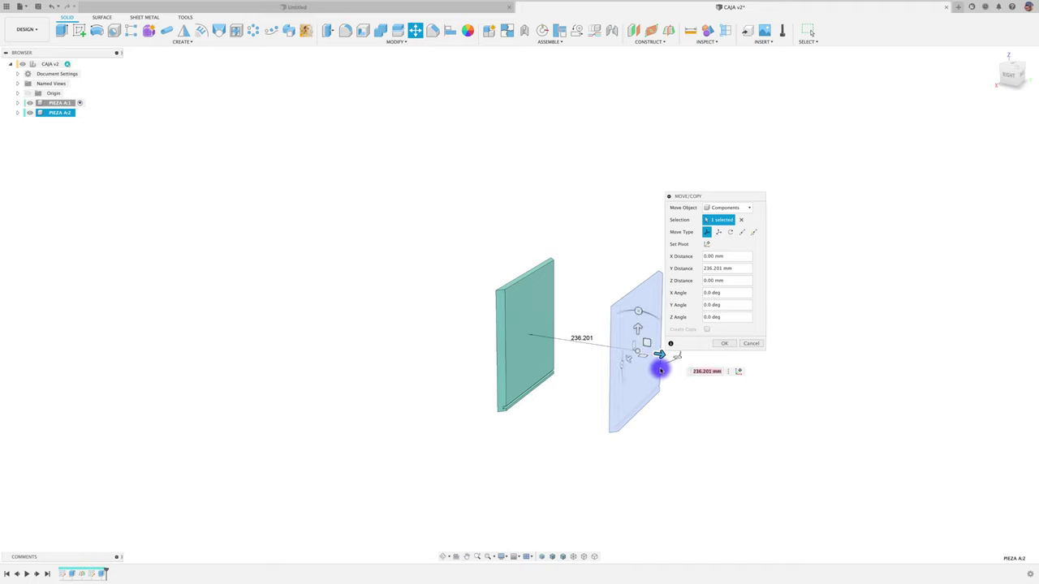
shift+middle_drag(660, 370, 634, 381)
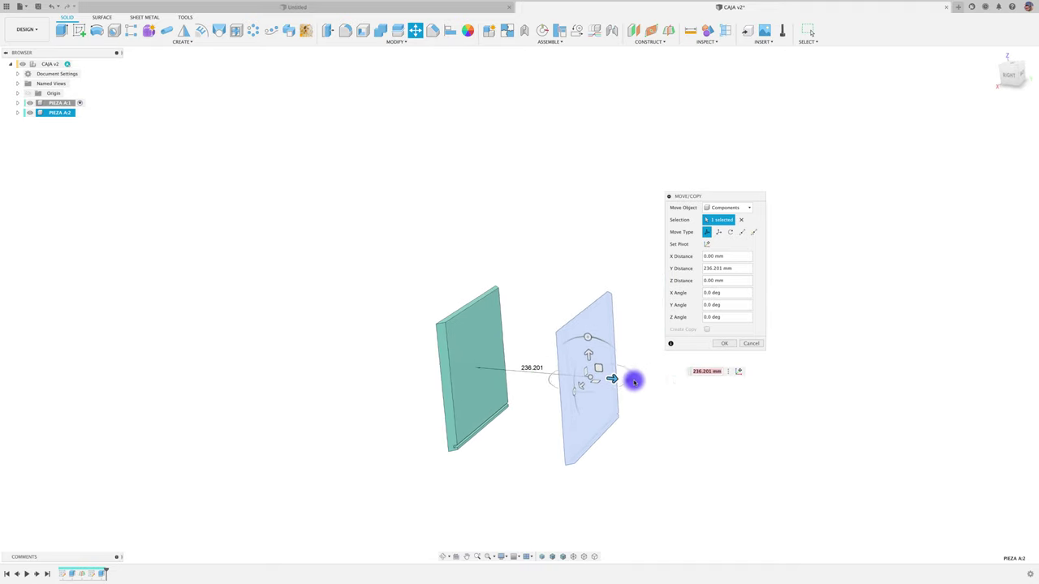
drag(634, 382, 598, 387)
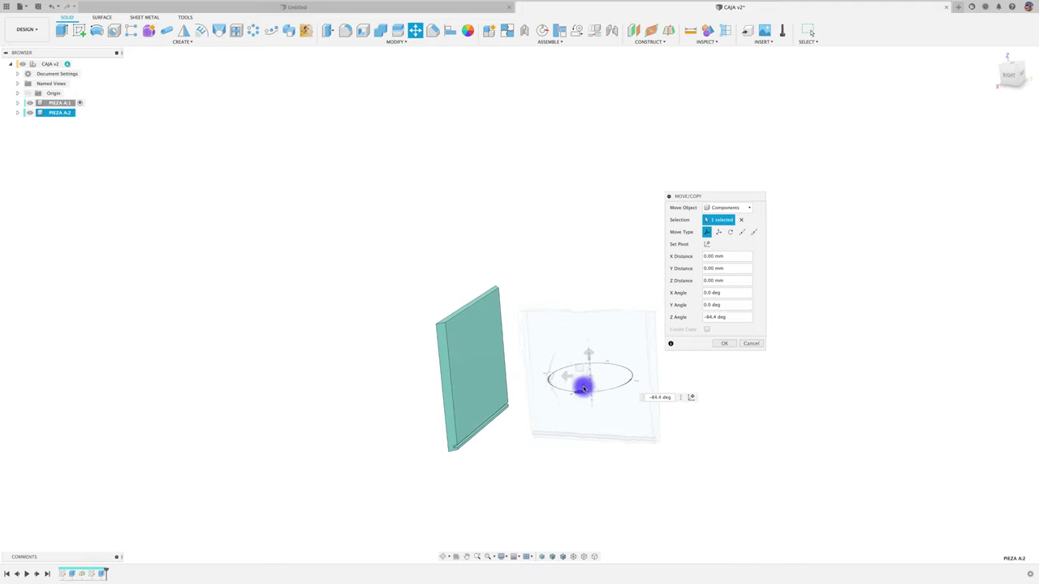
click(706, 347)
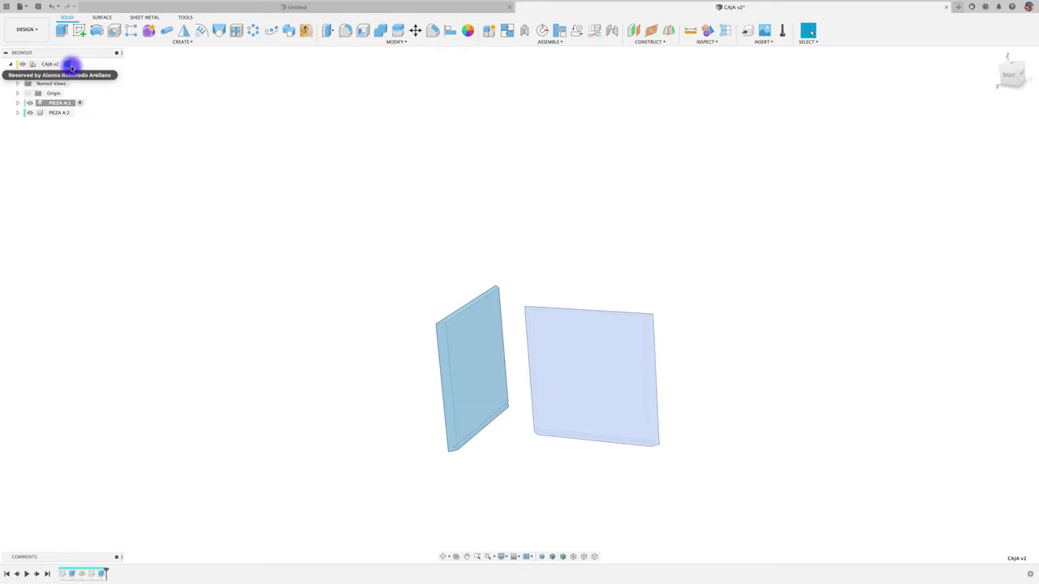
Step: Slide PIEZA A:2 against the edge of PIEZA A:1 so their edges meet
click(51, 64)
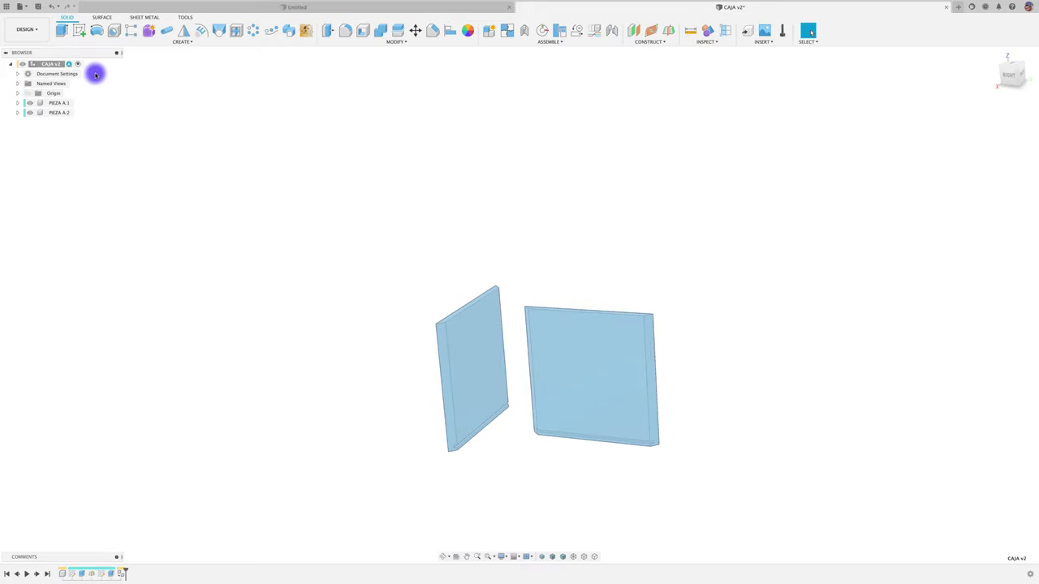
scroll(530, 367, up, 3)
mouse_move(530, 367)
mouse_down()
mouse_move(518, 357)
mouse_move(561, 374)
mouse_up()
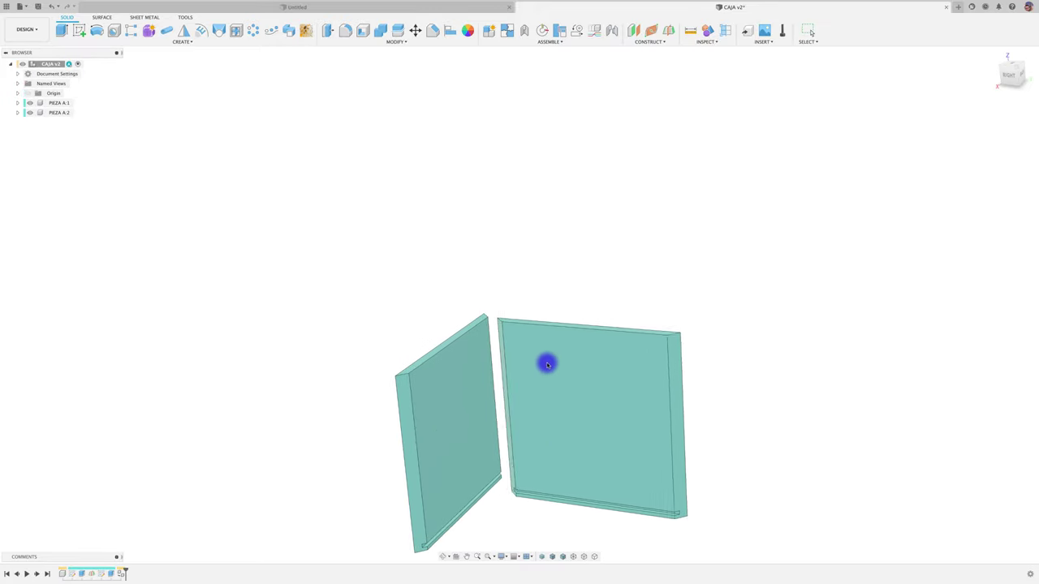
mouse_move(562, 374)
shift+middle_down()
mouse_move(580, 301)
mouse_move(440, 294)
shift+middle_up()
Step: Make PIEZA A:1 the active component
click(560, 405)
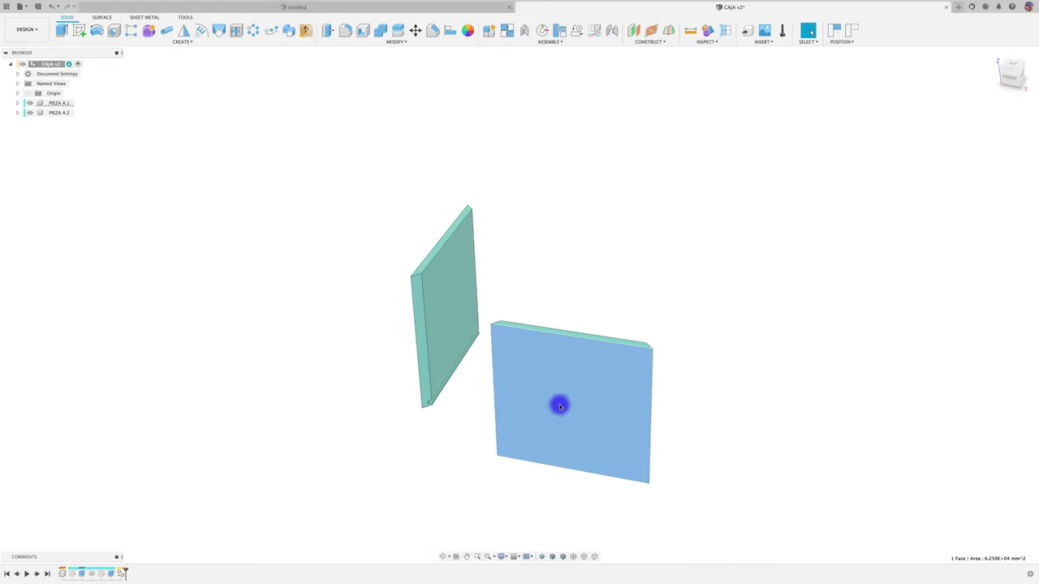
click(59, 104)
right_click(59, 105)
click(80, 119)
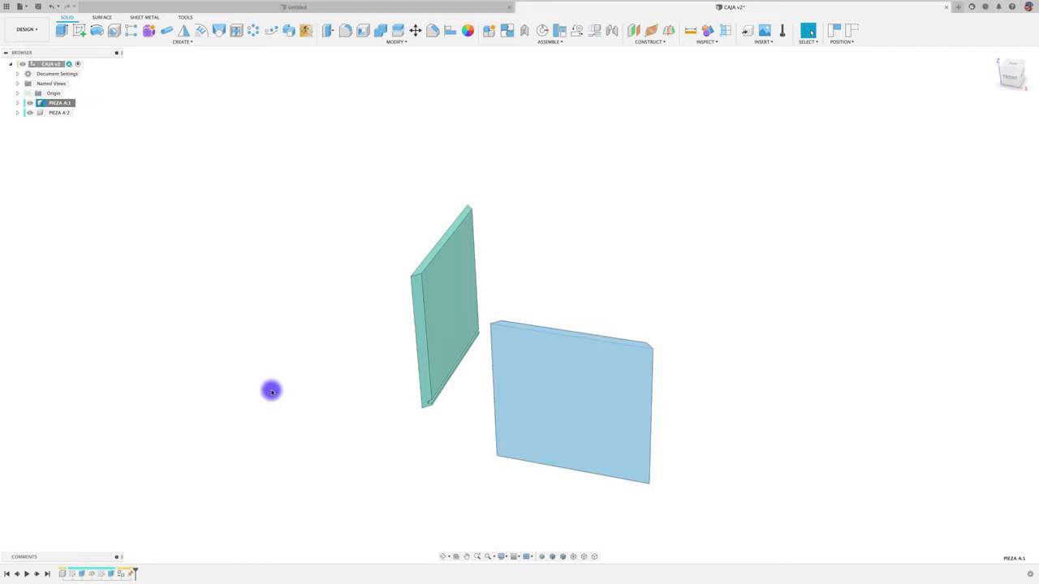
shift+middle_drag(271, 389, 282, 401)
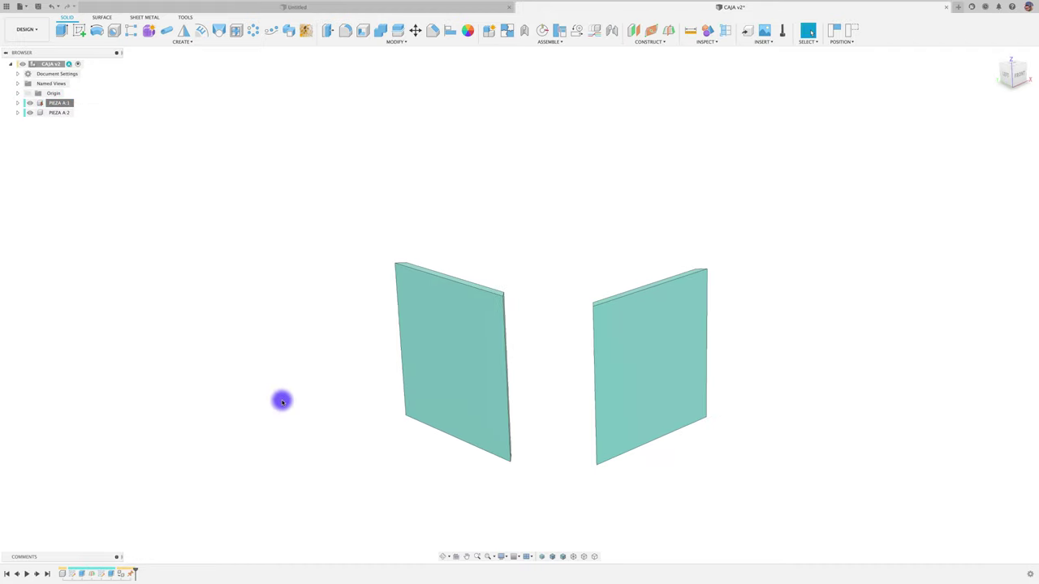
Step: Join PIEZA A:2 to PIEZA A:1 with a rigid joint at the mitred corner
key(j)
shift+middle_drag(494, 422, 434, 452)
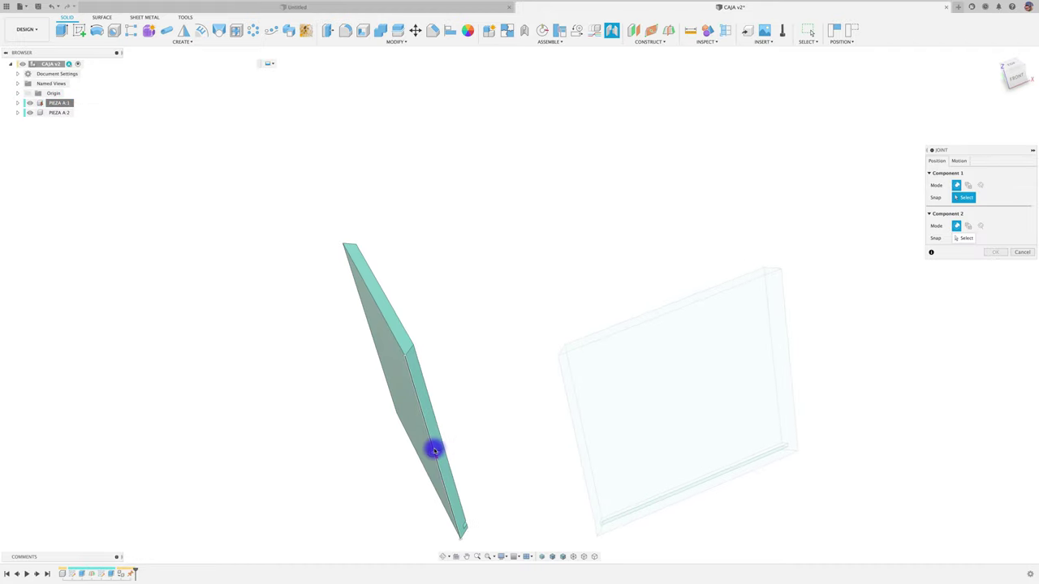
click(434, 450)
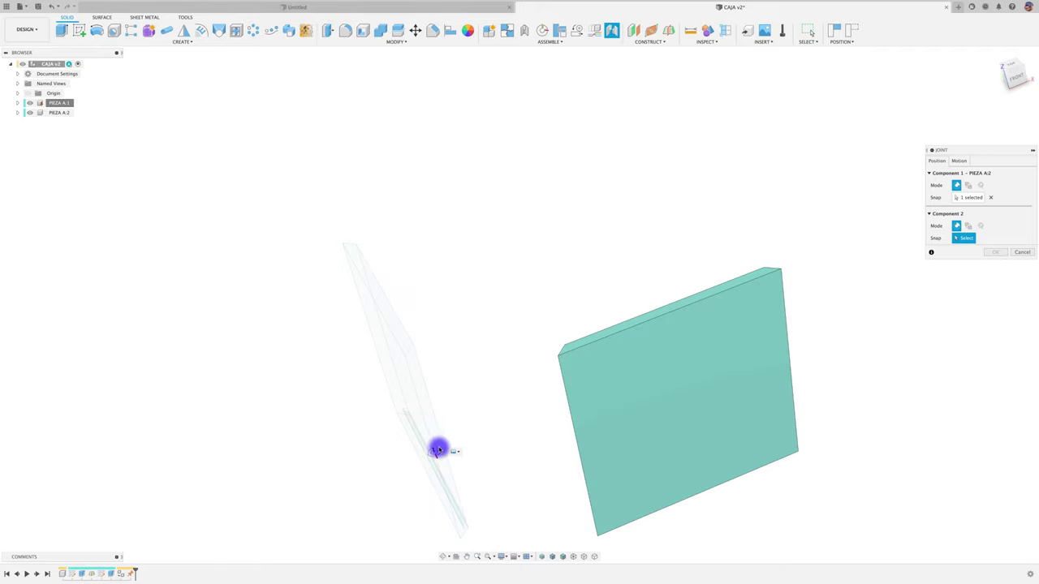
click(595, 437)
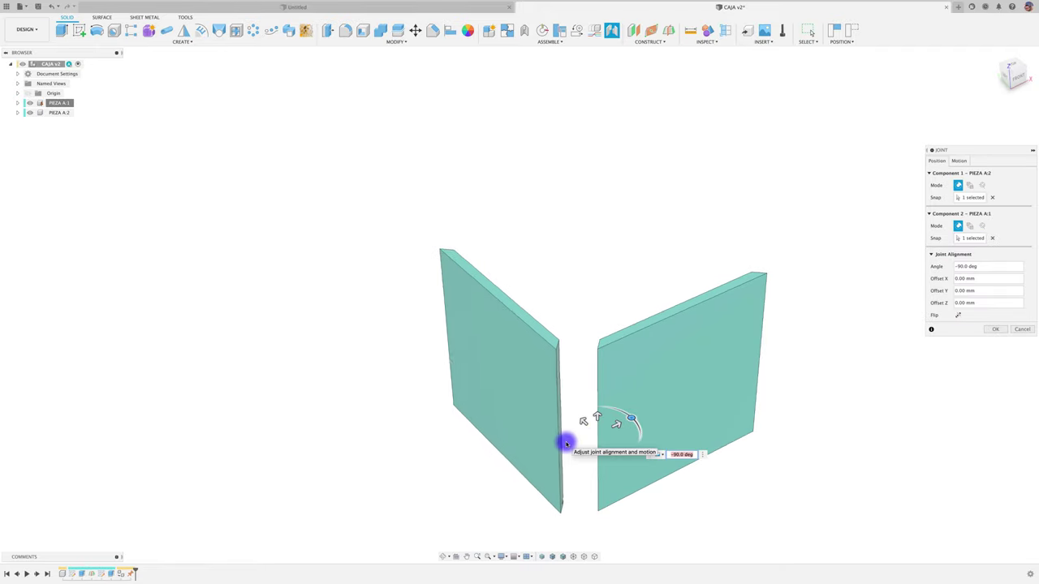
click(958, 162)
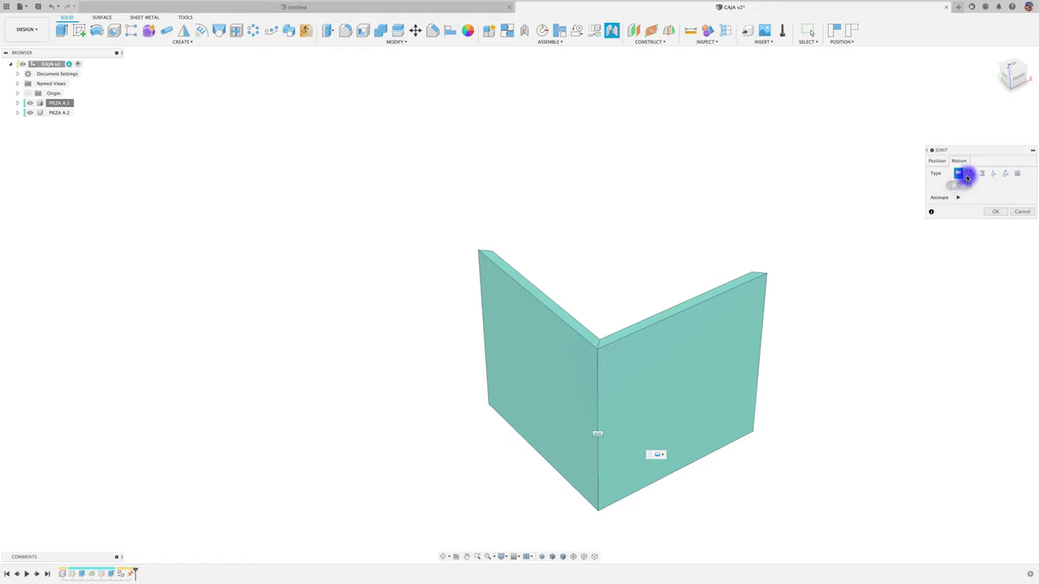
drag(977, 152, 866, 153)
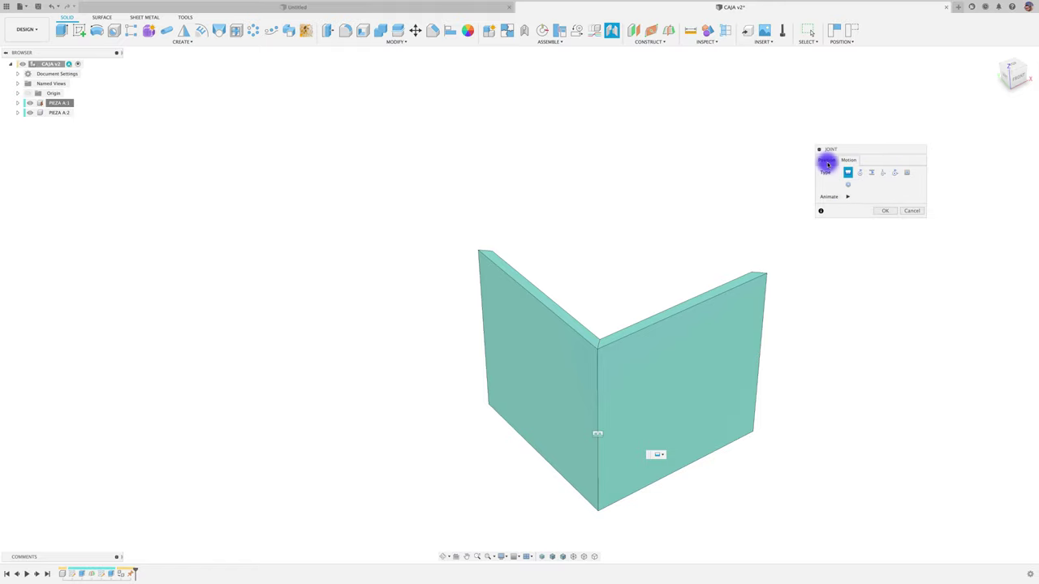
click(827, 160)
click(883, 329)
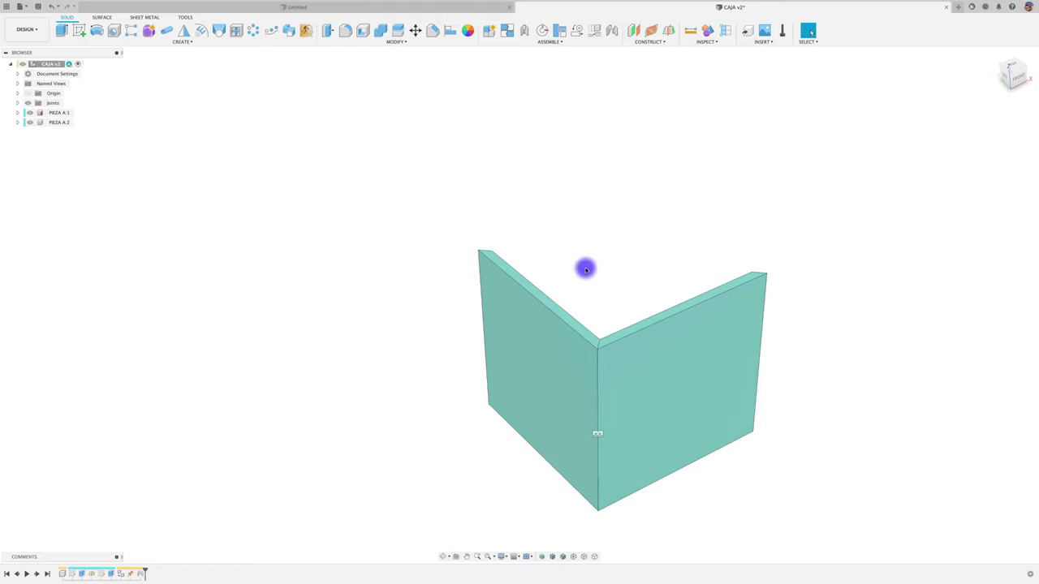
mouse_move(554, 299)
shift+middle_down()
mouse_move(427, 271)
mouse_move(505, 225)
mouse_move(528, 290)
mouse_move(514, 520)
mouse_move(561, 452)
mouse_move(378, 368)
shift+middle_up()
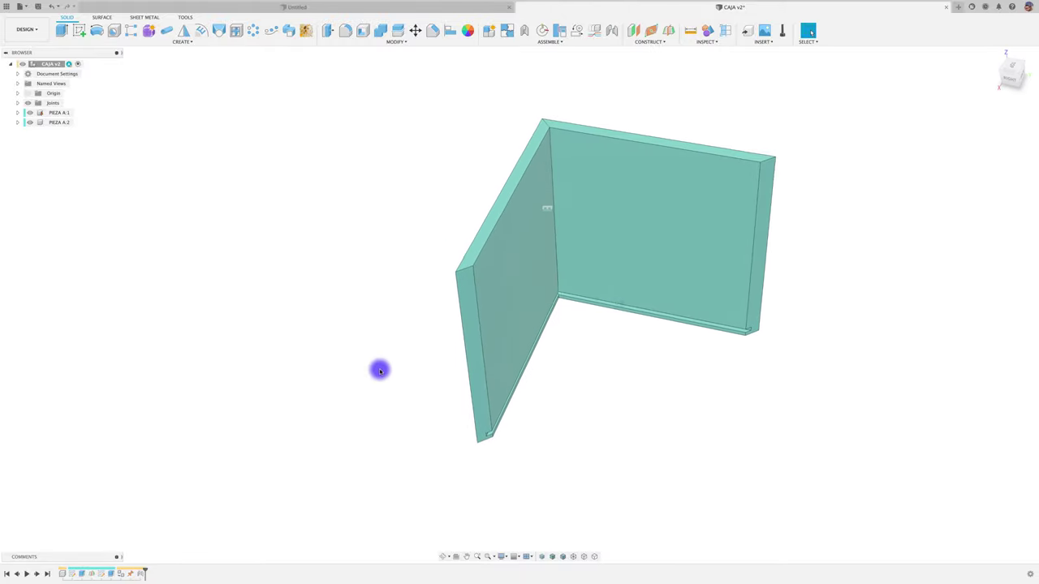
Step: Copy PIEZA A:2, rotate the pasted PIEZA A:3 by 180°, and join it to the box
click(63, 123)
key(ctrl+c)
key(ctrl+v)
mouse_move(620, 327)
mouse_down()
mouse_move(475, 300)
mouse_move(603, 309)
mouse_up()
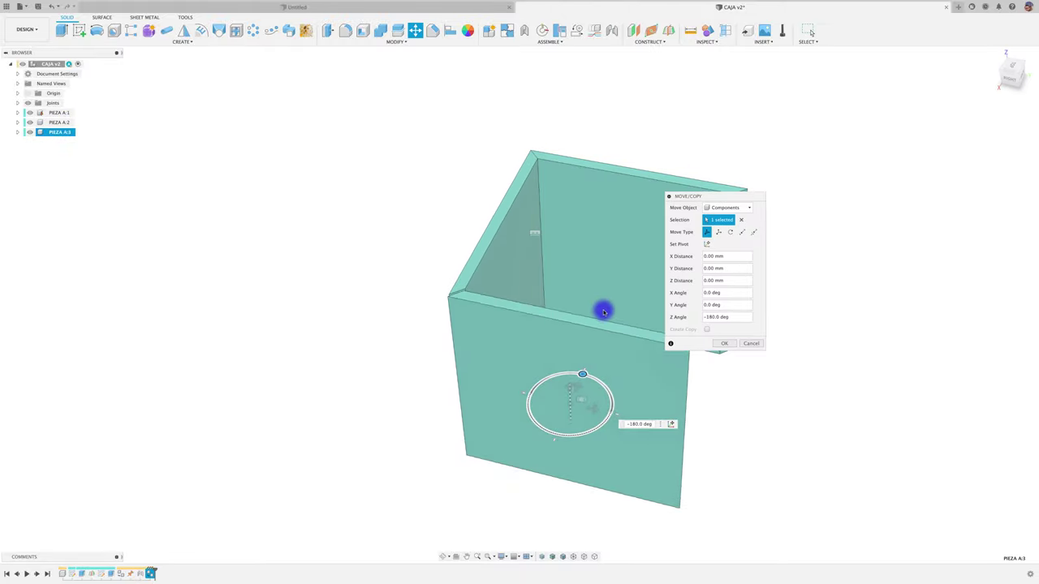
key(Return)
key(j)
click(587, 398)
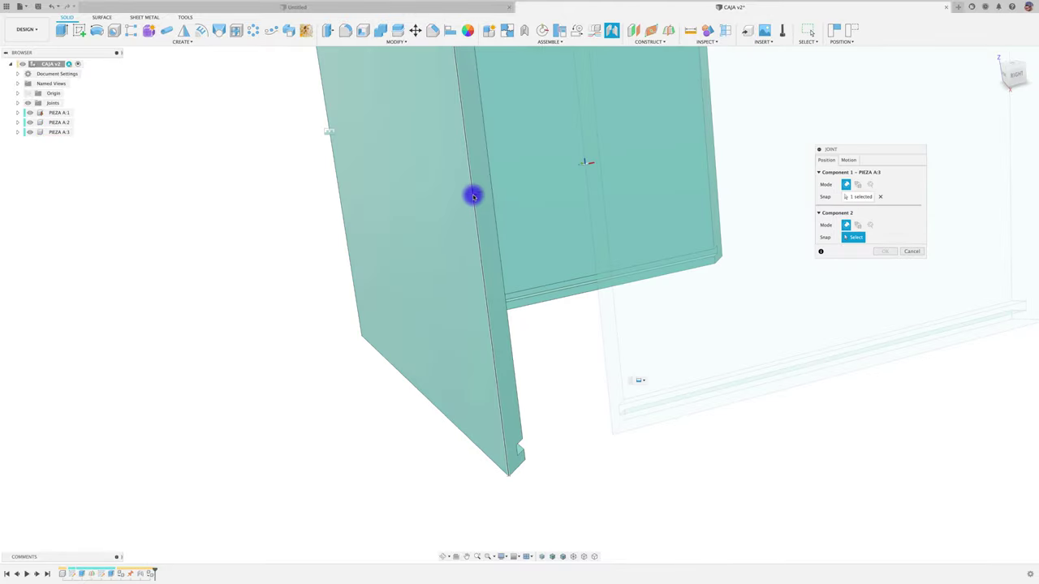
key(Return)
shift+middle_drag(795, 357, 644, 311)
Step: Copy PIEZA A:3 as PIEZA A:4 and move it into position on the right
click(69, 133)
key(ctrl+c)
key(ctrl+v)
mouse_move(547, 423)
mouse_down()
mouse_move(837, 433)
mouse_move(741, 417)
mouse_up()
click(751, 343)
click(60, 141)
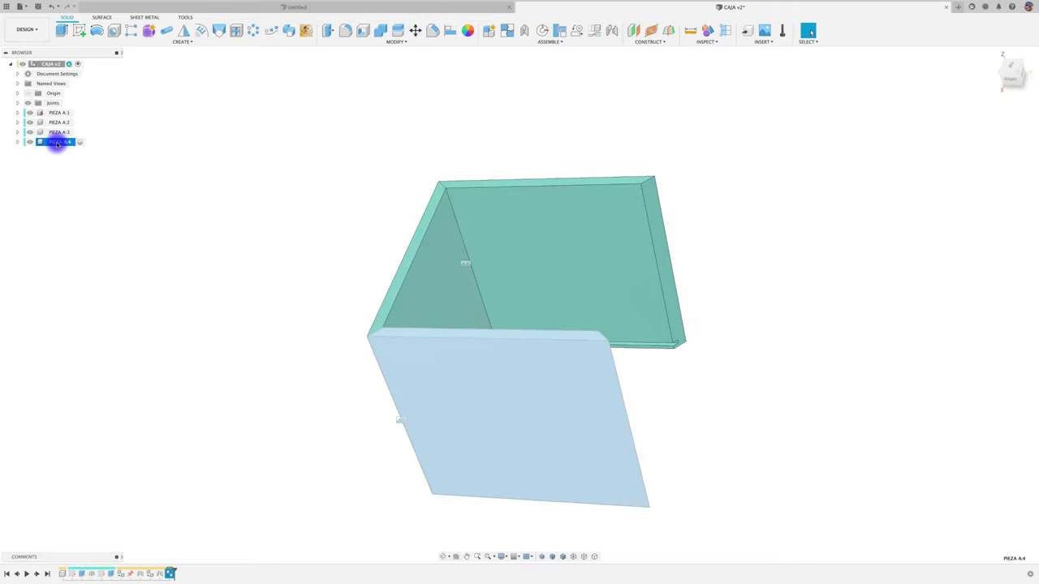
key(m)
drag(540, 422, 823, 413)
drag(819, 308, 809, 346)
click(721, 365)
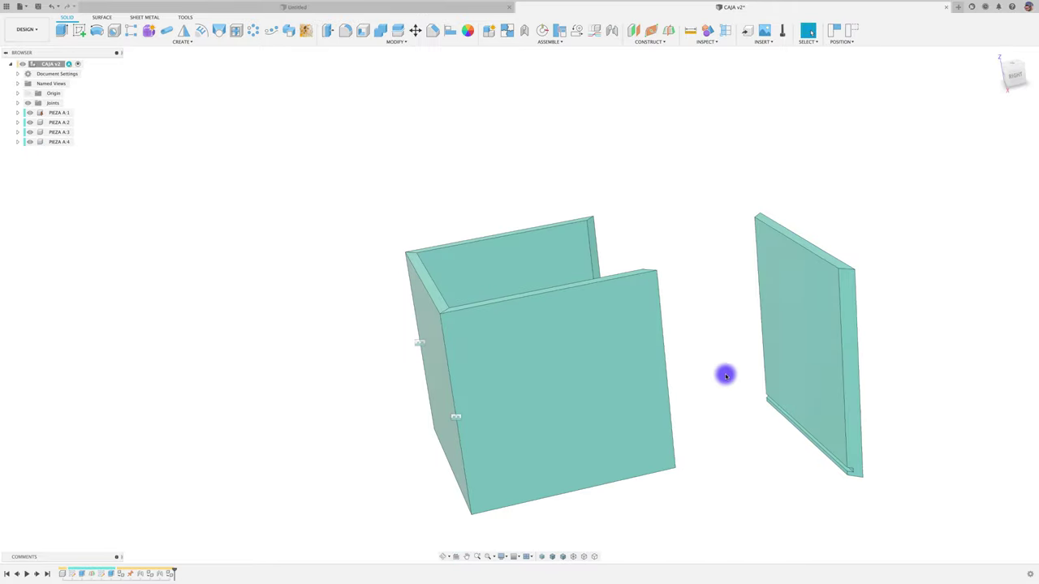
shift+middle_drag(725, 373, 691, 457)
Step: Join PIEZA A:4 to the box, closing the fourth wall
key(j)
click(690, 457)
click(593, 371)
click(884, 327)
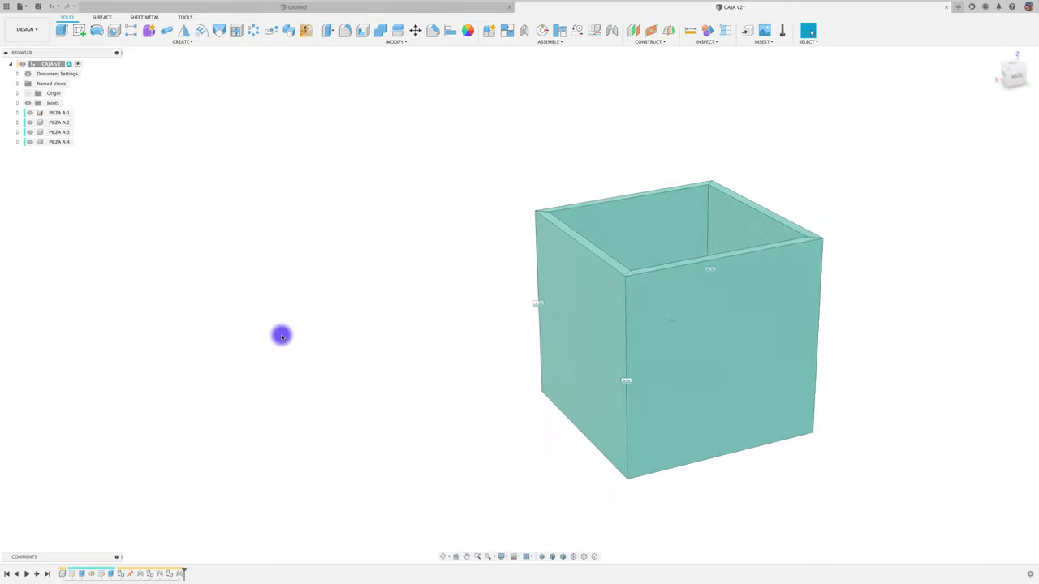
mouse_move(282, 336)
shift+middle_down()
mouse_move(287, 314)
mouse_move(479, 336)
mouse_move(482, 366)
mouse_move(516, 385)
mouse_move(452, 373)
mouse_move(476, 349)
mouse_move(471, 362)
mouse_move(388, 385)
shift+middle_up()
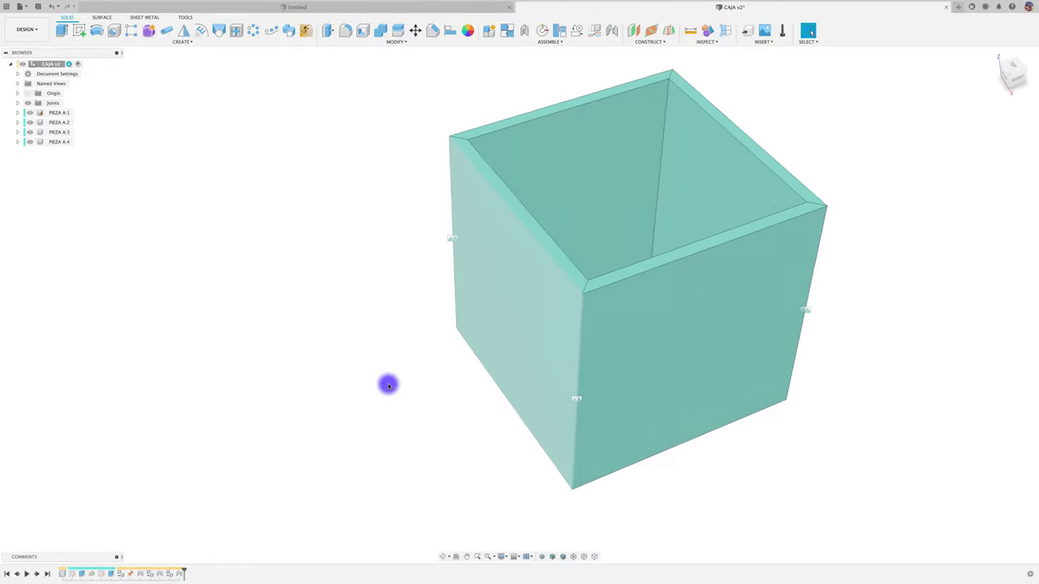
shift+scroll(388, 385, down, 3)
shift+scroll(388, 385, down, 3)
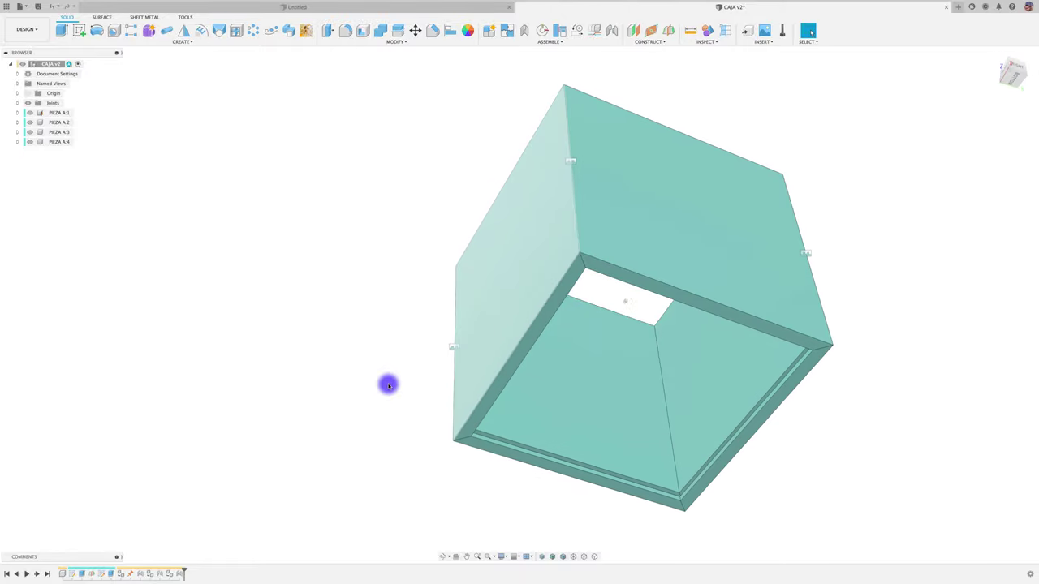
shift+scroll(388, 384, down, 3)
shift+scroll(388, 384, up, 3)
shift+scroll(388, 385, up, 3)
shift+scroll(388, 385, up, 3)
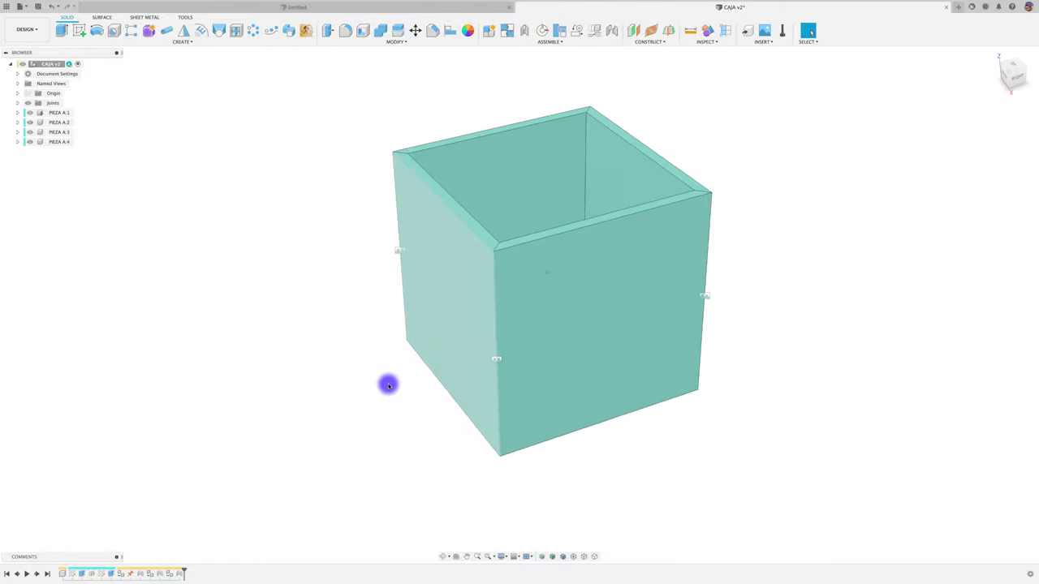
shift+scroll(767, 384, down, 3)
shift+scroll(739, 382, up, 5)
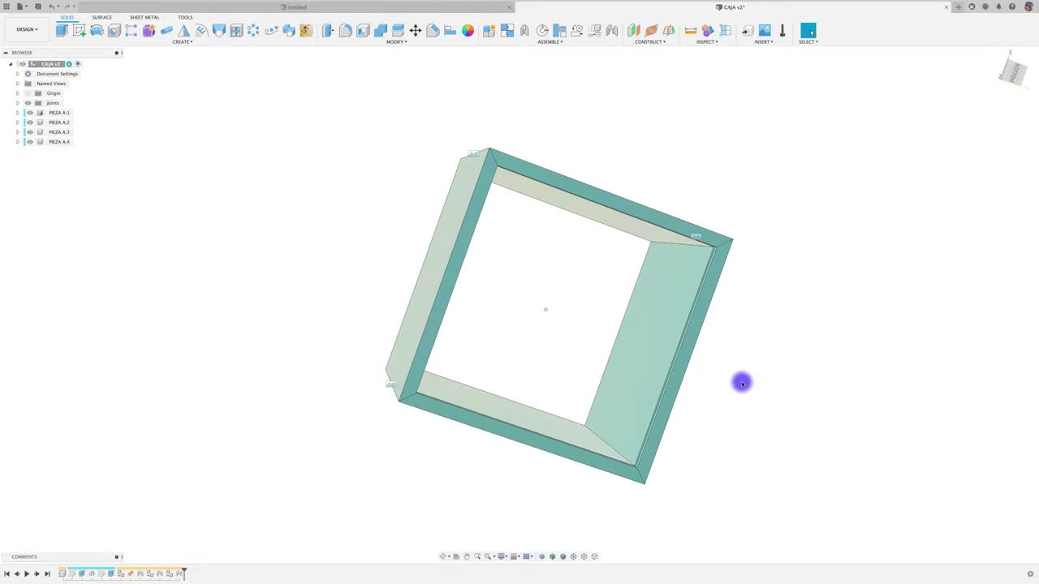
shift+scroll(740, 383, down, 3)
shift+scroll(722, 357, down, 3)
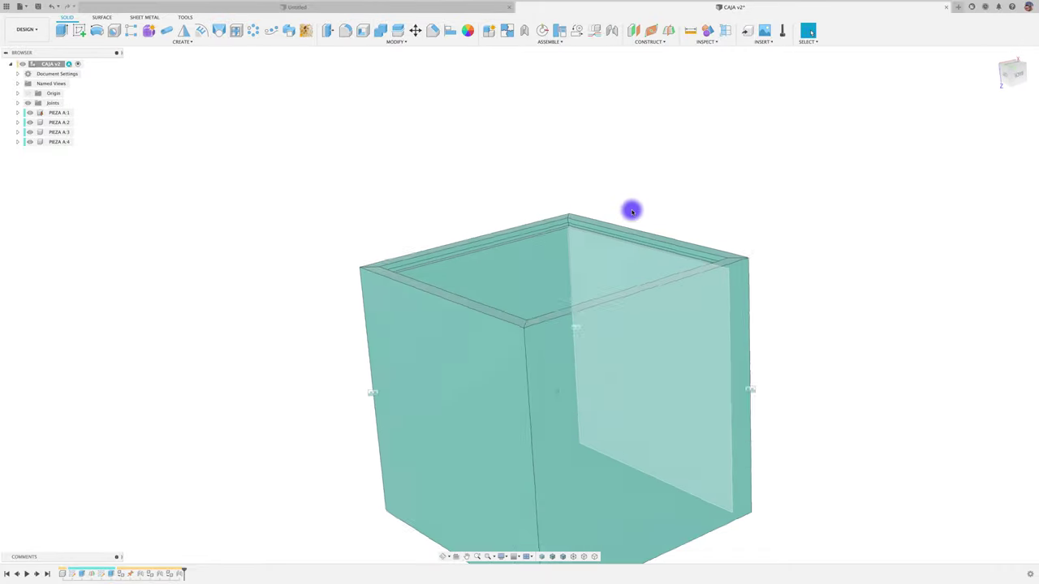
shift+scroll(630, 211, down, 3)
shift+scroll(647, 198, down, 2)
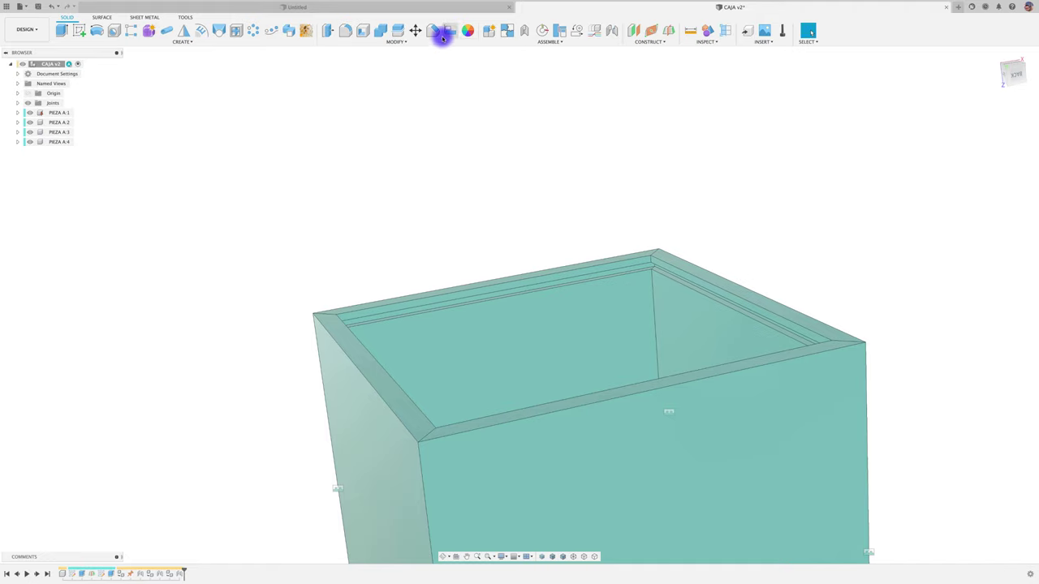
Step: Create a new FONDO component and start a sketch on the box's bottom plane
click(489, 30)
text(FONDO)
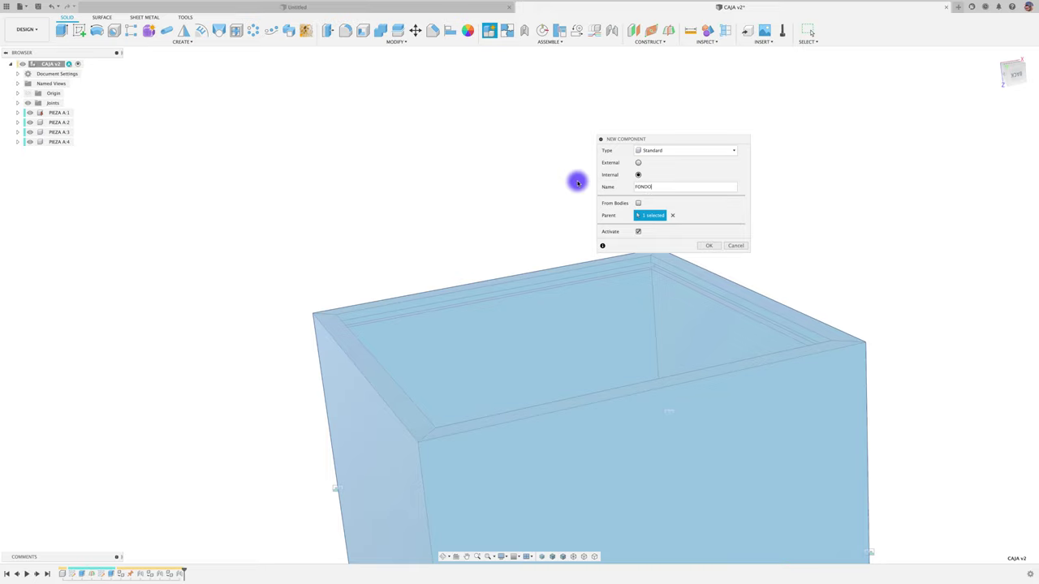
click(706, 244)
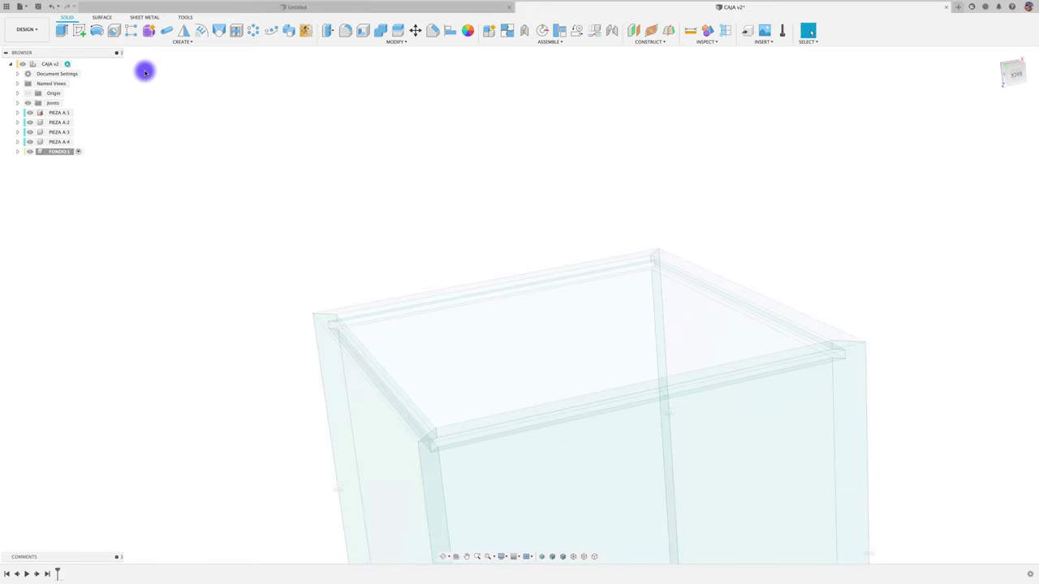
click(79, 30)
scroll(655, 285, up, 5)
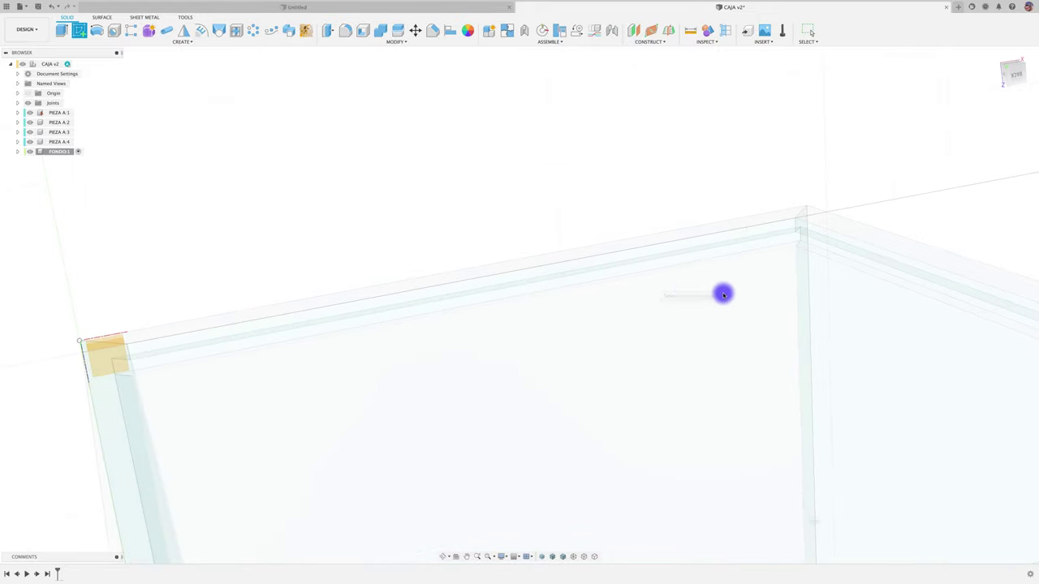
shift+middle_drag(723, 294, 791, 265)
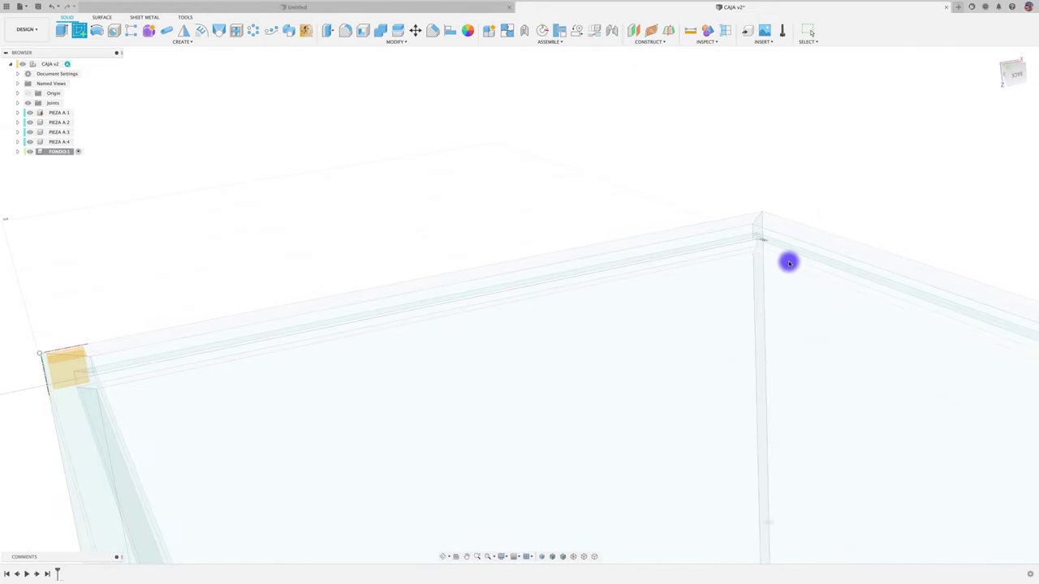
click(788, 262)
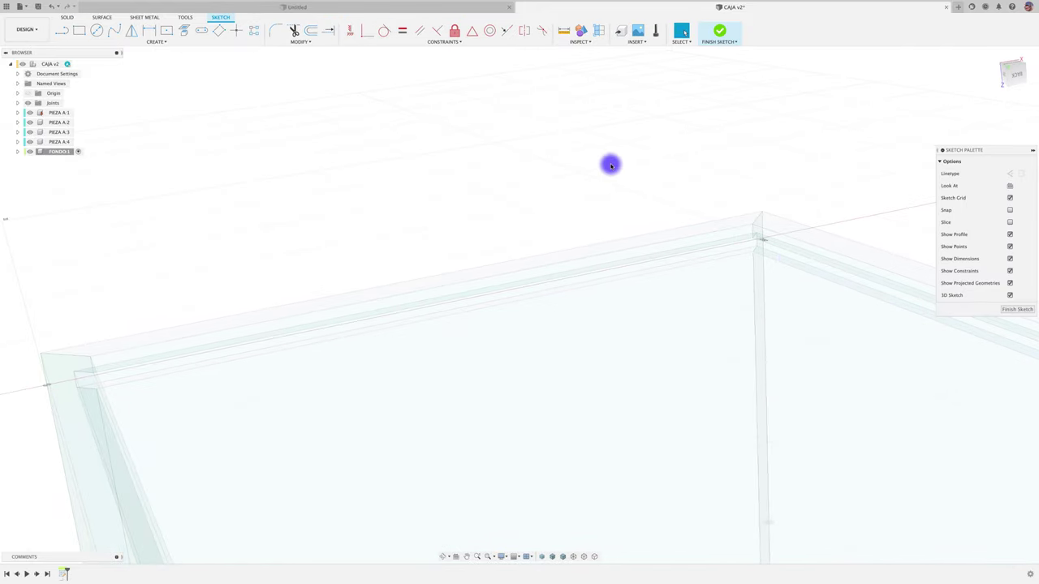
Step: Project the long inner groove edge and a second inner edge into the sketch
key(p)
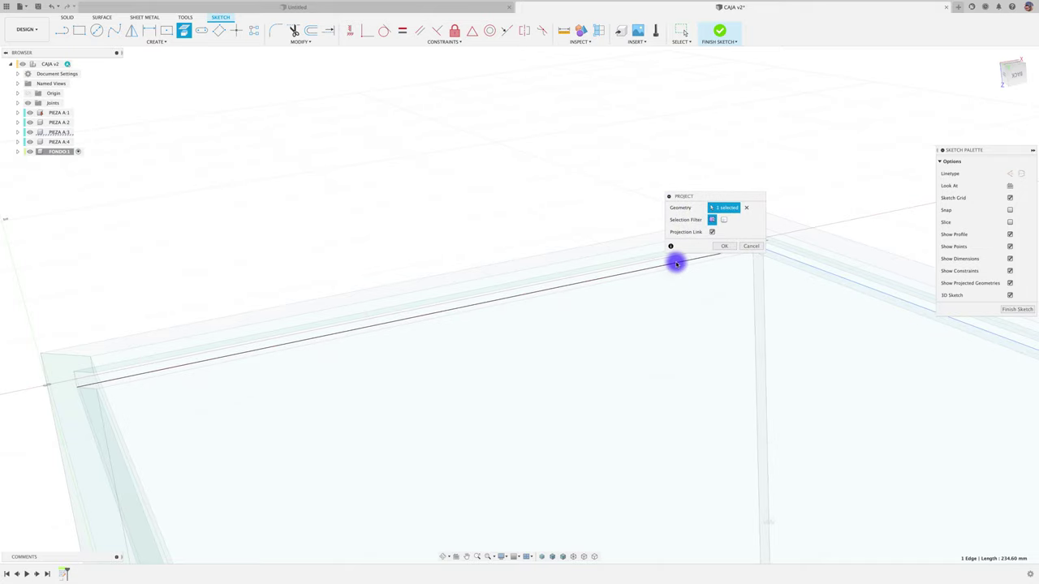
click(675, 259)
drag(712, 195, 739, 139)
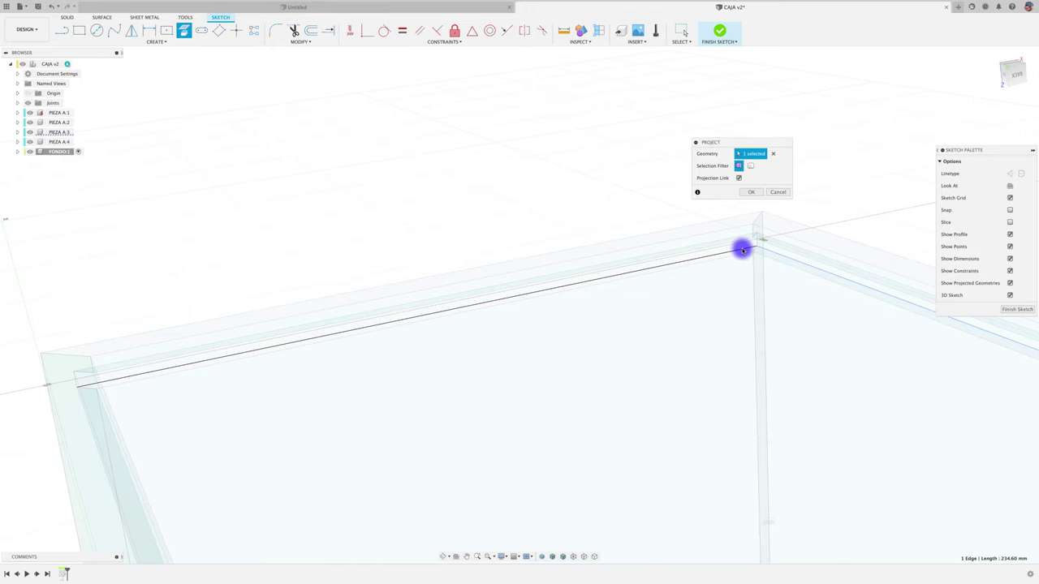
click(742, 250)
Step: Project a third groove edge at the box corner and confirm the projection
shift+scroll(731, 272, left, 3)
shift+scroll(730, 273, left, 3)
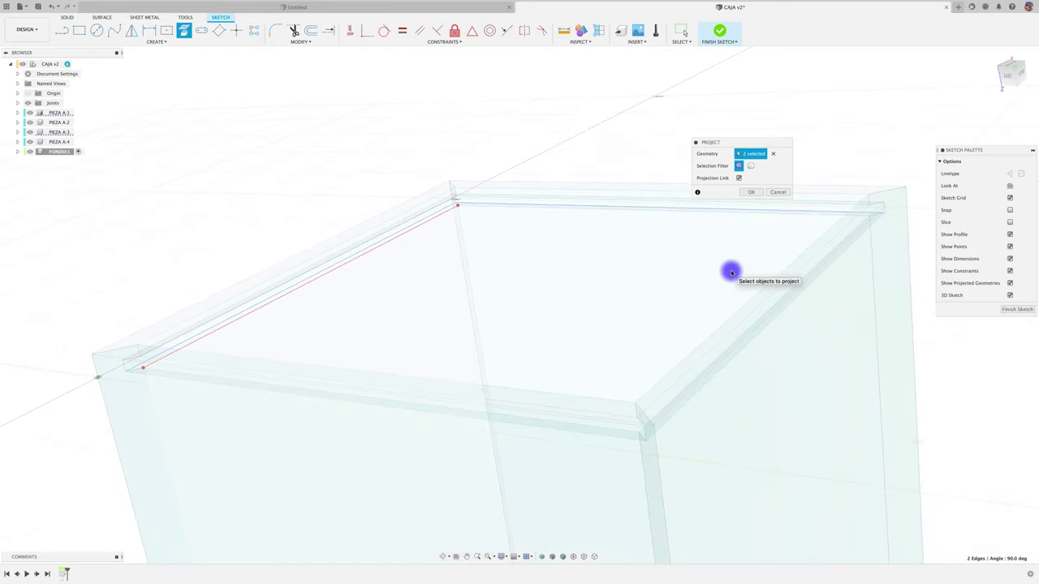
shift+scroll(731, 273, left, 3)
shift+scroll(731, 272, left, 3)
mouse_move(730, 273)
shift+middle_down()
mouse_move(593, 294)
mouse_move(524, 276)
mouse_move(360, 287)
shift+middle_up()
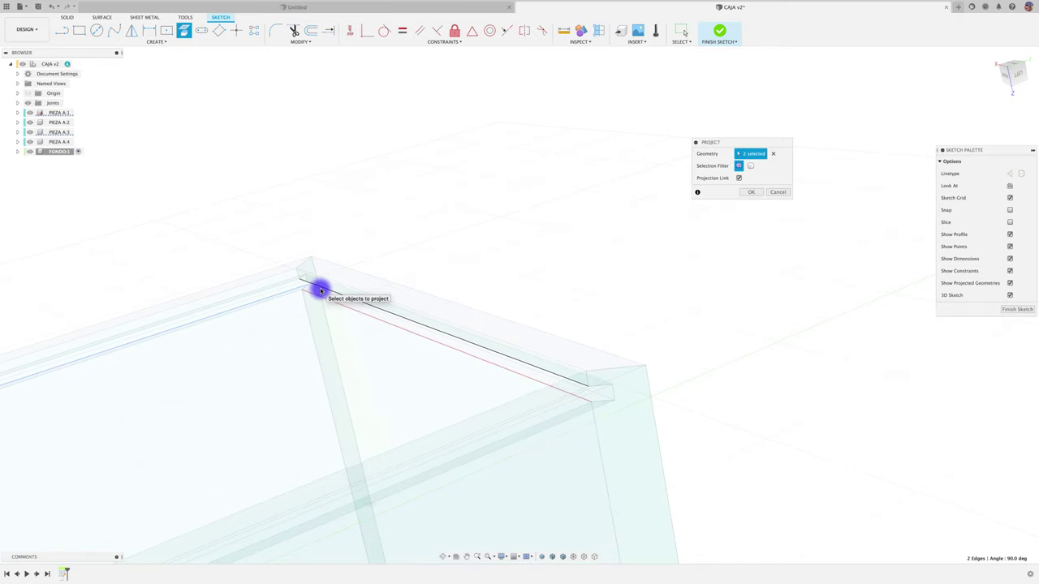
scroll(320, 290, up, 3)
scroll(325, 292, up, 2)
middle_drag(327, 295, 378, 287)
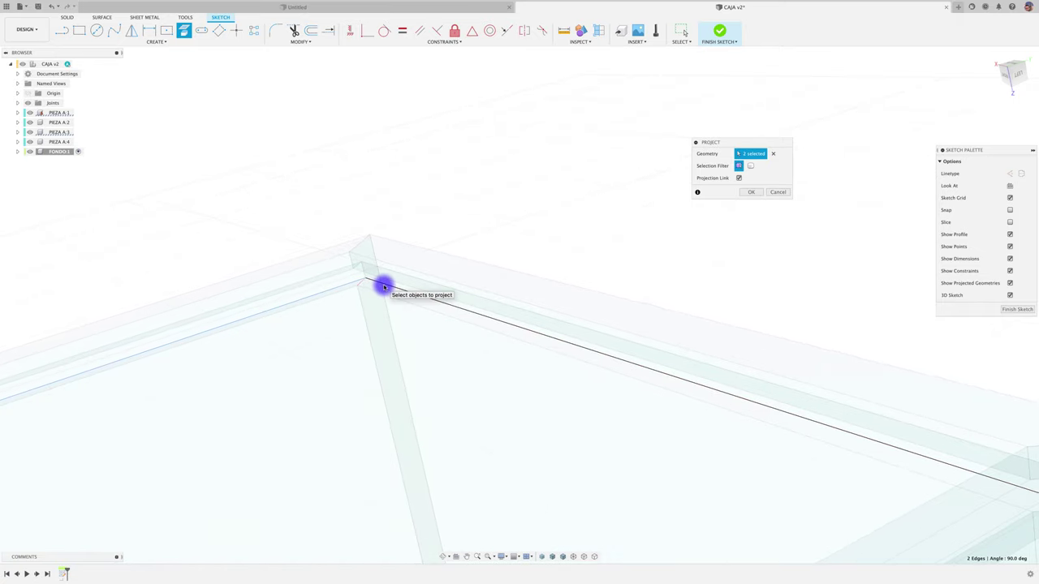
click(383, 286)
scroll(386, 286, up, 3)
shift+middle_drag(384, 287, 489, 271)
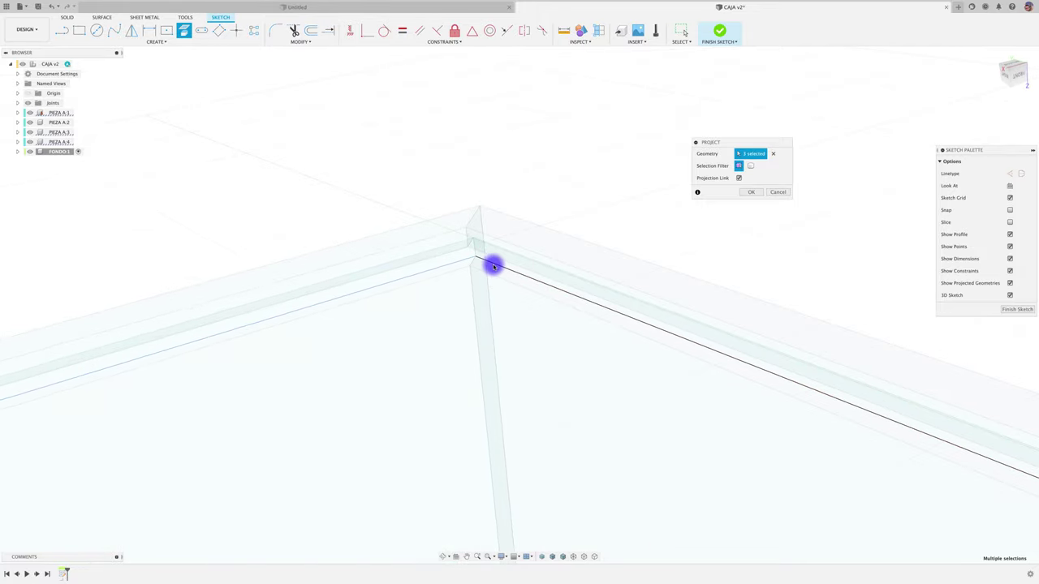
click(751, 192)
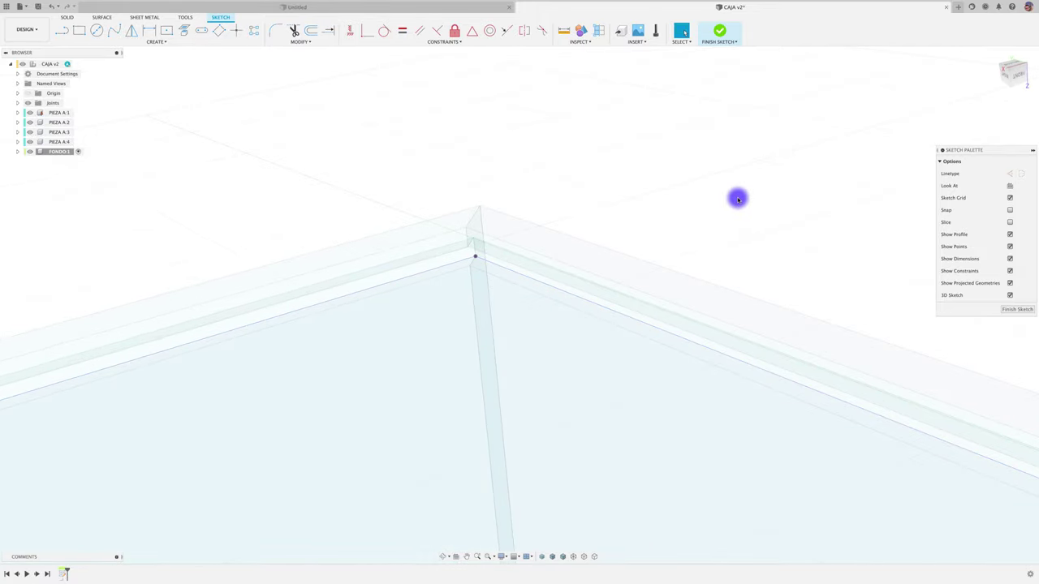
Step: Extrude the projected bottom profile 5 mm into a FONDO slab
key(e)
click(546, 328)
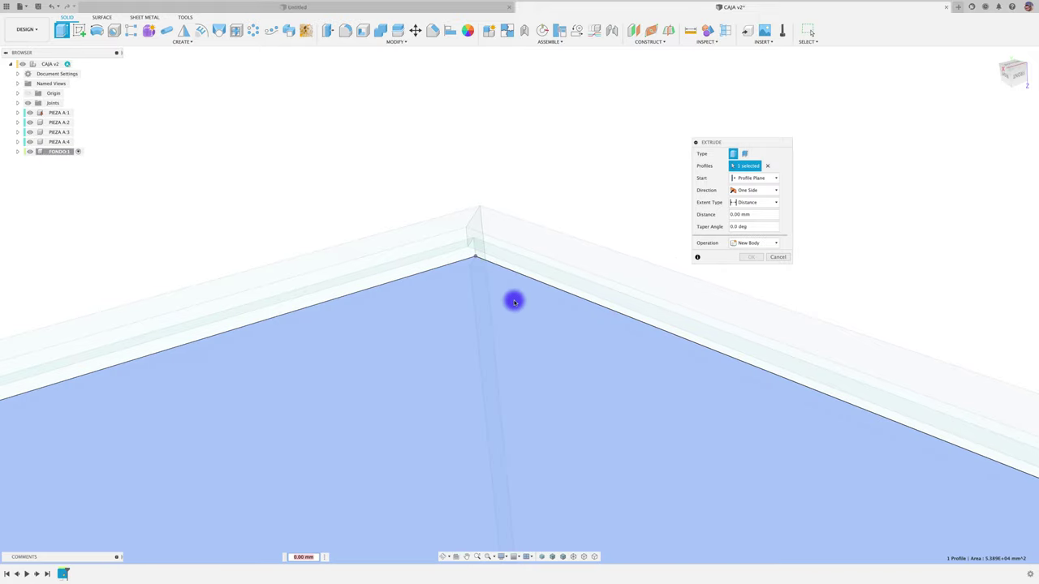
scroll(515, 303, down, 3)
drag(443, 385, 446, 375)
text(5)
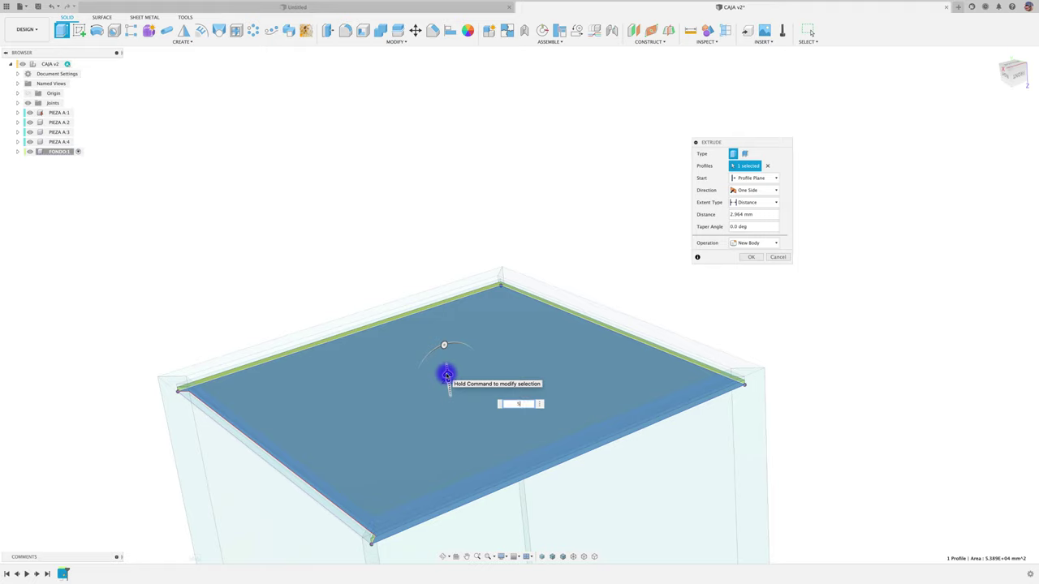
click(749, 257)
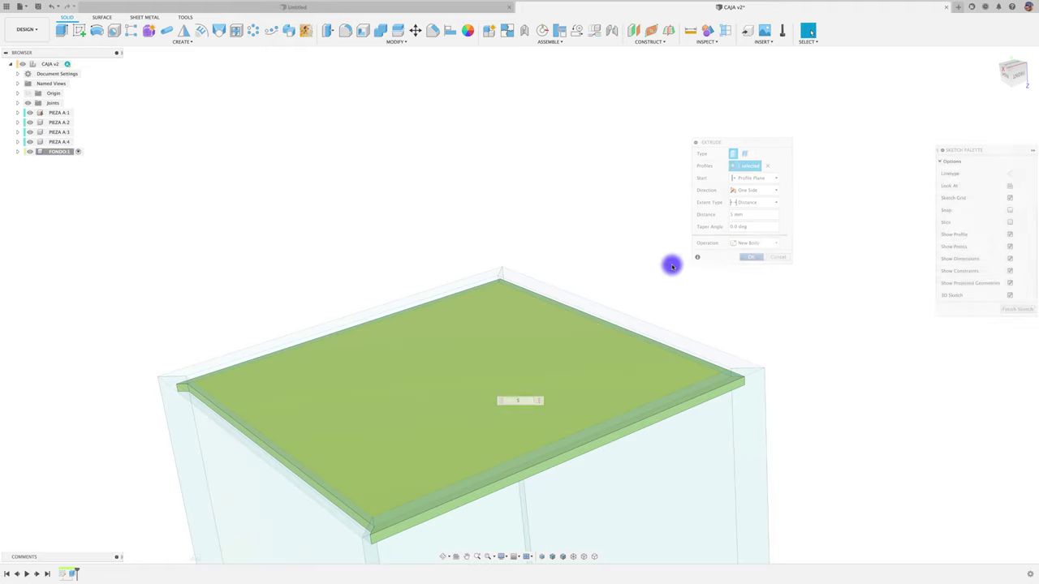
shift+middle_drag(571, 232, 522, 241)
mouse_move(398, 456)
shift+middle_down()
mouse_move(398, 447)
mouse_move(397, 469)
mouse_move(430, 432)
shift+middle_up()
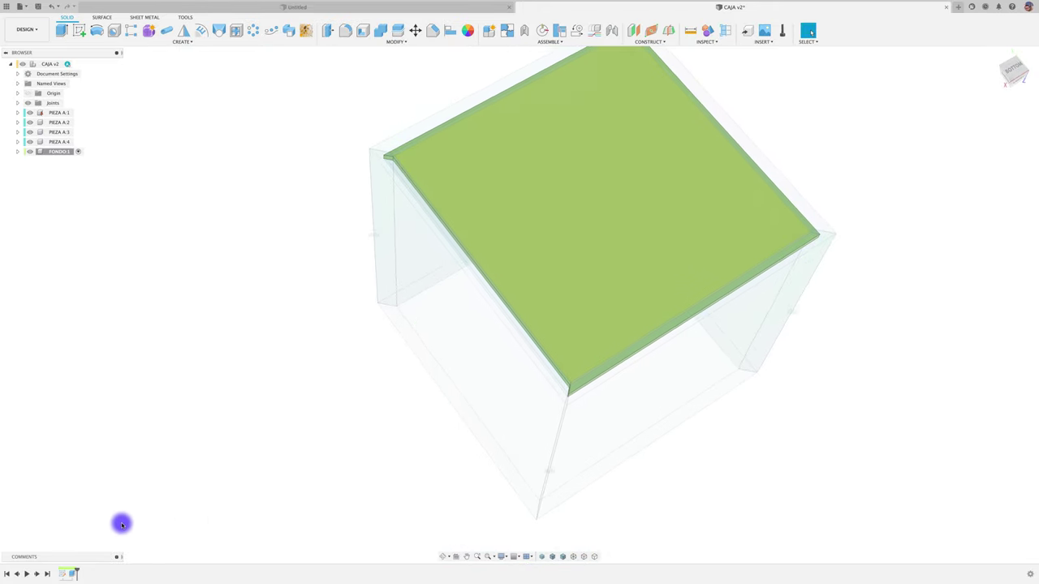
Step: Edit the bottom extrusion to add the green edge strip as a second profile
right_click(73, 574)
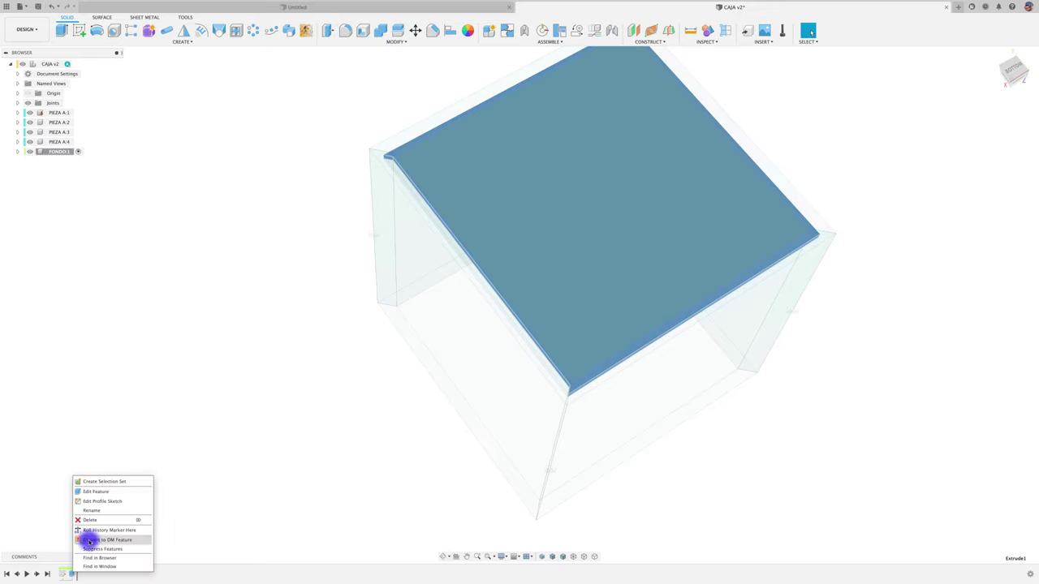
click(101, 491)
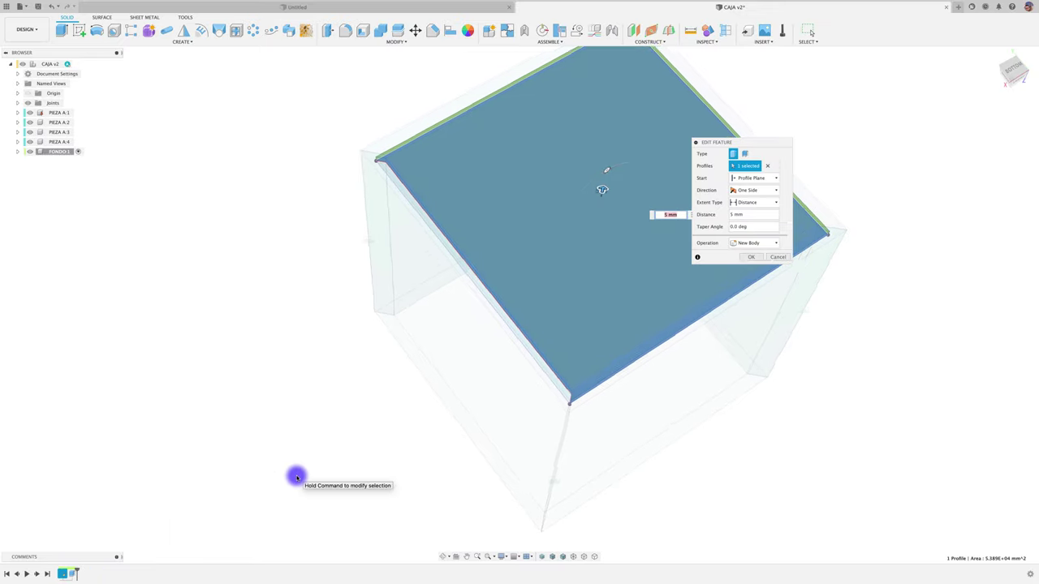
mouse_move(297, 477)
shift+middle_down()
mouse_move(345, 422)
mouse_move(498, 482)
mouse_move(495, 449)
mouse_move(517, 414)
mouse_move(496, 414)
mouse_move(551, 393)
mouse_move(563, 413)
mouse_move(532, 428)
shift+middle_up()
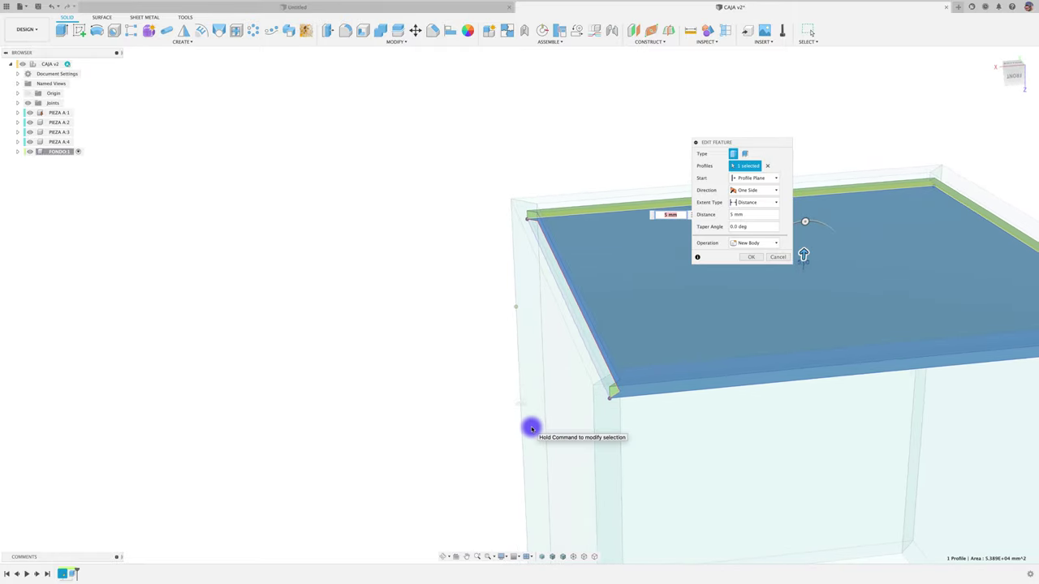
scroll(532, 428, up, 5)
scroll(532, 428, down, 3)
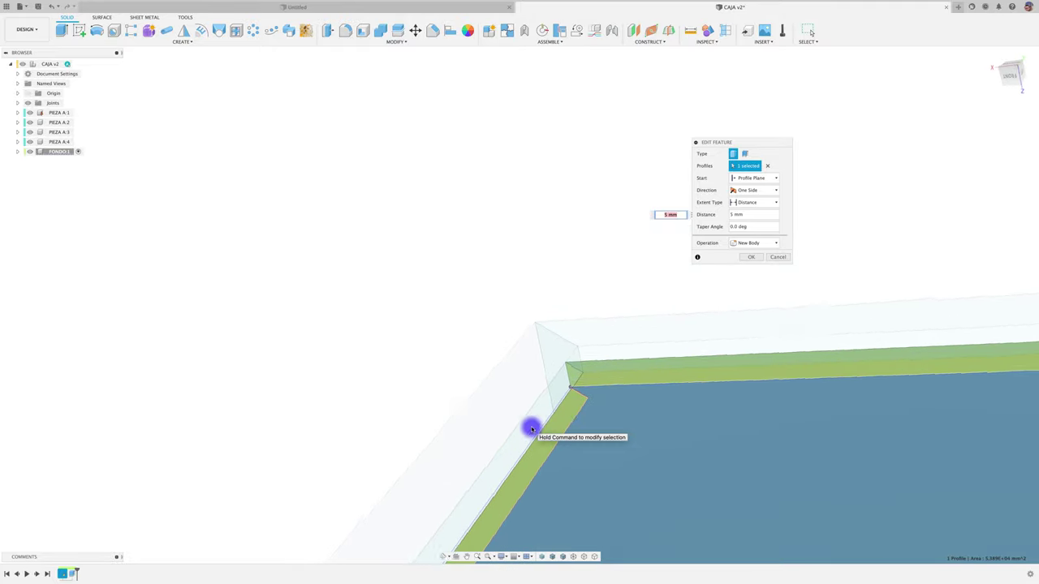
mouse_move(640, 429)
shift+middle_down()
mouse_move(610, 271)
mouse_move(556, 428)
shift+middle_up()
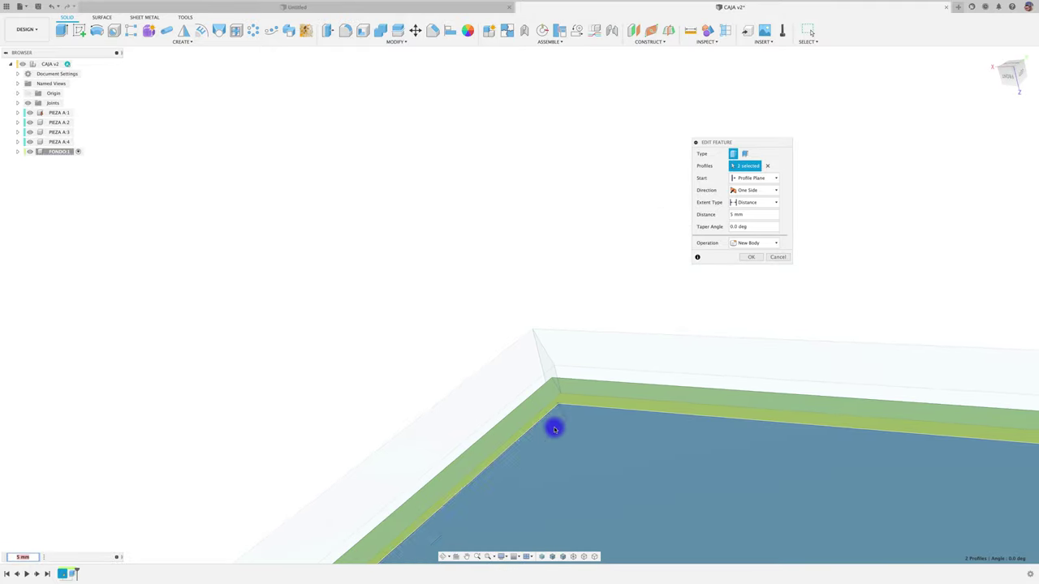
click(558, 422)
click(751, 258)
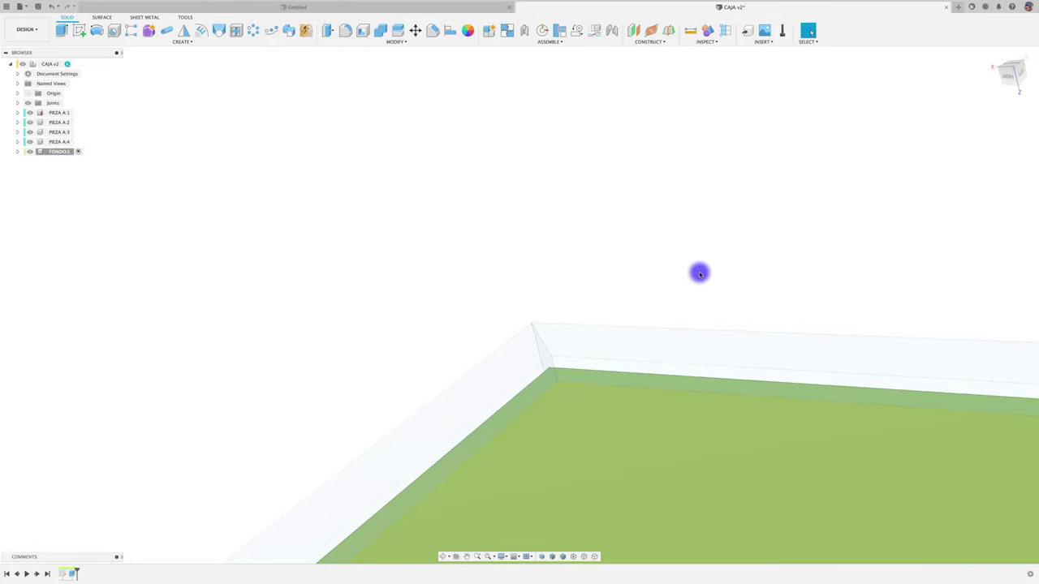
scroll(696, 272, down, 5)
mouse_move(693, 274)
shift+middle_down()
mouse_move(673, 312)
mouse_move(747, 320)
mouse_move(755, 336)
shift+middle_up()
scroll(756, 336, up, 2)
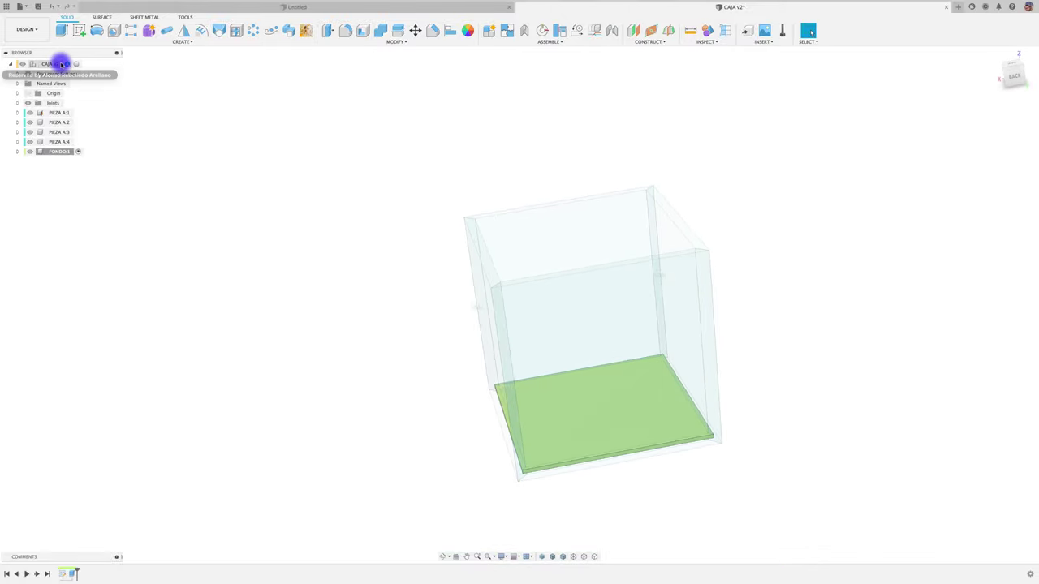
Step: Activate the top-level CAJA v2 assembly, undoing an accidental move of the bottom panel
click(74, 64)
shift+middle_drag(315, 274, 463, 309)
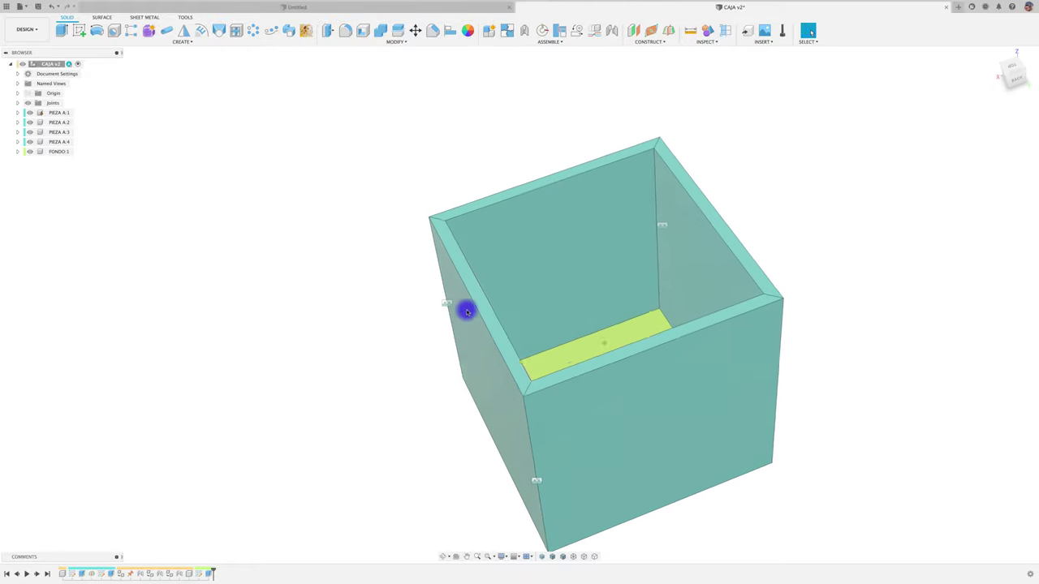
drag(557, 348, 909, 225)
key(ctrl+z)
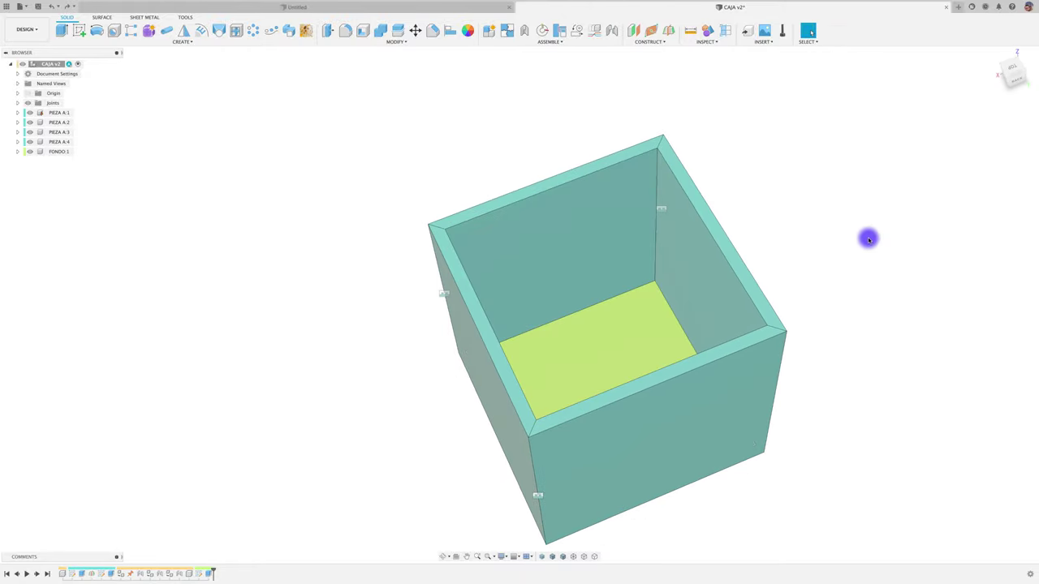
mouse_move(319, 161)
shift+middle_down()
mouse_move(445, 67)
mouse_move(555, 35)
shift+middle_up()
Step: Fix the FONDO bottom panel to the back wall with a rigid as-built joint
click(549, 38)
click(530, 67)
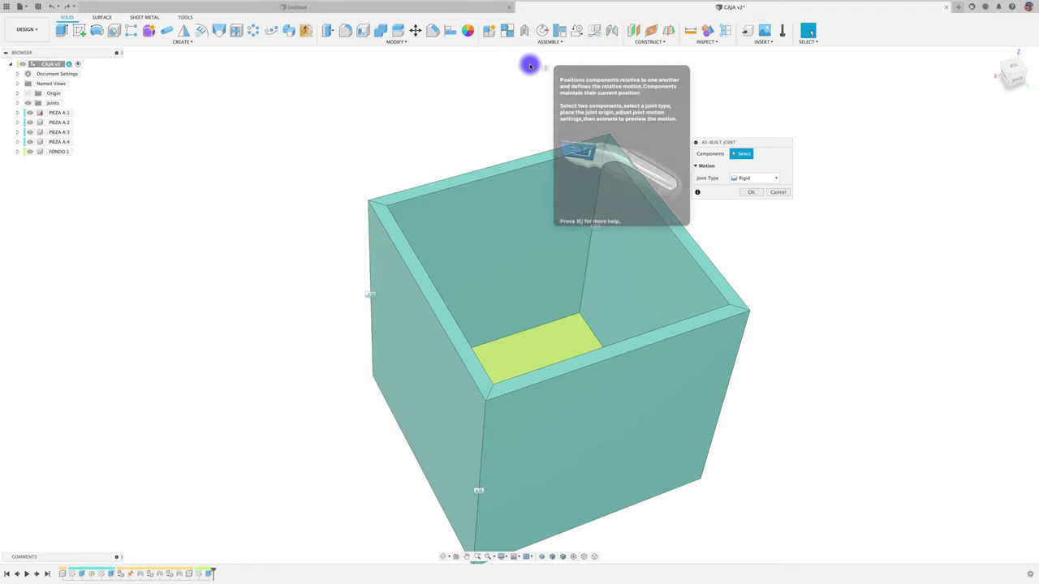
click(548, 349)
click(554, 296)
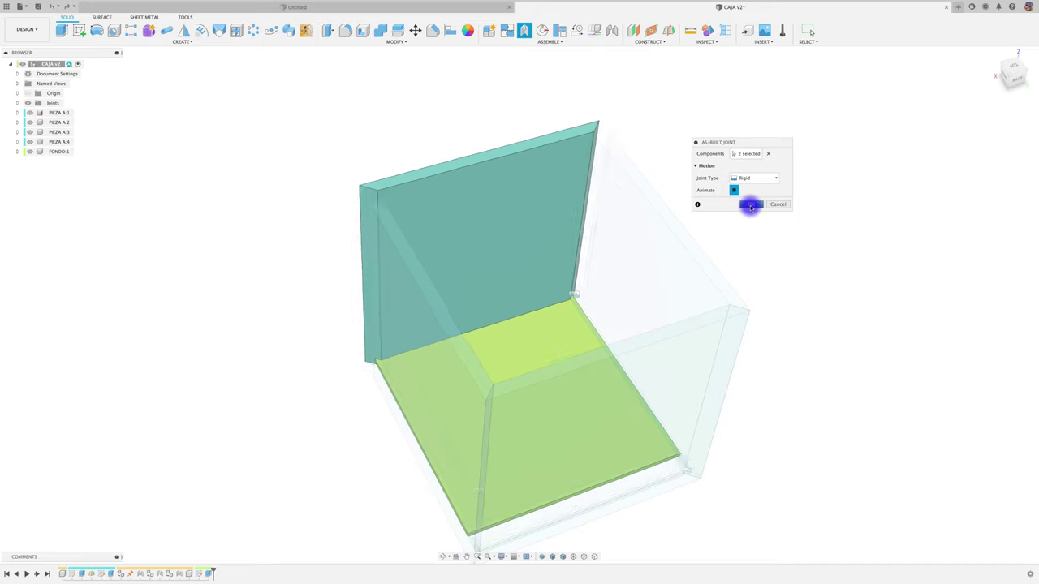
click(751, 207)
scroll(747, 232, down, 3)
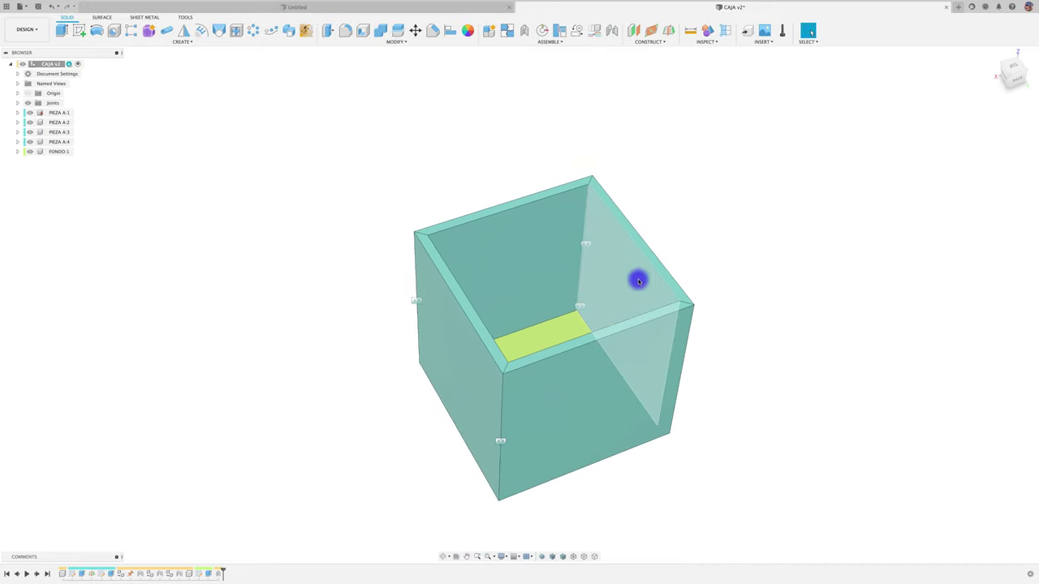
mouse_move(639, 281)
shift+middle_down()
mouse_move(723, 229)
mouse_move(280, 216)
shift+middle_up()
Step: Create a new component named LATERAL TAPA
scroll(280, 216, up, 2)
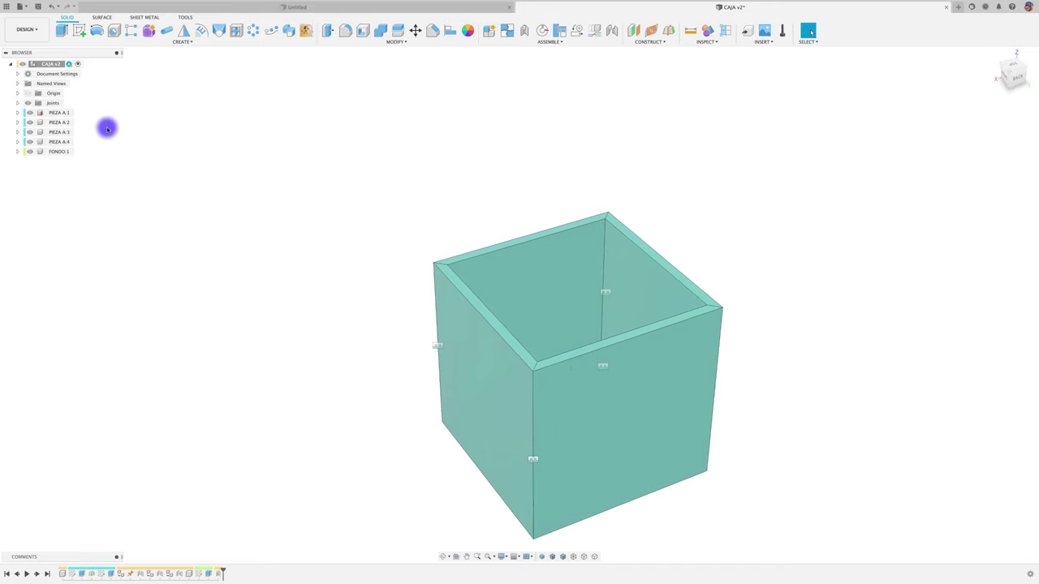
click(490, 33)
text(LATERAL TAPA)
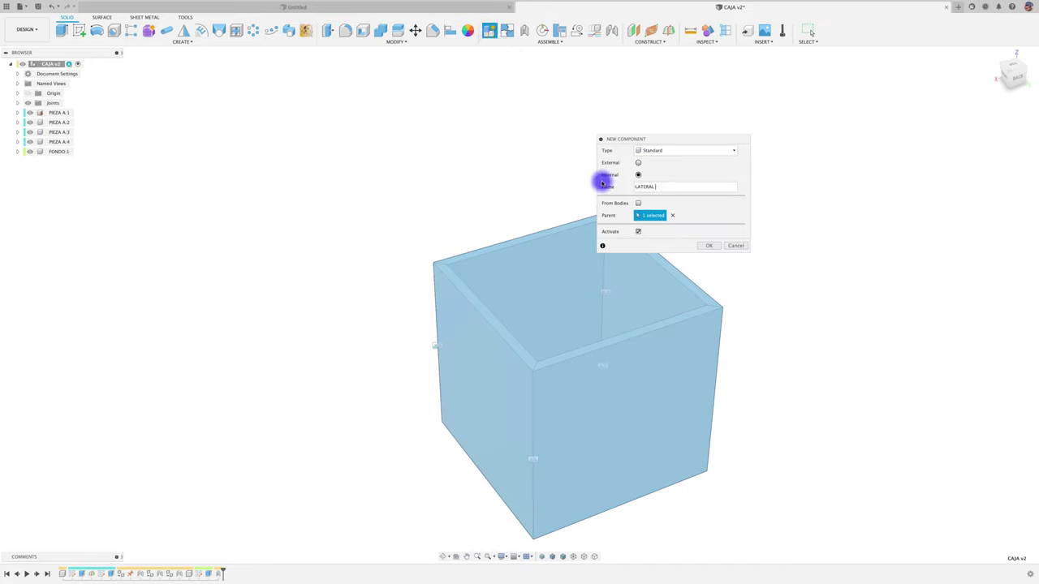
click(710, 244)
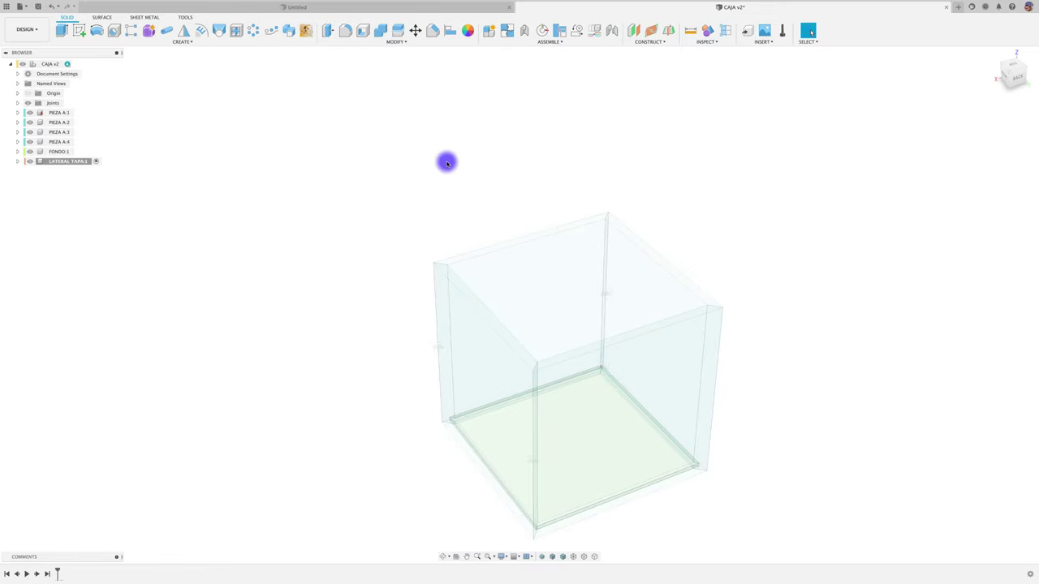
Step: Sketch on the wall's top face, project its top edge, and extrude the strip 50 mm
scroll(471, 251, up, 3)
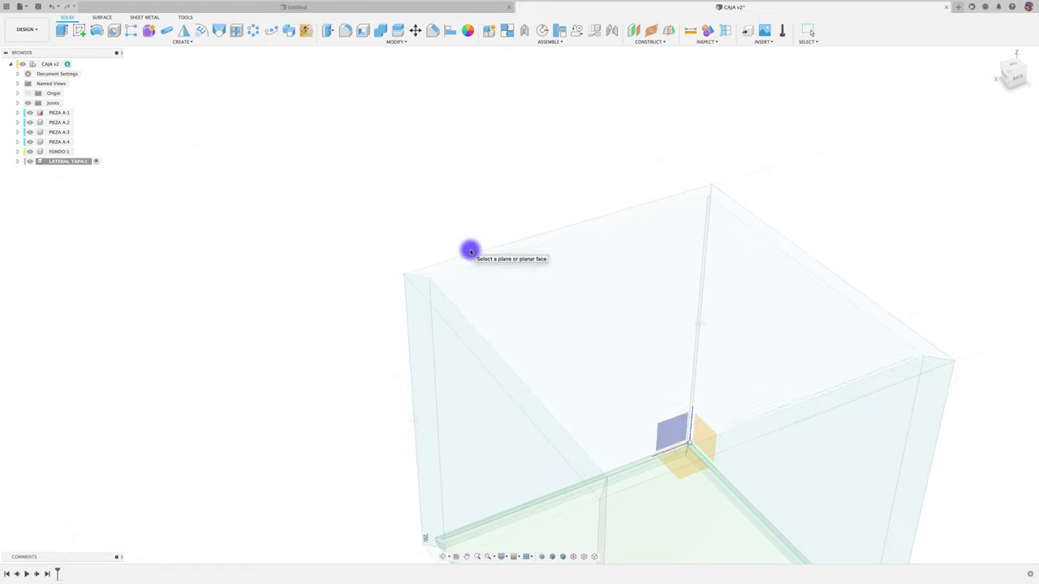
click(475, 256)
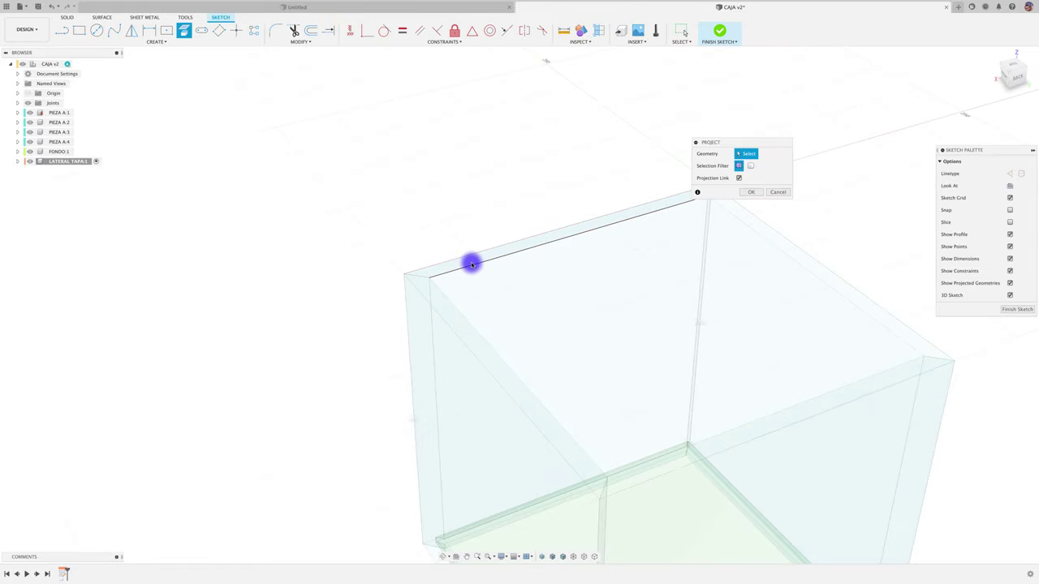
click(469, 262)
click(751, 192)
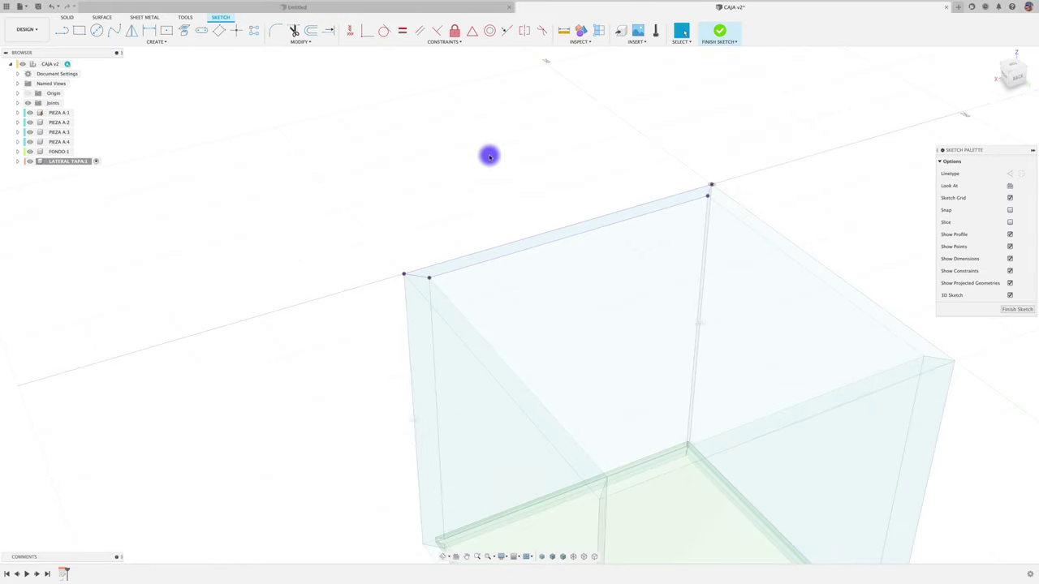
key(e)
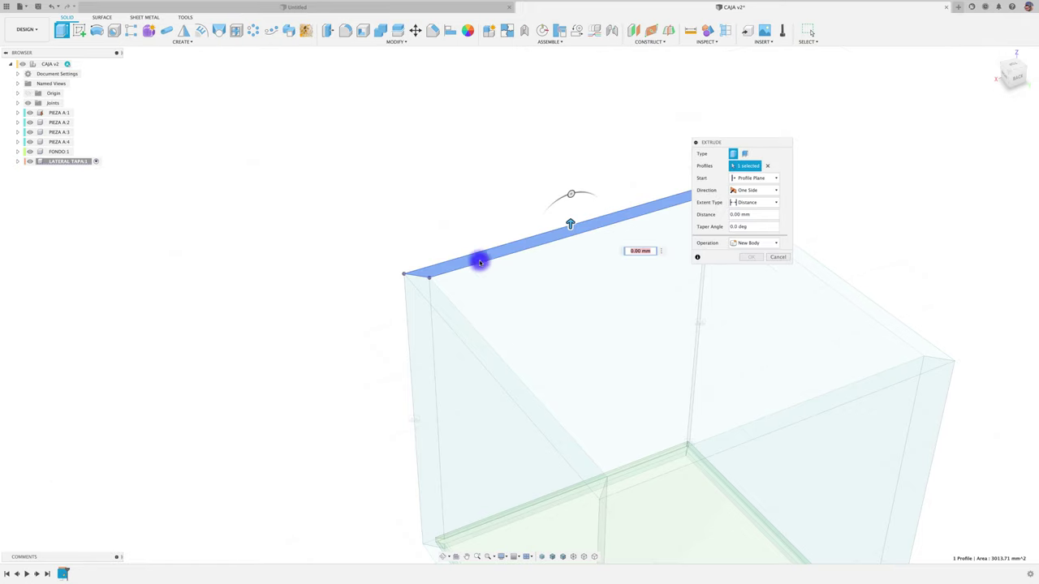
drag(571, 222, 570, 189)
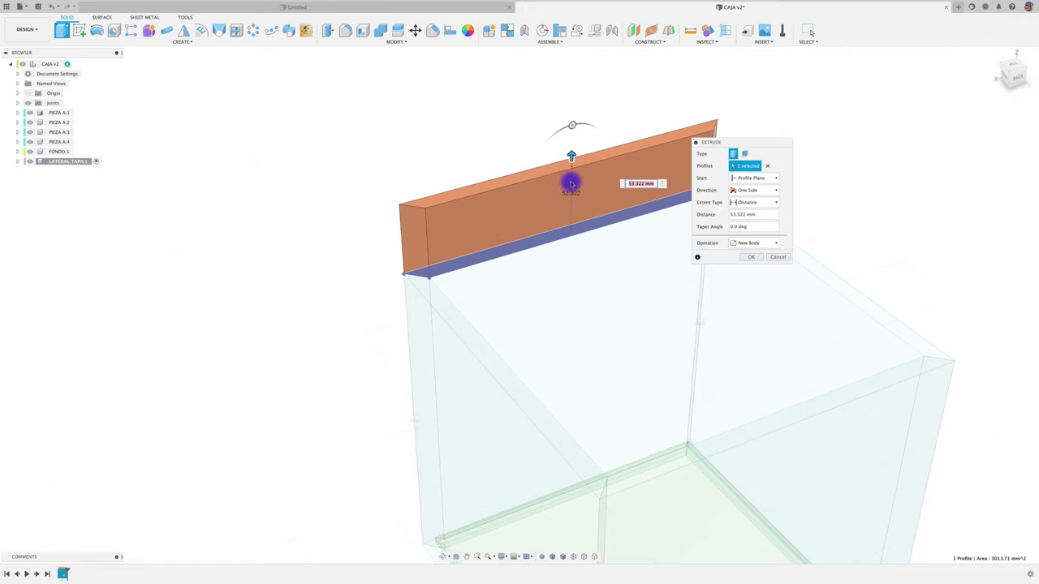
scroll(571, 188, down, 2)
text(50)
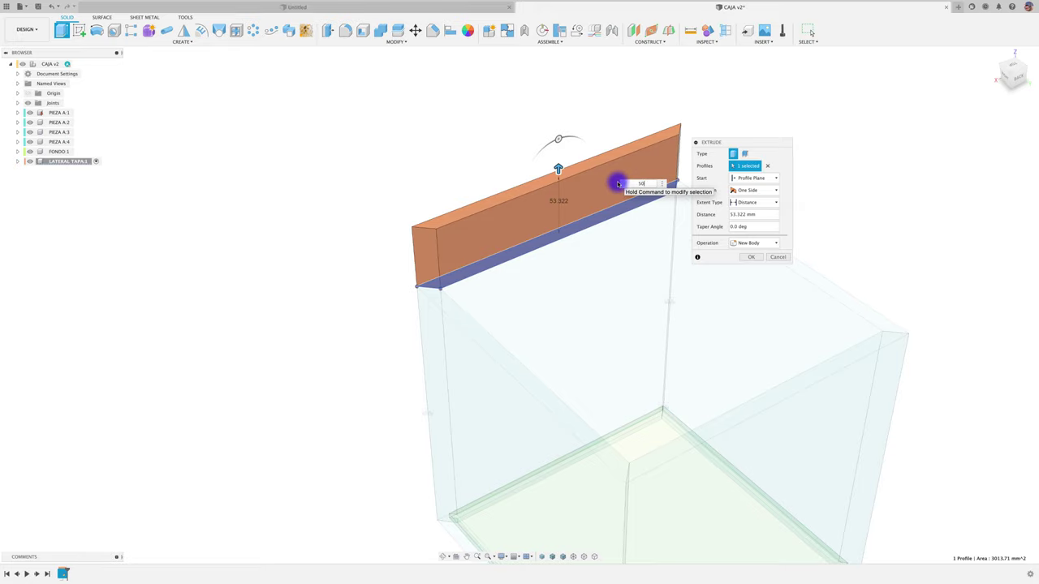
key(Return)
click(750, 256)
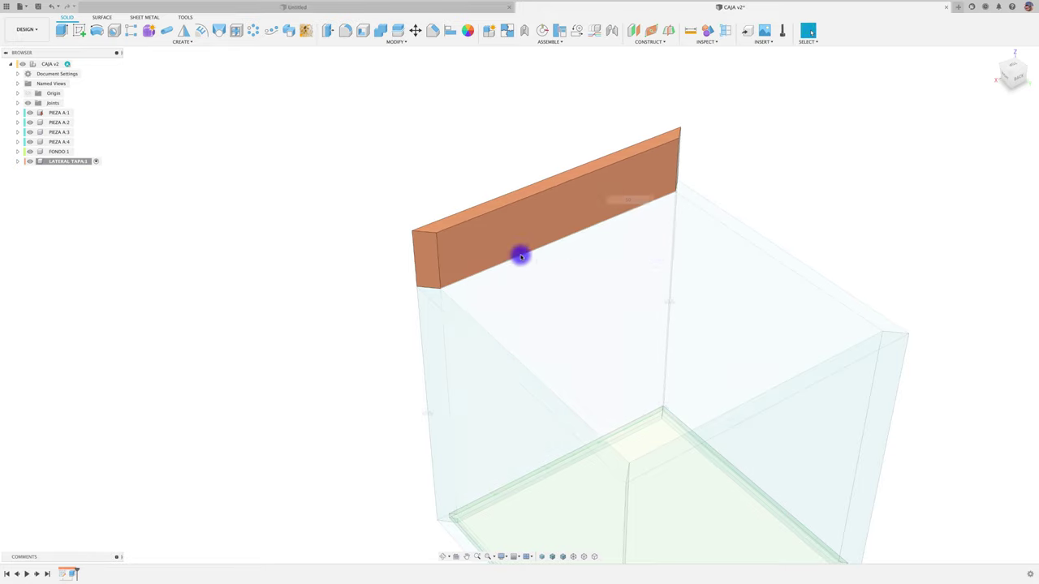
Step: Copy LATERAL TAPA:1, paste it into the CAJA assembly and rotate the copy
click(73, 161)
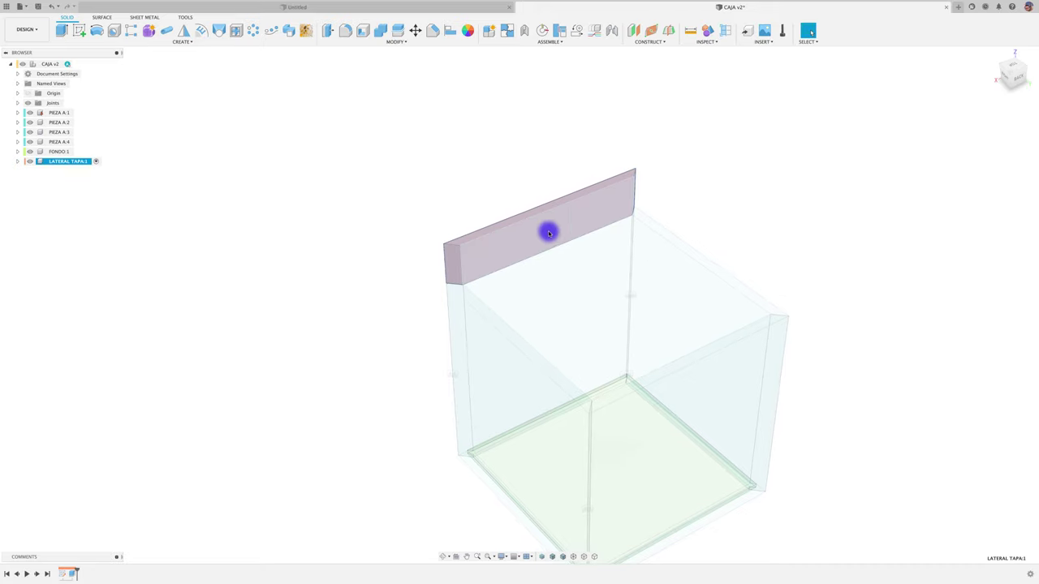
right_click(81, 161)
click(105, 299)
right_click(51, 64)
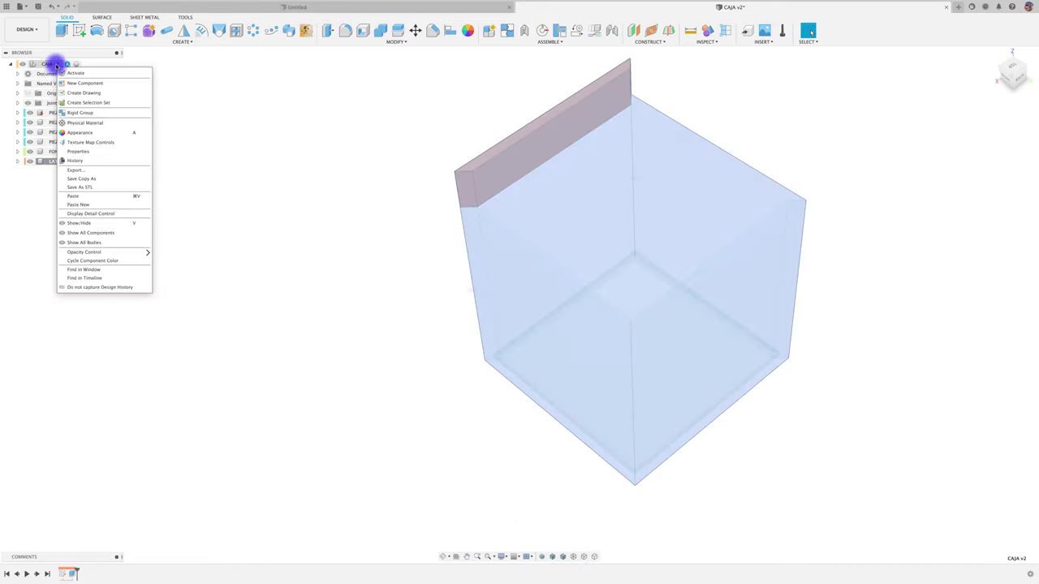
click(86, 197)
drag(577, 278, 556, 206)
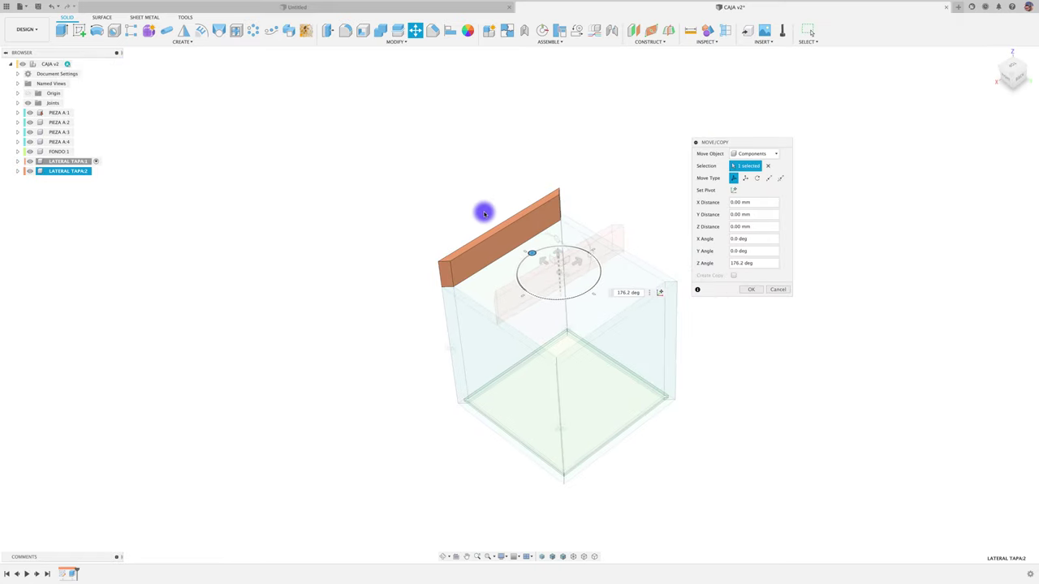
click(751, 289)
Step: Paste a third side strip into CAJA and rotate it about the vertical axis
click(84, 160)
key(ctrl+c)
click(70, 65)
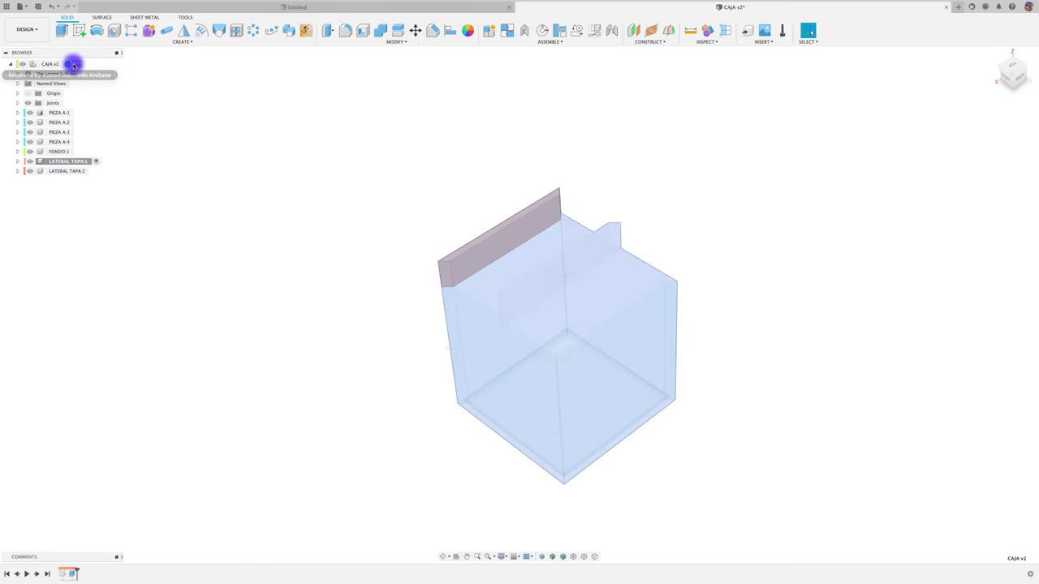
key(ctrl+v)
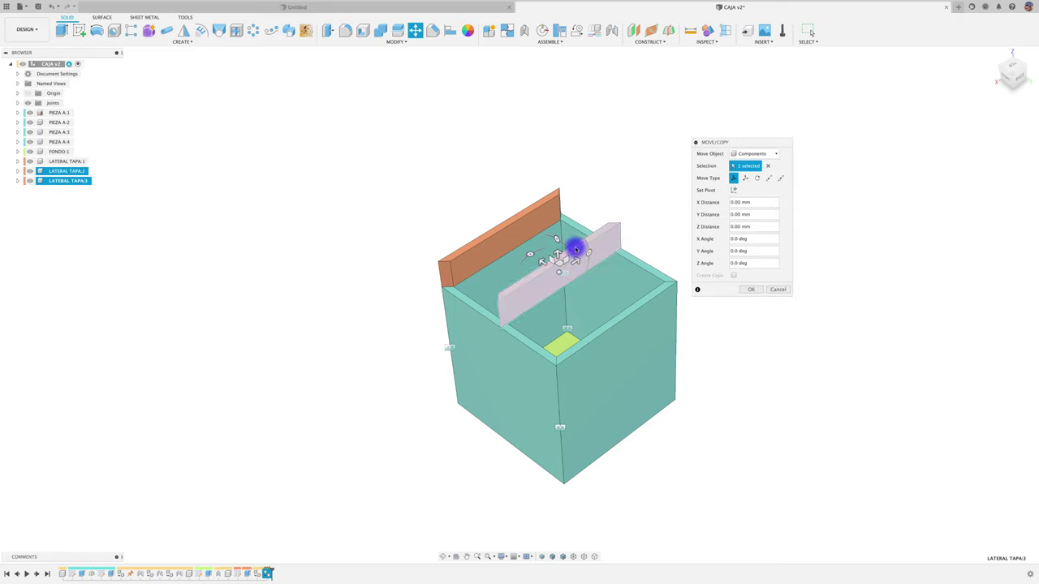
drag(568, 248, 567, 265)
click(751, 289)
Step: Paste a fourth side strip and position it beside the box
click(74, 181)
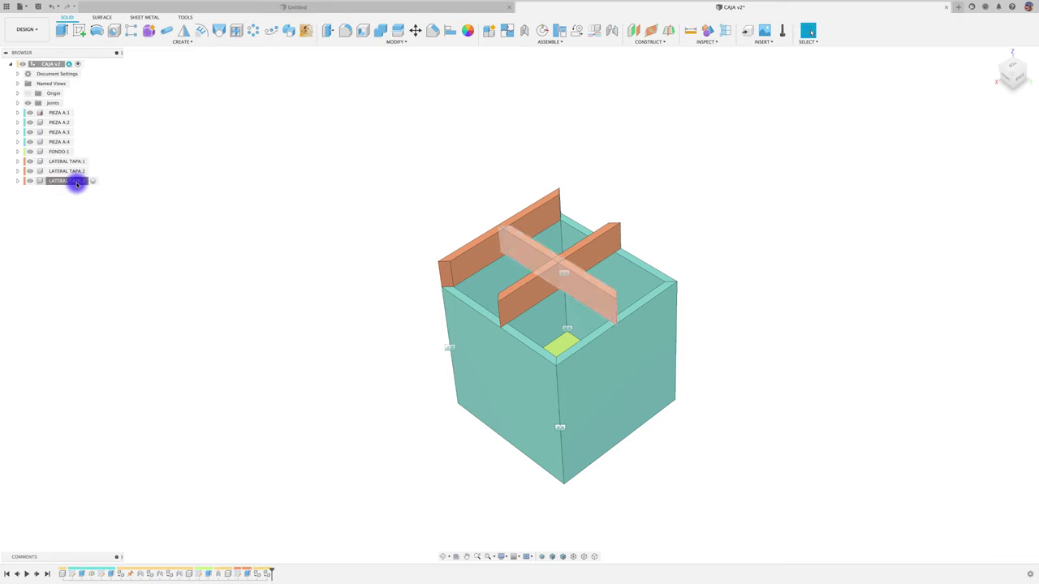
key(ctrl+c)
key(ctrl+v)
drag(598, 237, 674, 200)
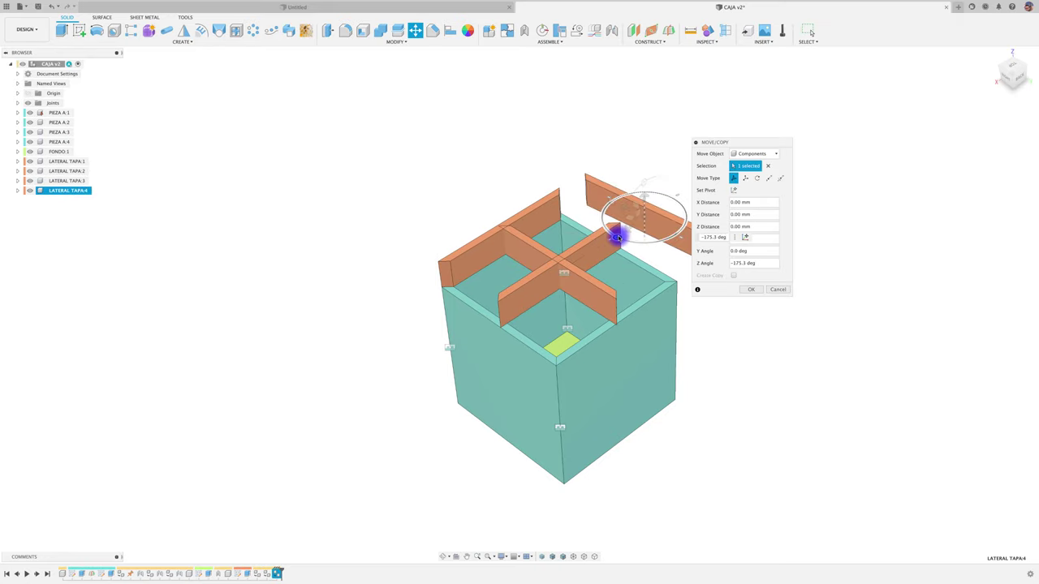
click(751, 289)
Step: Move two copied strips onto the box's top edges, including the front edge
shift+middle_drag(731, 292, 533, 225)
scroll(589, 268, up, 3)
drag(588, 268, 401, 366)
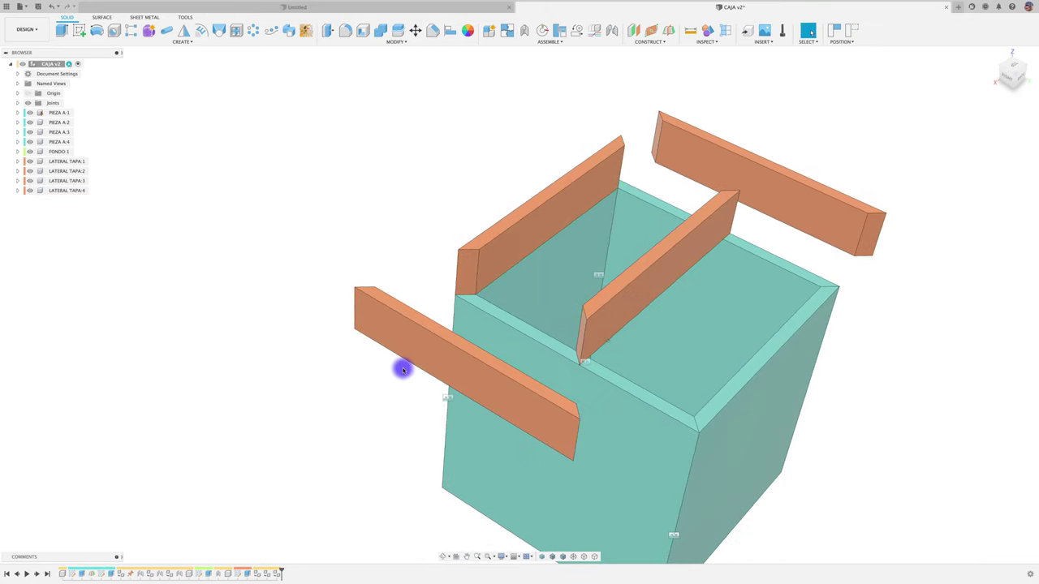
key(m)
drag(355, 309, 485, 276)
key(Return)
scroll(803, 316, down, 3)
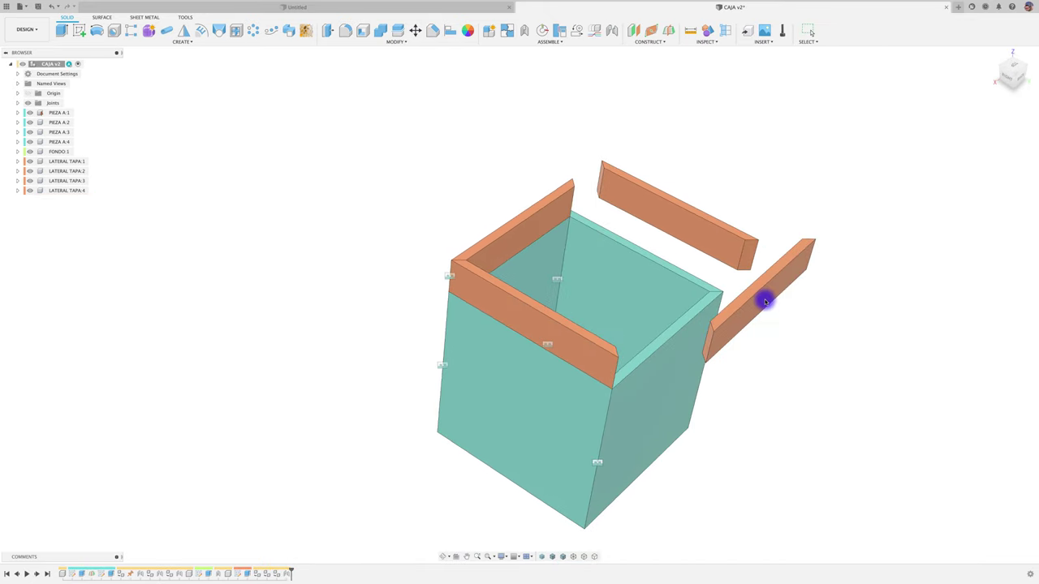
Step: Start a joint between two strips, picking each strip's joint point
key(j)
click(730, 357)
click(615, 373)
Step: Finish the corner joint and join LATERAL TAPA:4 to the box's top corner
click(887, 330)
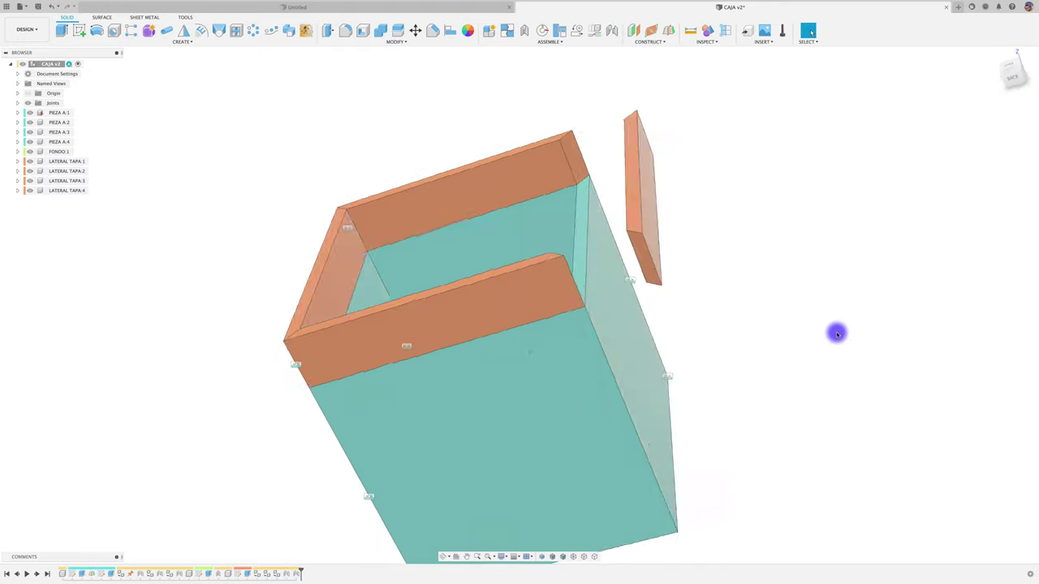
shift+middle_drag(836, 332, 649, 292)
key(j)
click(592, 272)
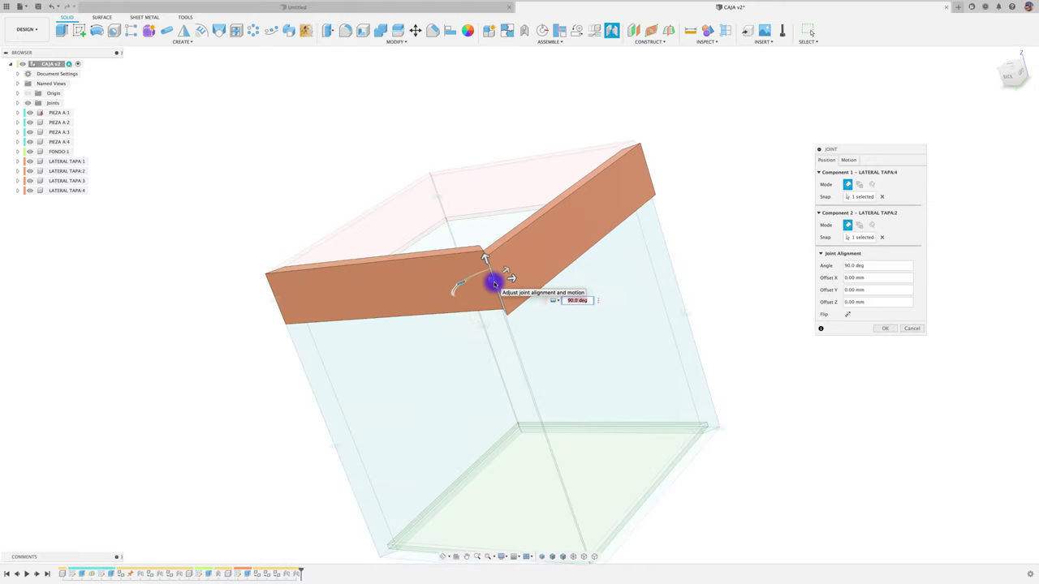
scroll(569, 299, up, 3)
key(ctrl+z)
click(715, 365)
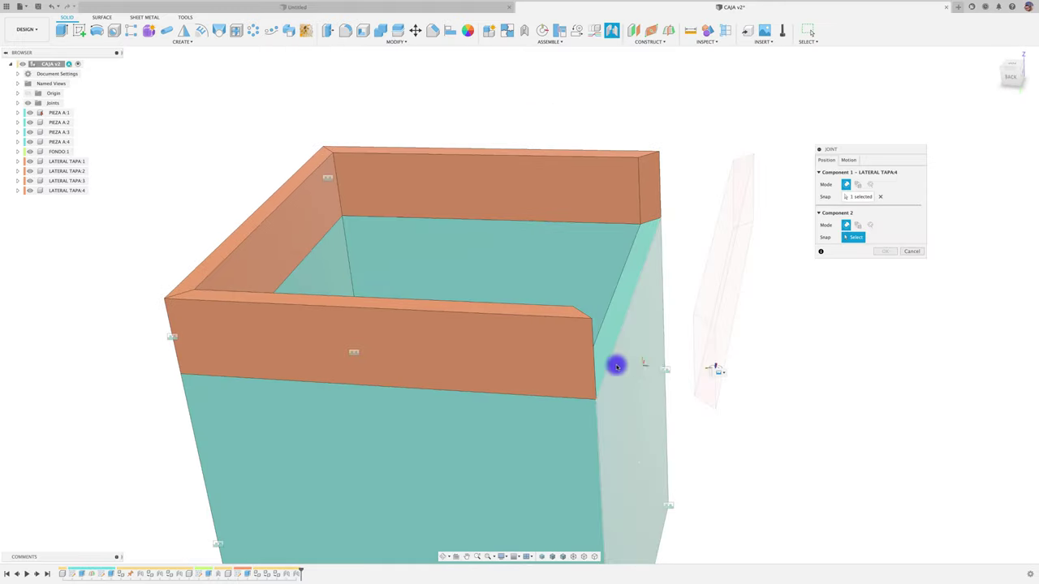
click(618, 361)
click(884, 329)
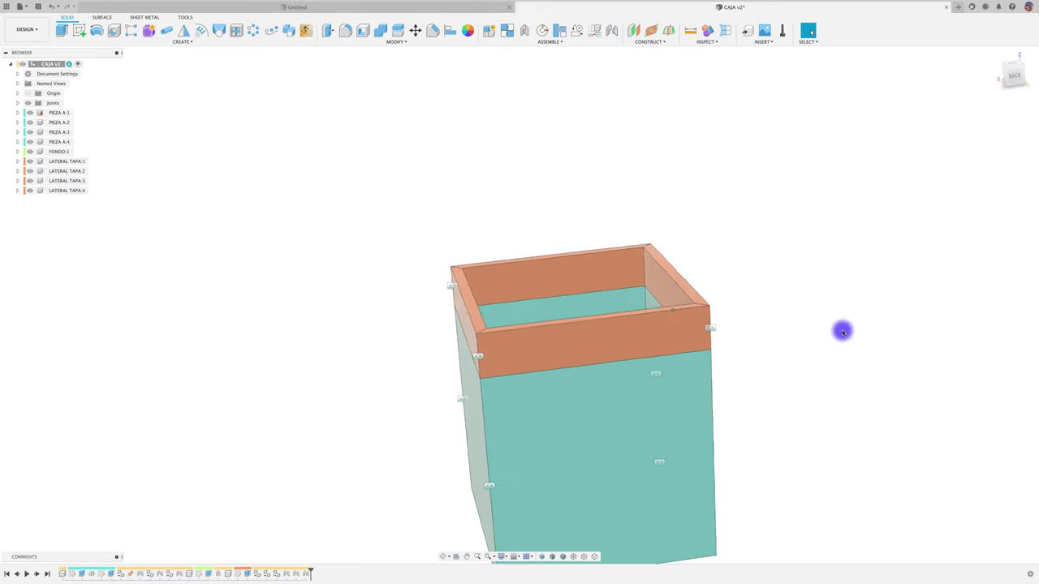
Step: Check the four-strip lid frame moves together, then start a new lid-top component
drag(619, 271, 860, 154)
shift+middle_drag(524, 168, 449, 250)
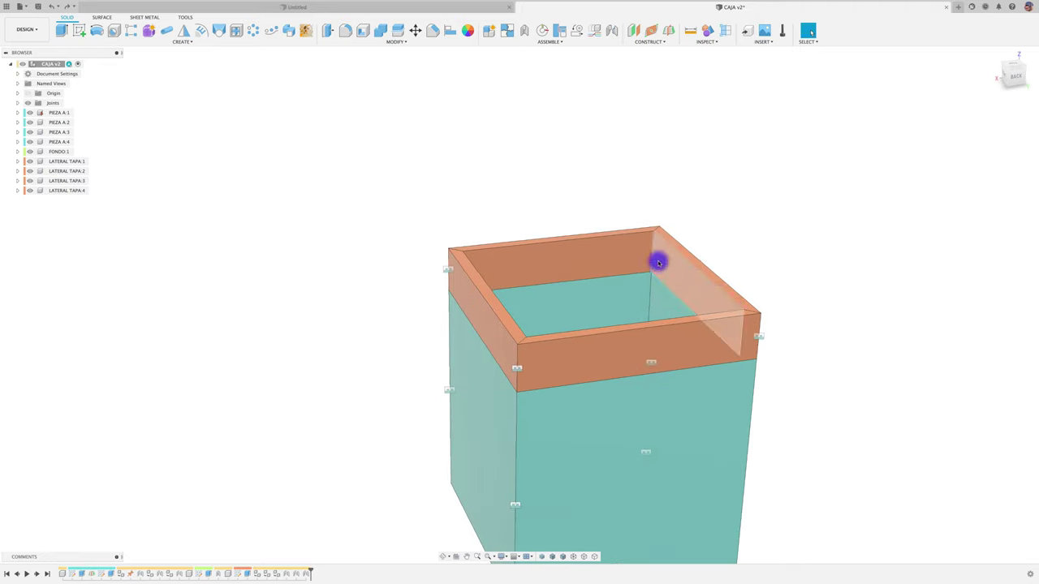
scroll(487, 191, up, 1)
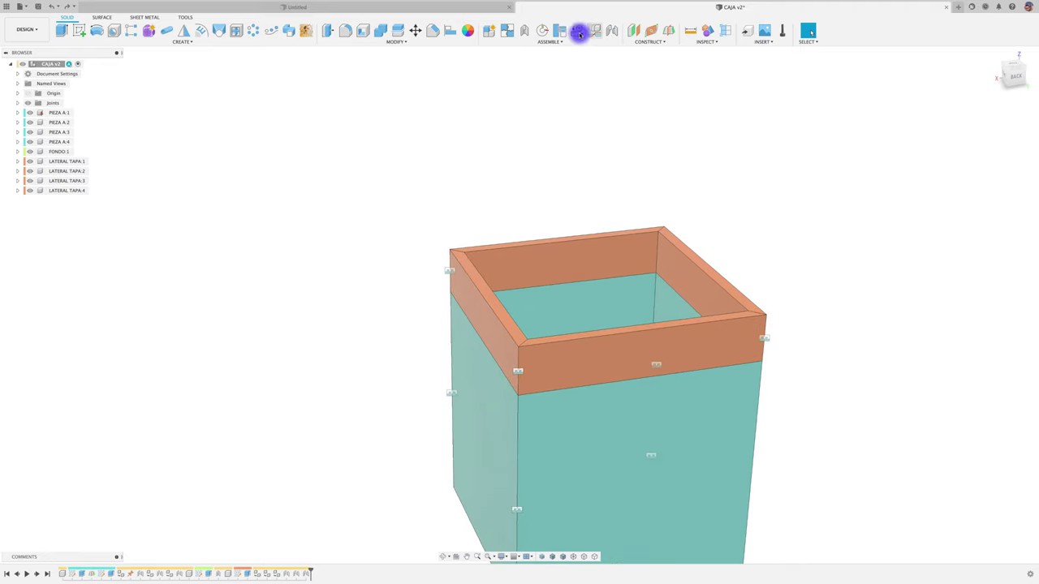
click(491, 32)
text(CUBIERTA TAPA)
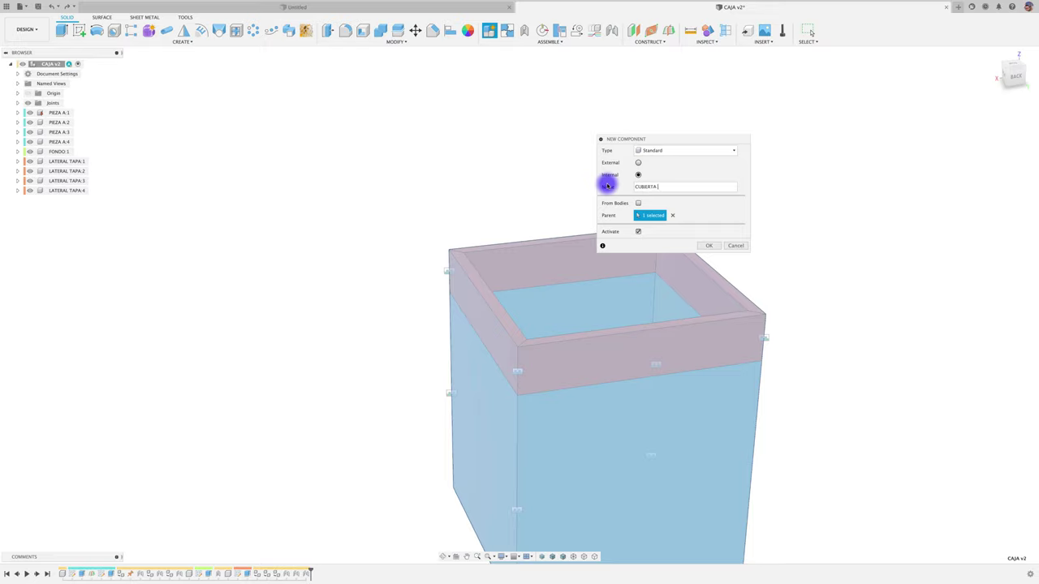
Step: Create CUBIERTA TAPA and sketch on the lid top, projecting the four inner frame edges
click(709, 246)
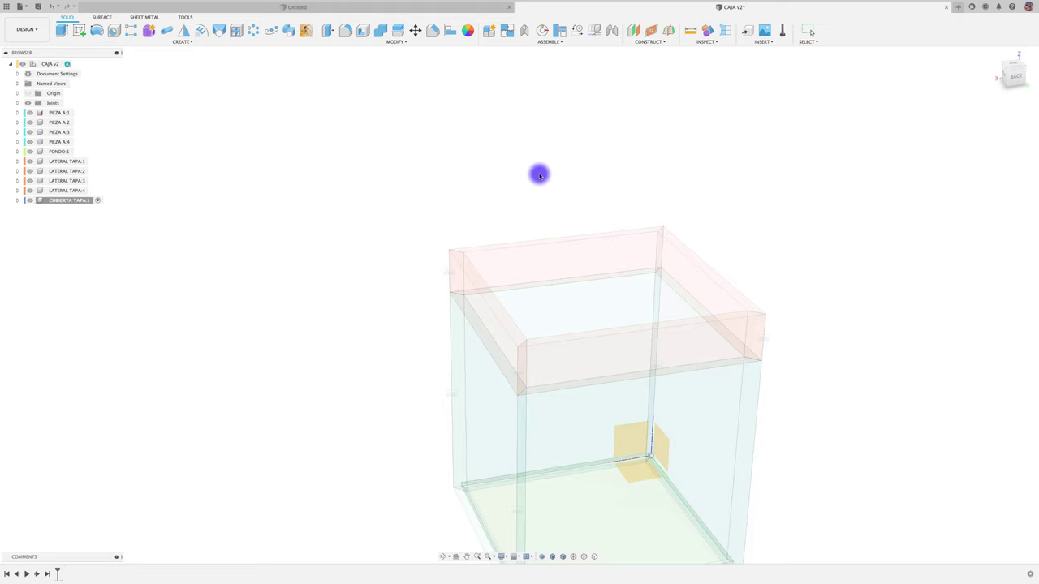
scroll(692, 257, up, 3)
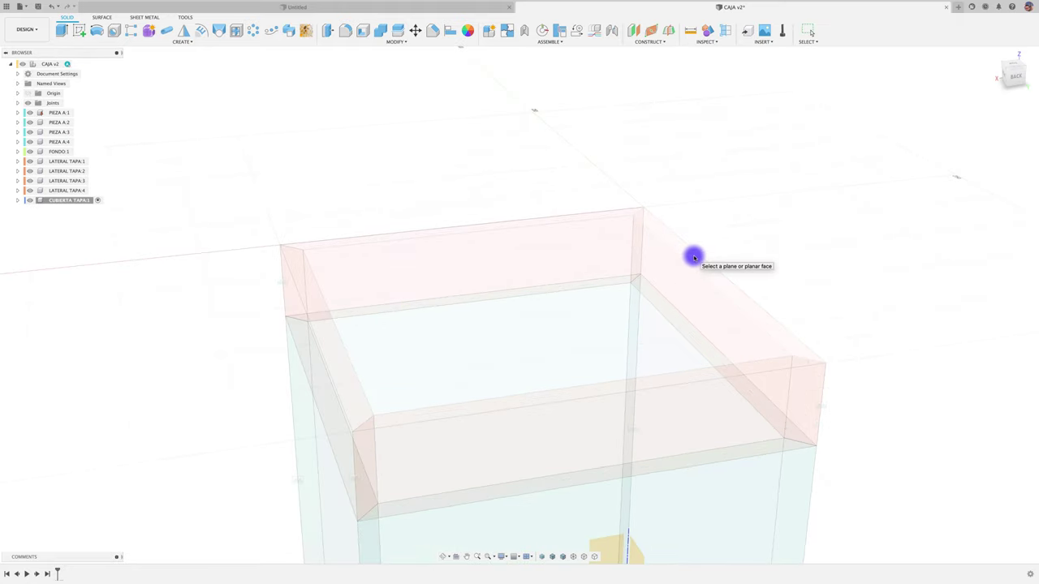
click(616, 213)
key(p)
click(633, 221)
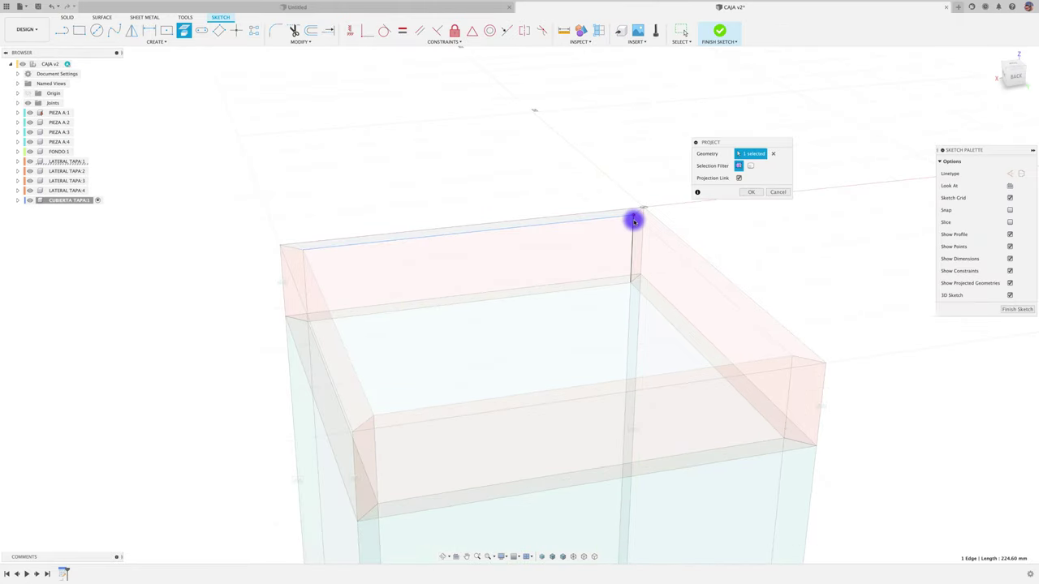
click(638, 222)
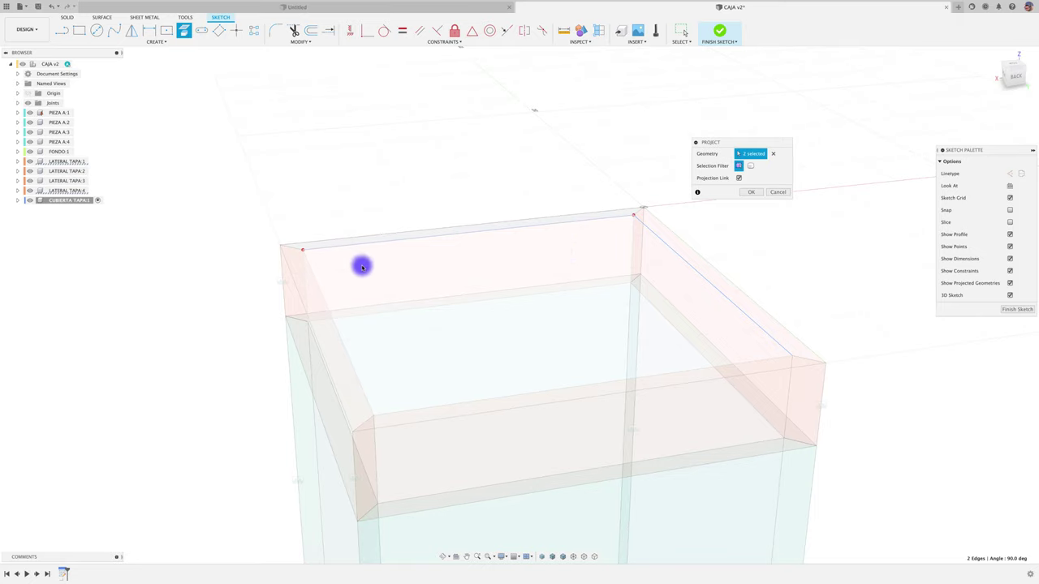
click(313, 274)
click(447, 402)
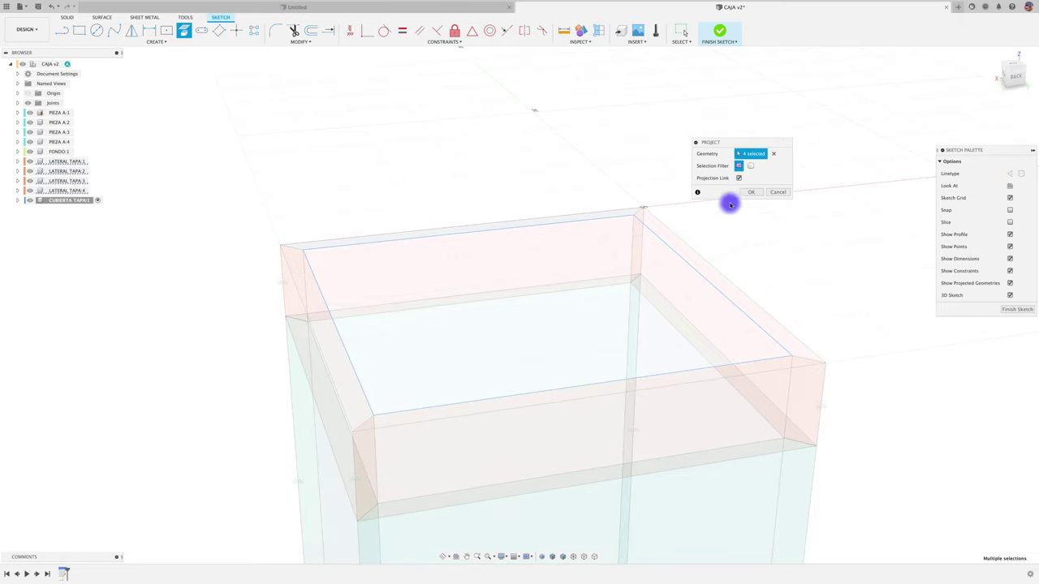
click(753, 195)
Step: Extrude the inner rectangle -3 mm to form the lid panel
key(e)
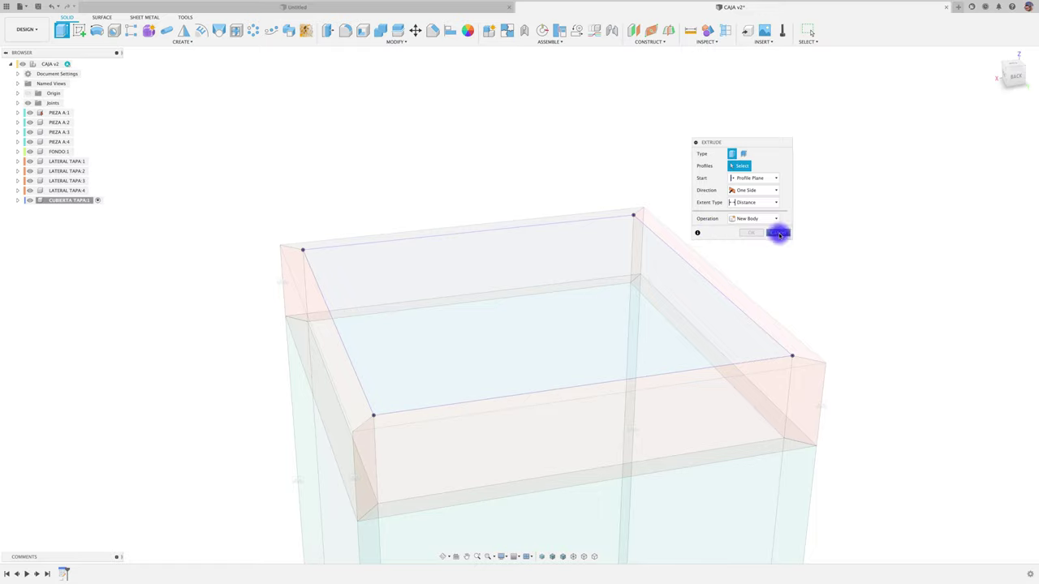
click(529, 289)
text(-3)
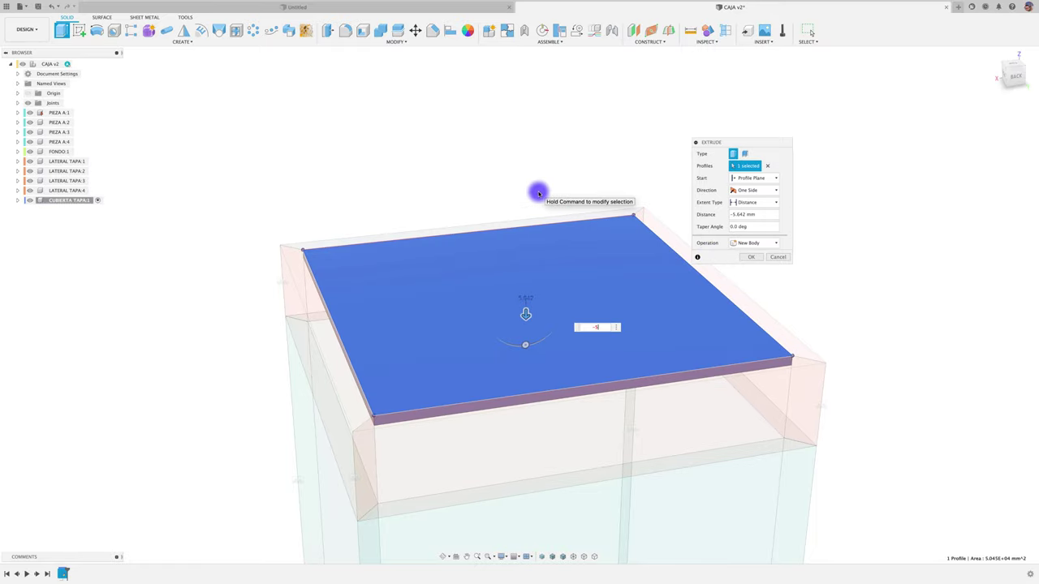
key(Return)
Step: Rigidly join the panel as-built to LATERAL TAPA:4 and check the lid moves as one
click(49, 64)
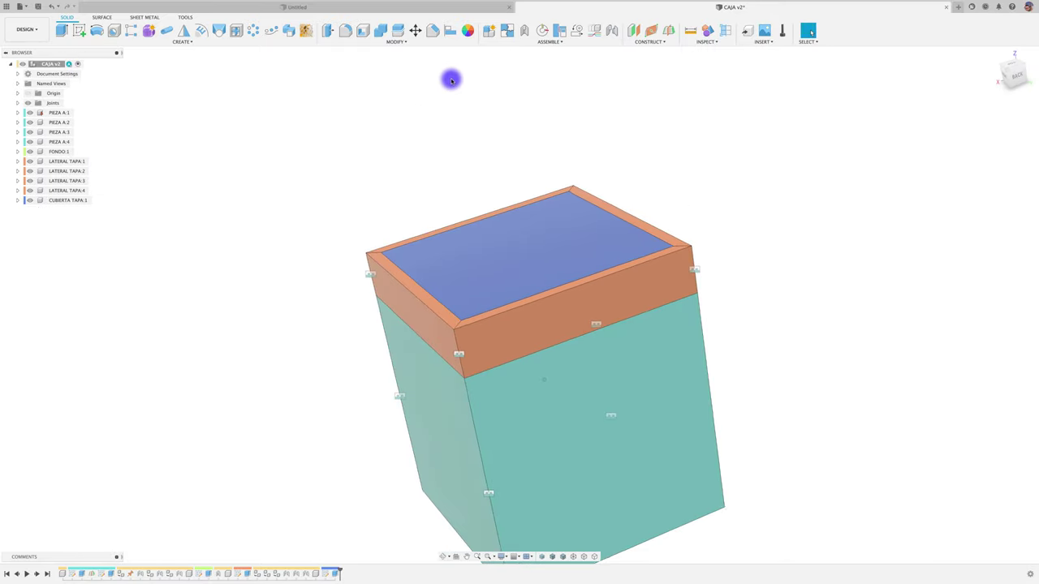
click(549, 41)
click(534, 58)
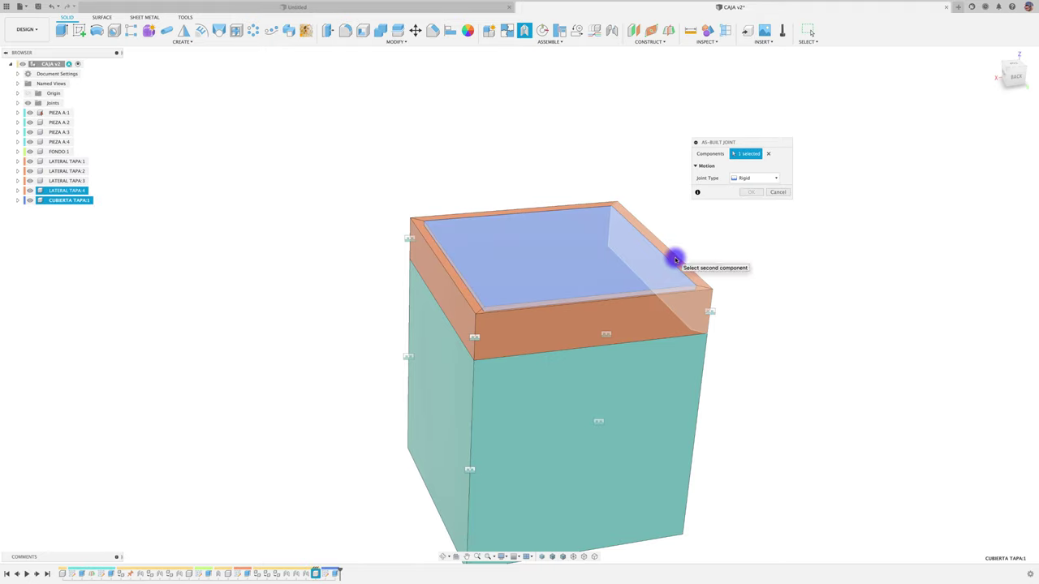
click(747, 195)
drag(586, 248, 767, 178)
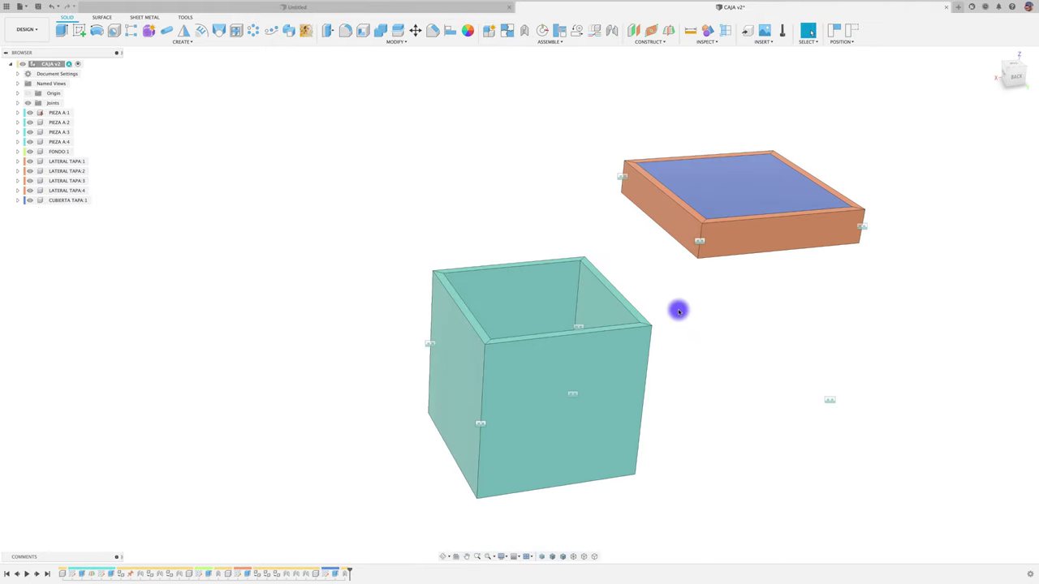
key(ctrl+z)
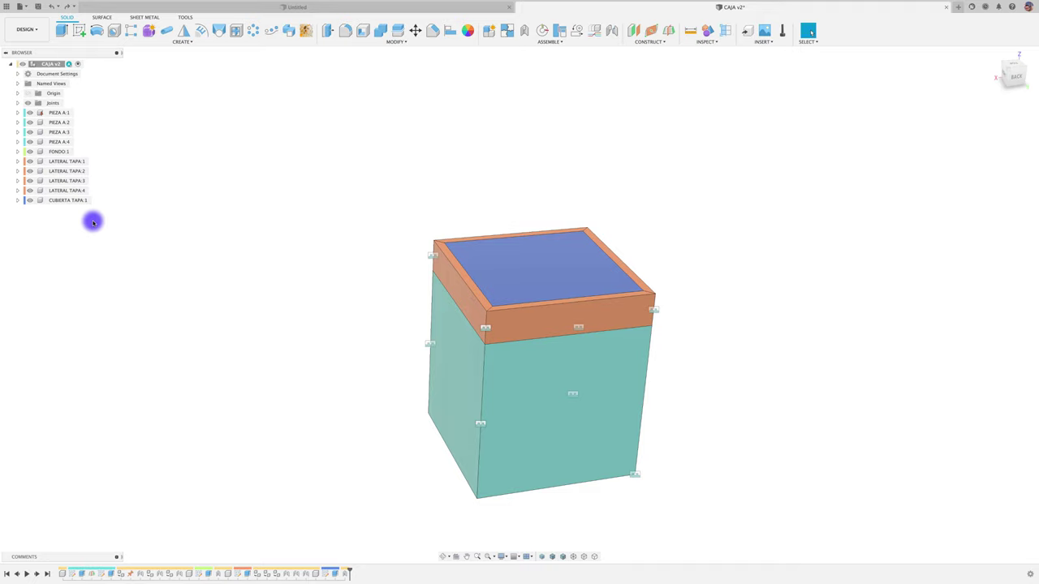
Step: Create a TAPA component under CAJA and move CUBIERTA TAPA:1 into it
right_click(51, 63)
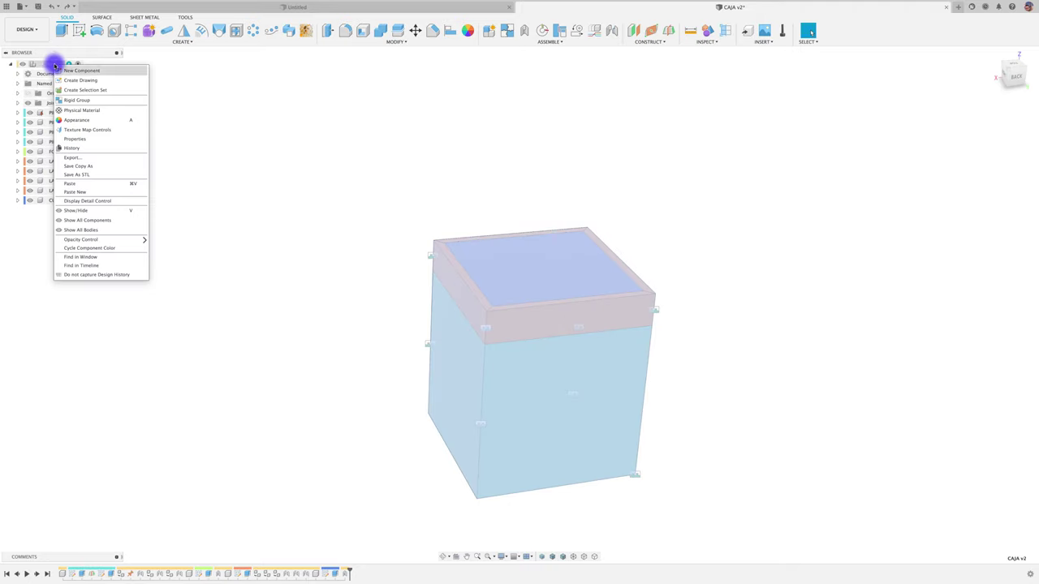
click(75, 71)
double_click(680, 188)
text(TAPA)
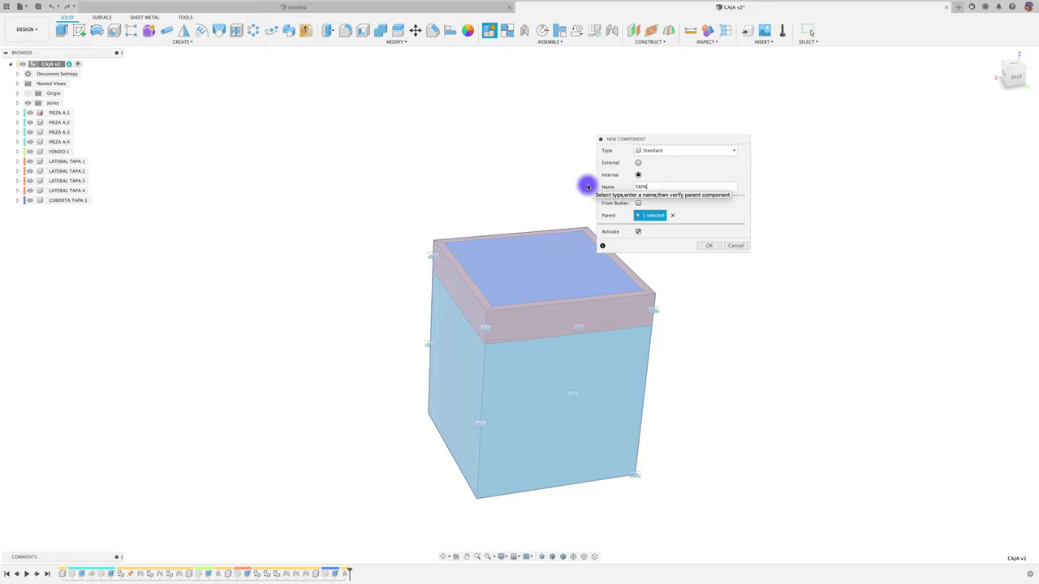
click(705, 245)
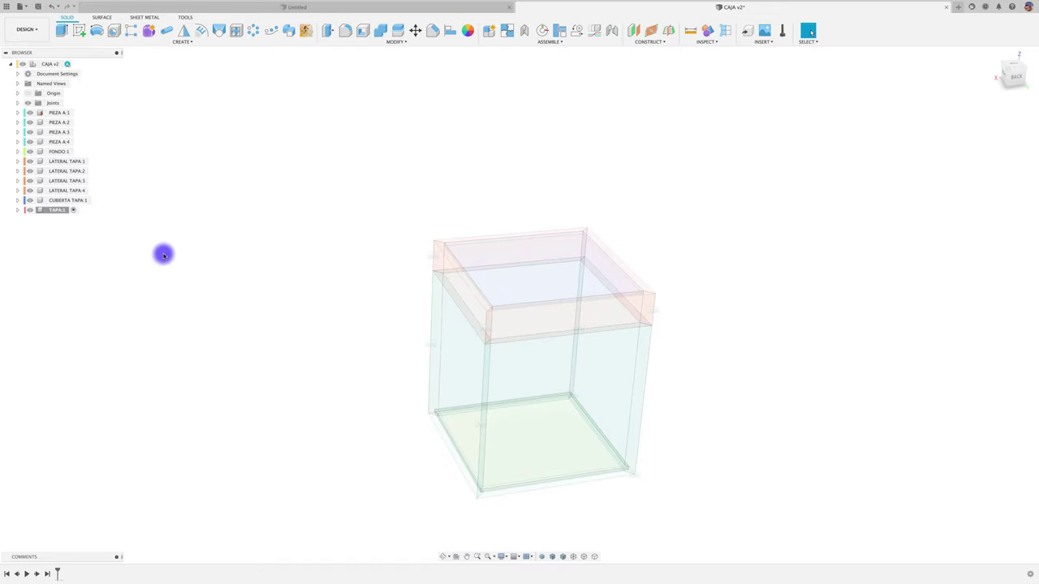
mouse_move(78, 202)
mouse_down()
mouse_move(81, 217)
mouse_move(61, 210)
mouse_move(73, 163)
mouse_move(57, 170)
mouse_up()
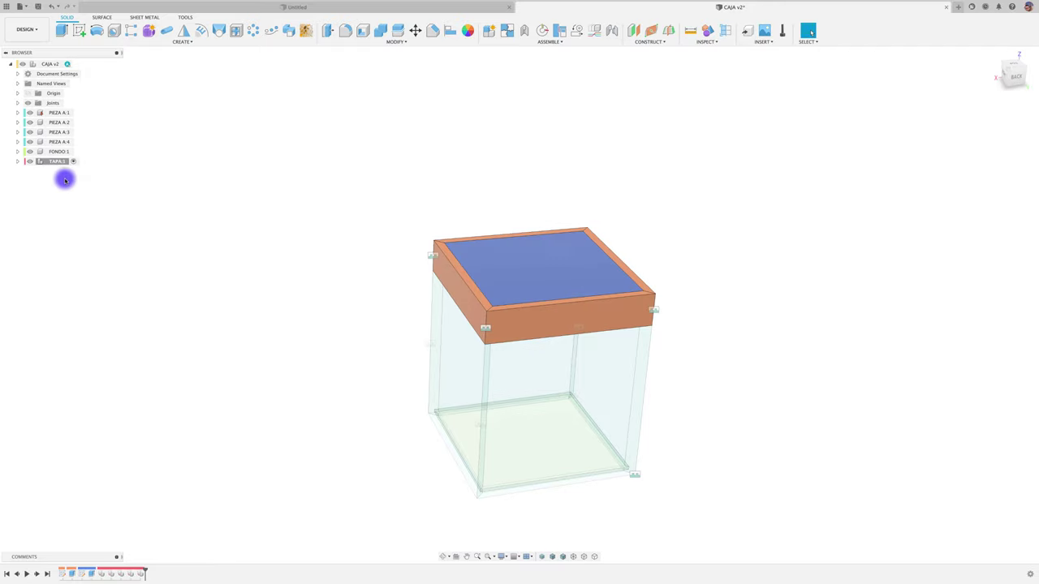
Step: Create CUERPO PRINCIPAL under CAJA and move PIEZA A:1 through FONDO:1 into it
click(51, 64)
right_click(50, 63)
click(77, 71)
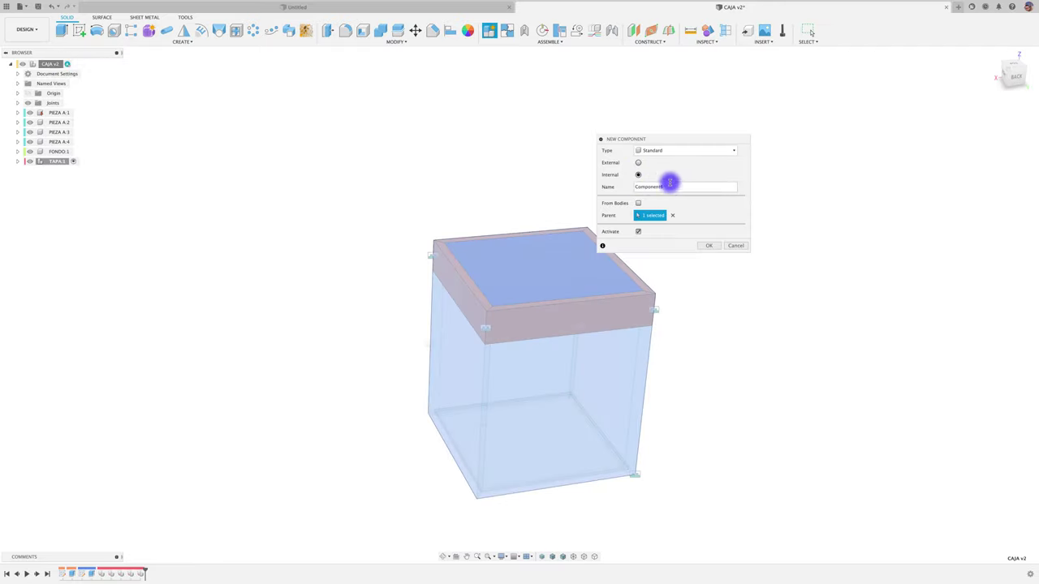
drag(670, 183, 592, 186)
text(CUERPO PRINCIPAL)
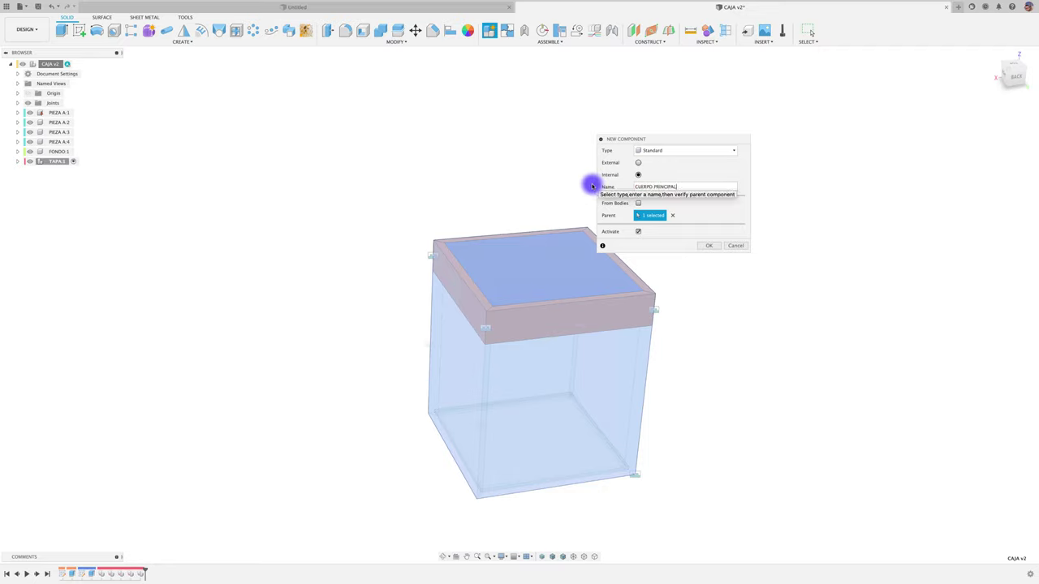
click(708, 245)
click(59, 150)
shift+click(59, 112)
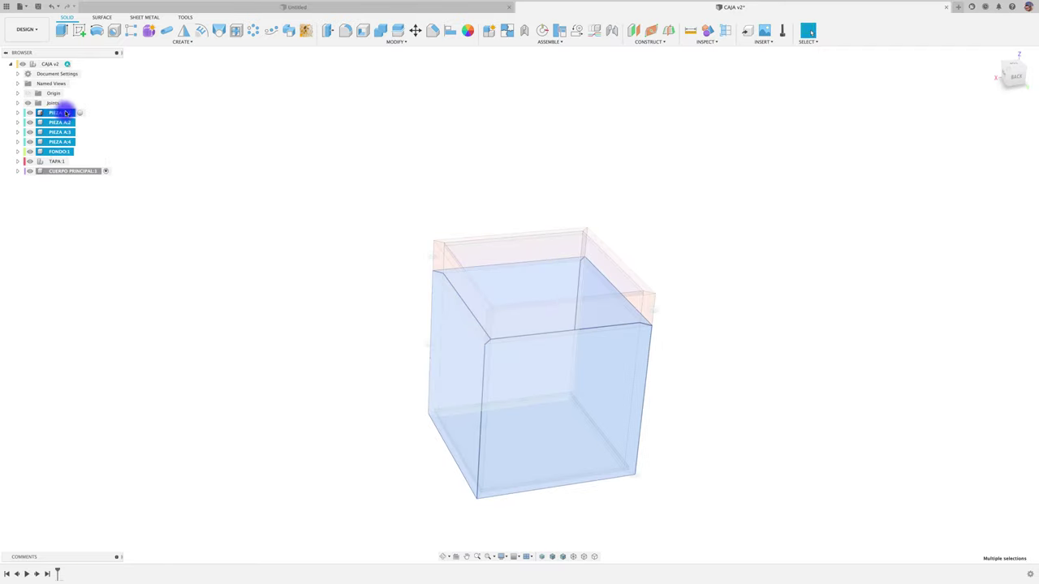
drag(65, 113, 76, 171)
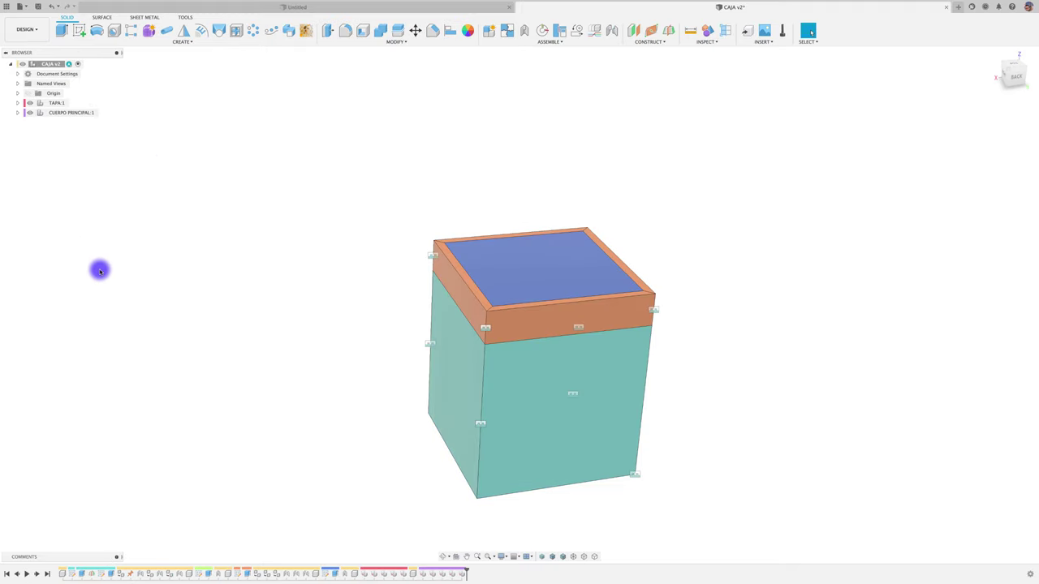
Step: Expand both components and toggle TAPA and CUERPO PRINCIPAL visibility to verify the grouping
click(18, 113)
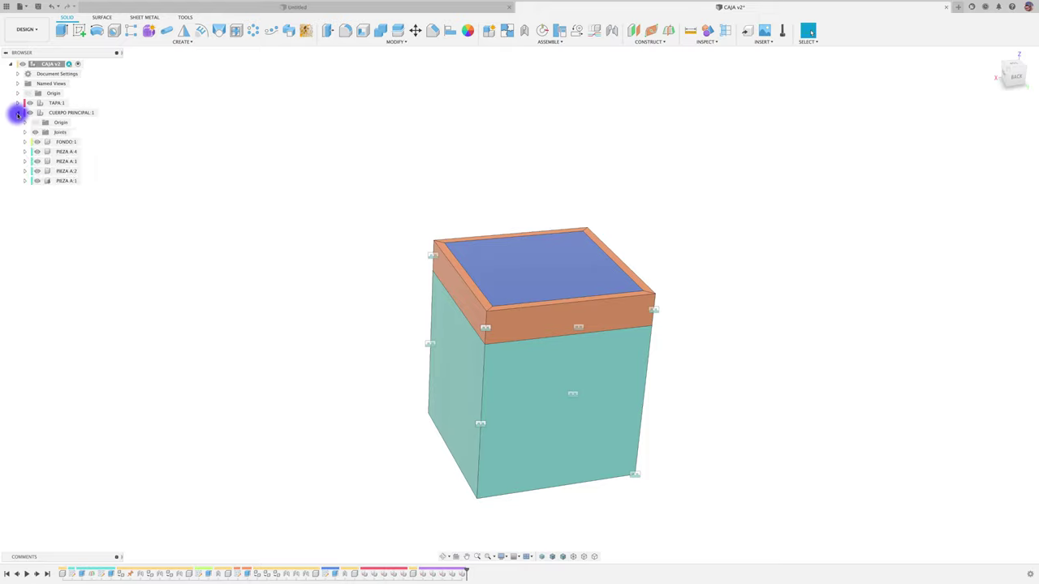
click(17, 113)
click(18, 103)
click(18, 103)
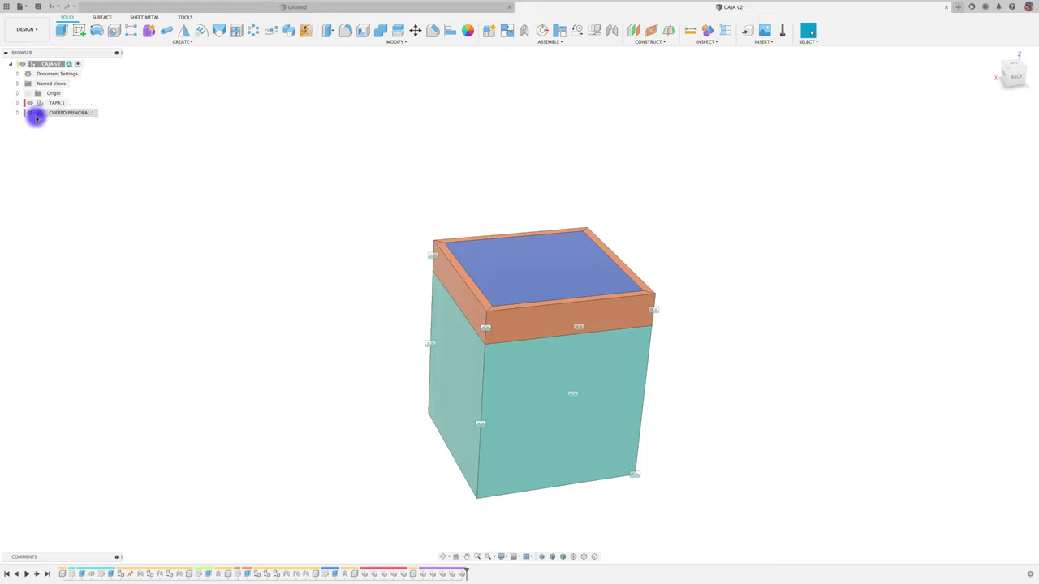
click(30, 103)
click(29, 103)
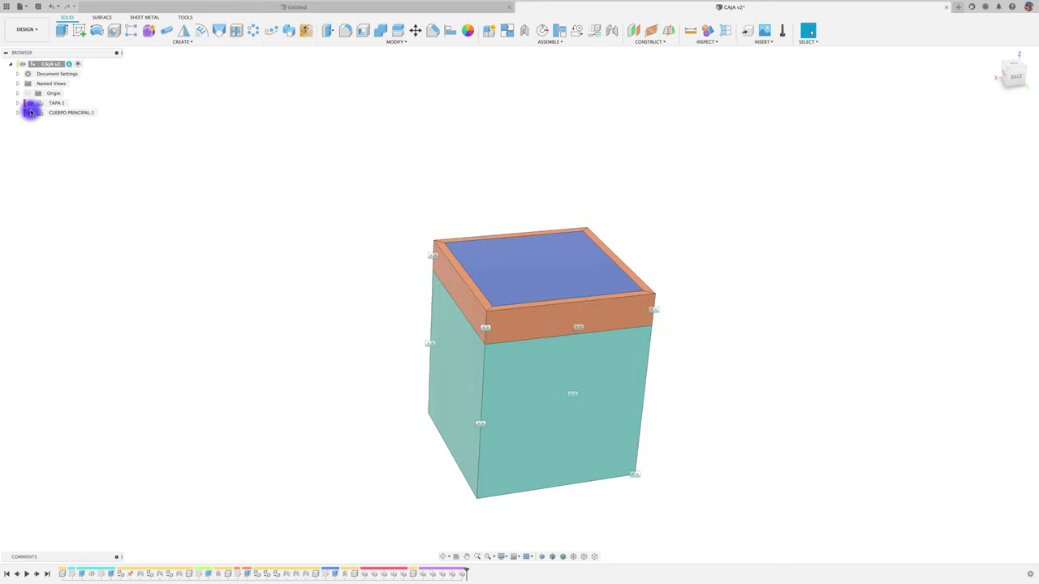
click(31, 113)
click(30, 113)
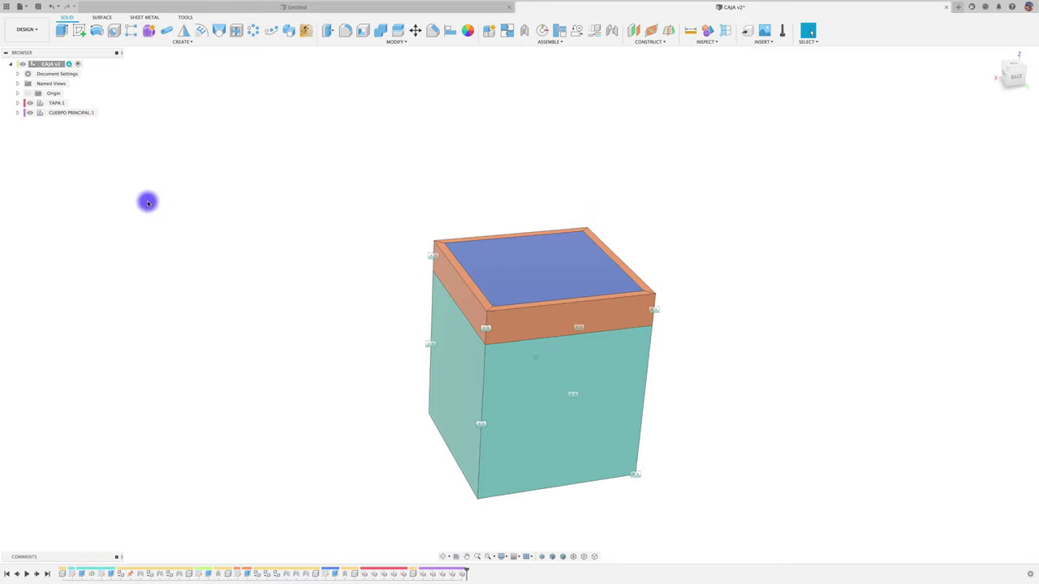